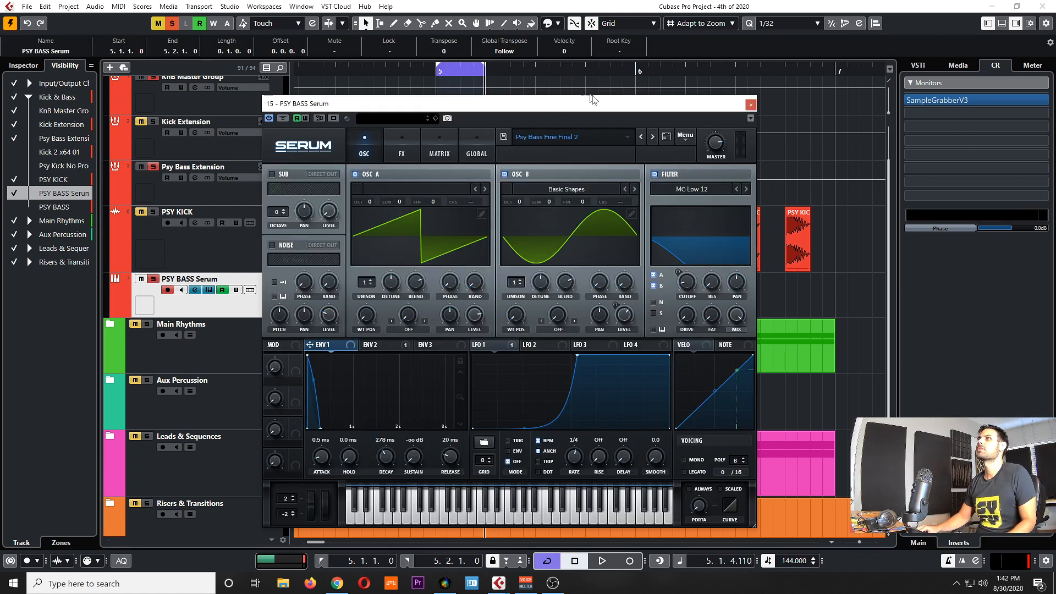
Reset the Serum synth on the psy bass track to its initial preset
{"action": "left_click_drag", "start_coordinate": [592, 99], "coordinate": [568, 89]}
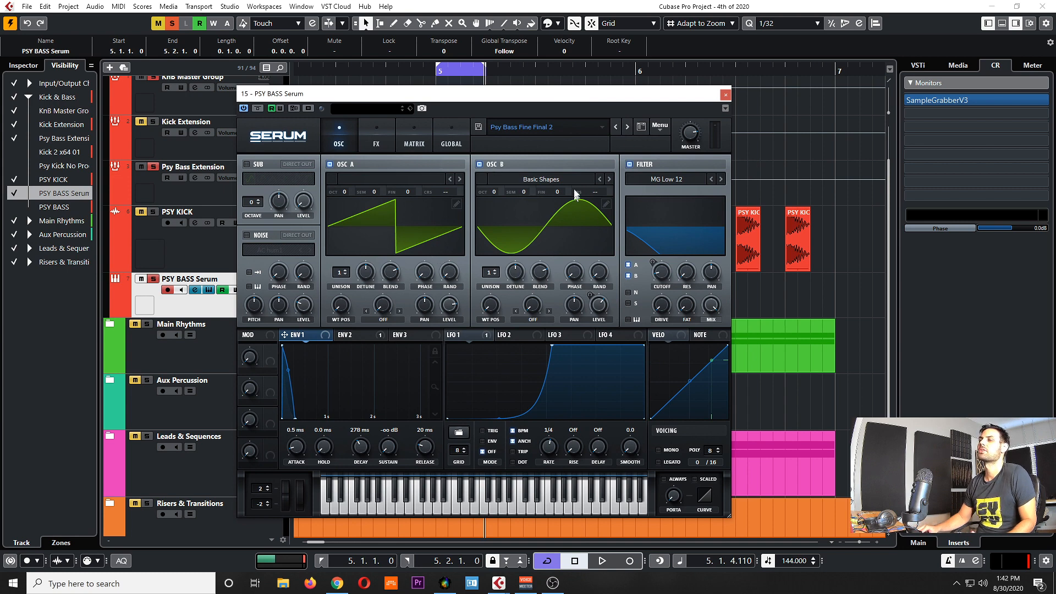
{"action": "left_click_drag", "start_coordinate": [616, 102], "coordinate": [631, 93]}
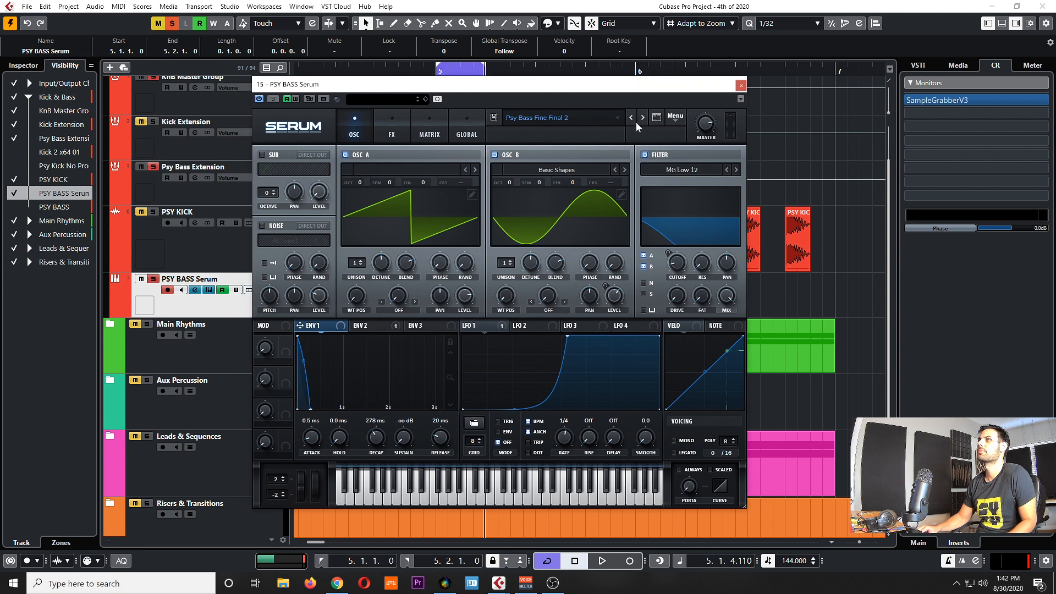
{"action": "left_click", "coordinate": [667, 118]}
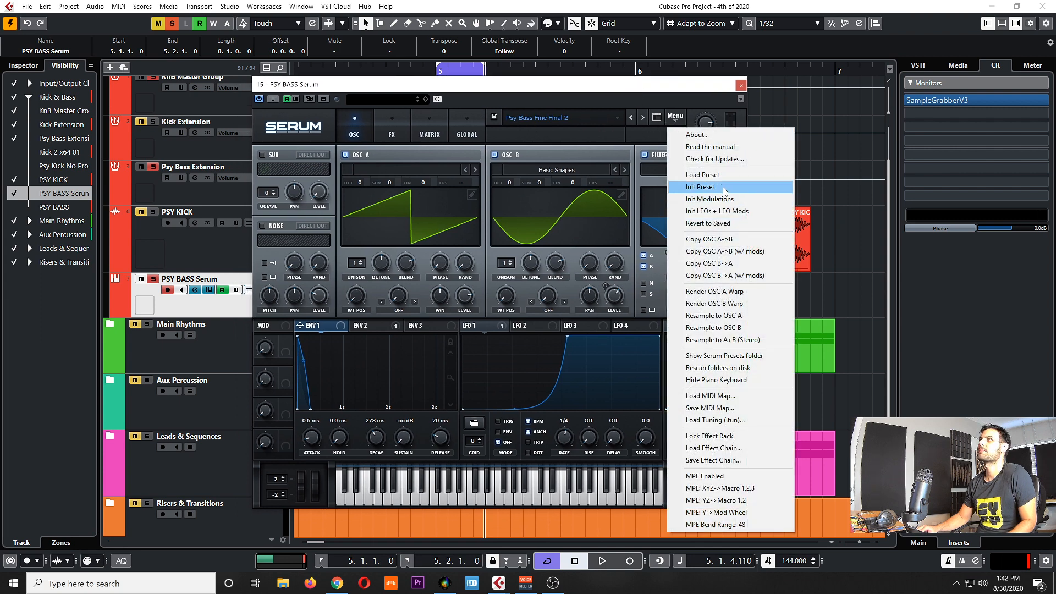
{"action": "left_click", "coordinate": [688, 187]}
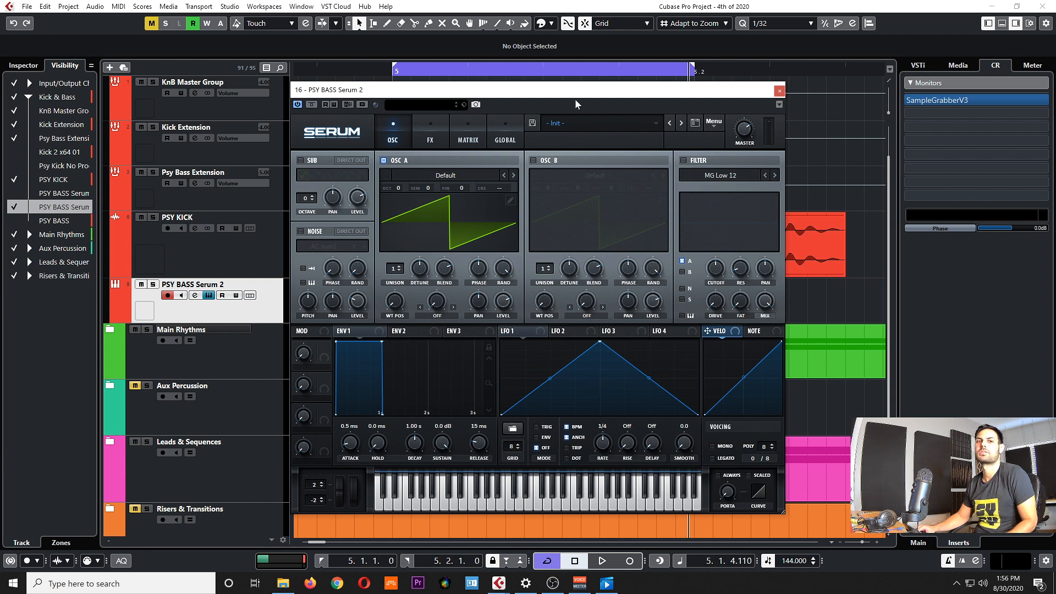
Load the Basic Shapes wavetable into oscillator A and move its wavetable position to the sawtooth shape
{"action": "left_click_drag", "start_coordinate": [576, 101], "coordinate": [570, 97]}
{"action": "left_click", "coordinate": [456, 173]}
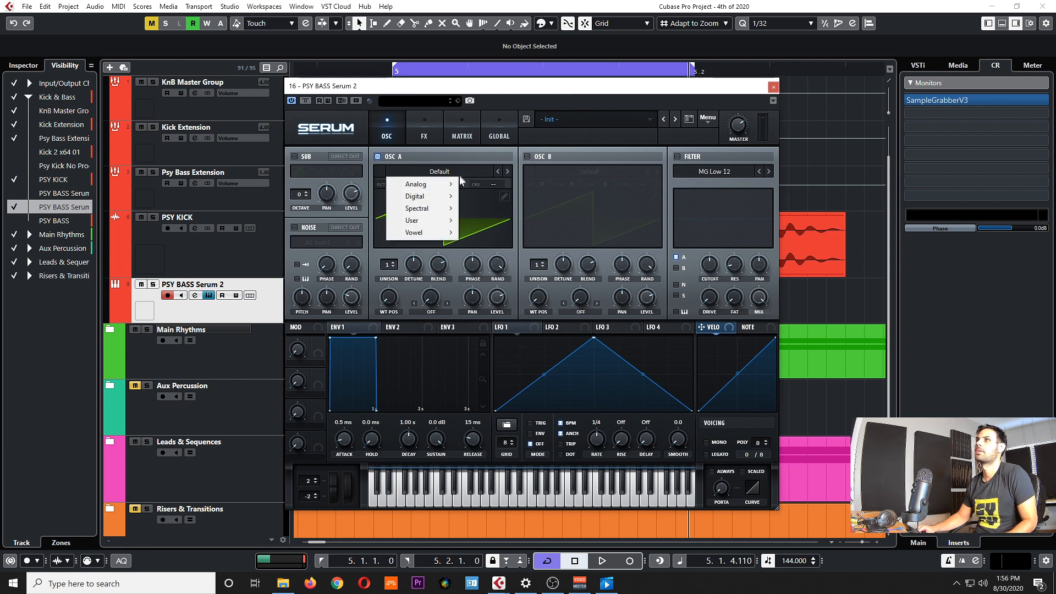
{"action": "mouse_move", "coordinate": [456, 184]}
{"action": "left_click", "coordinate": [484, 236]}
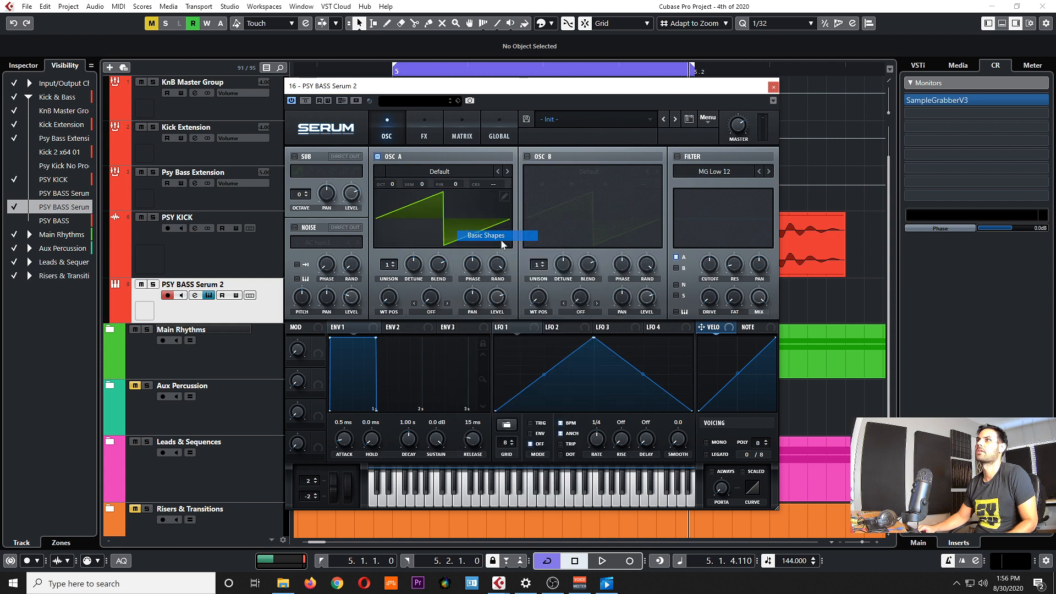
{"action": "left_click_drag", "start_coordinate": [387, 302], "coordinate": [381, 269]}
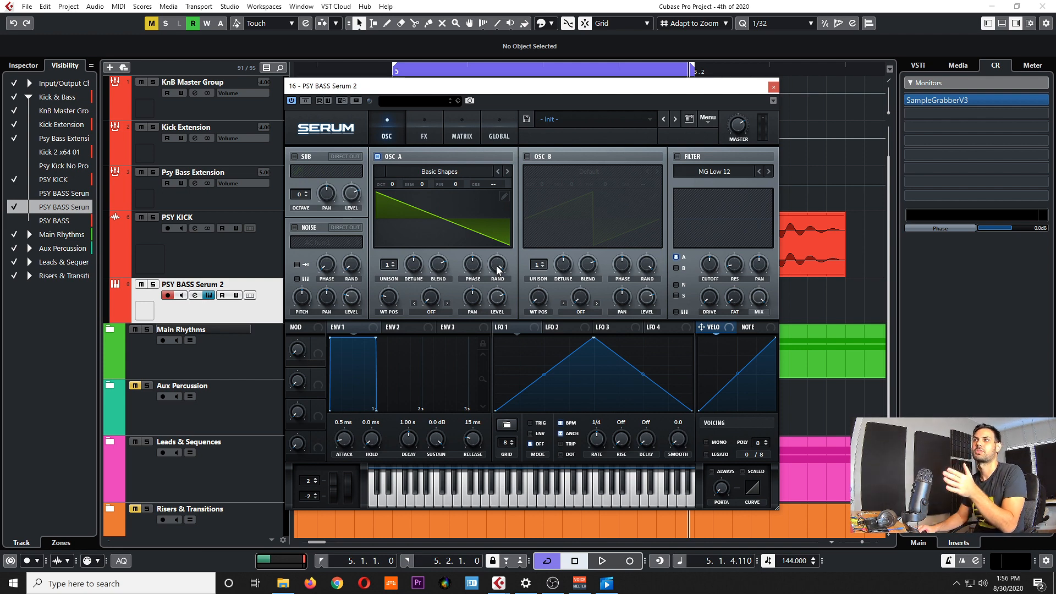
Turn oscillator A's phase randomness all the way down and adjust its starting phase
{"action": "left_click_drag", "start_coordinate": [497, 269], "coordinate": [471, 498]}
{"action": "left_click_drag", "start_coordinate": [475, 272], "coordinate": [471, 335]}
{"action": "mouse_move", "coordinate": [462, 421]}
{"action": "left_mouse_down"}
{"action": "mouse_move", "coordinate": [461, 245]}
{"action": "mouse_move", "coordinate": [478, 199]}
{"action": "mouse_move", "coordinate": [470, 290]}
{"action": "left_mouse_up"}
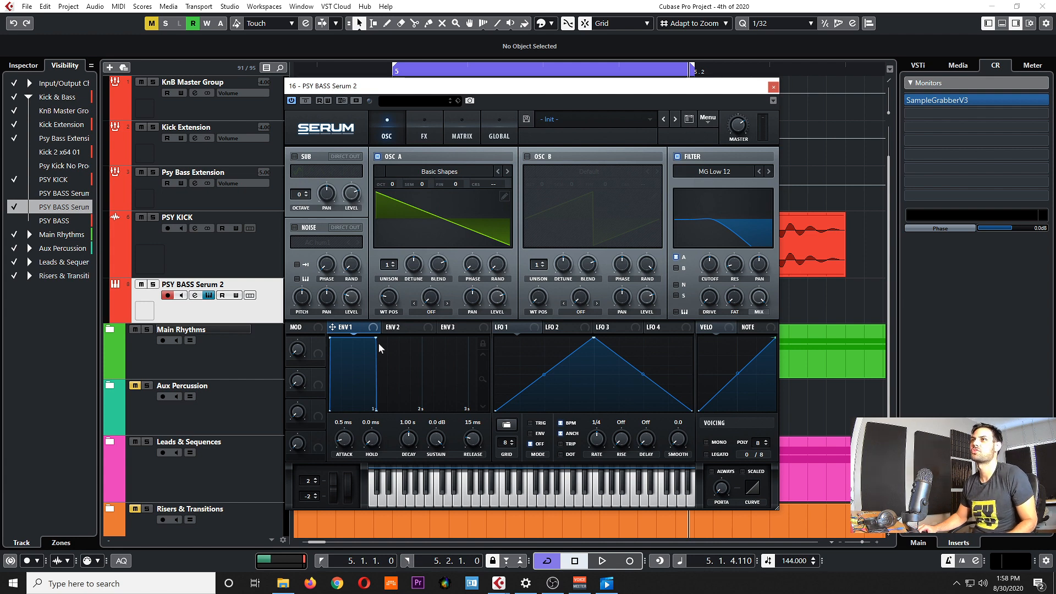
Assign Env 2 to the filter cutoff and lower the cutoff of the MG Low 12 filter
{"action": "left_click", "coordinate": [396, 329]}
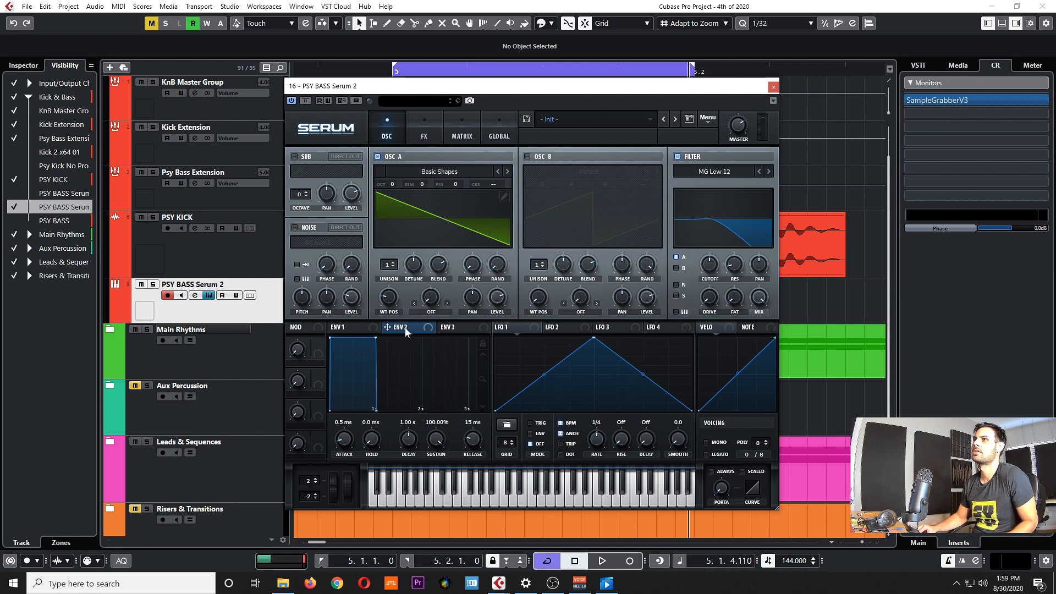
{"action": "left_click_drag", "start_coordinate": [405, 331], "coordinate": [709, 268]}
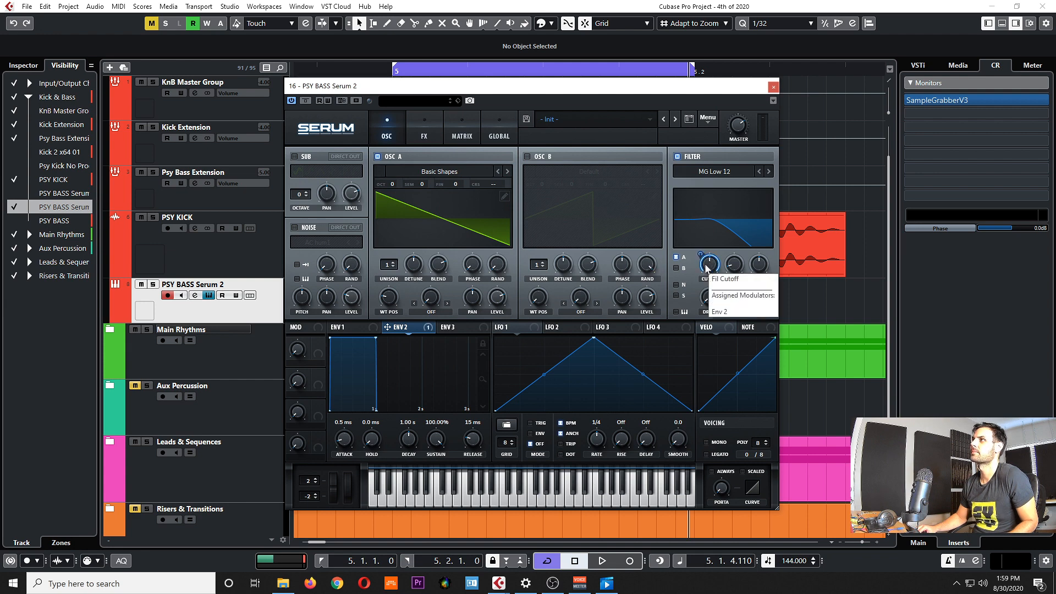
{"action": "left_click_drag", "start_coordinate": [712, 270], "coordinate": [697, 335]}
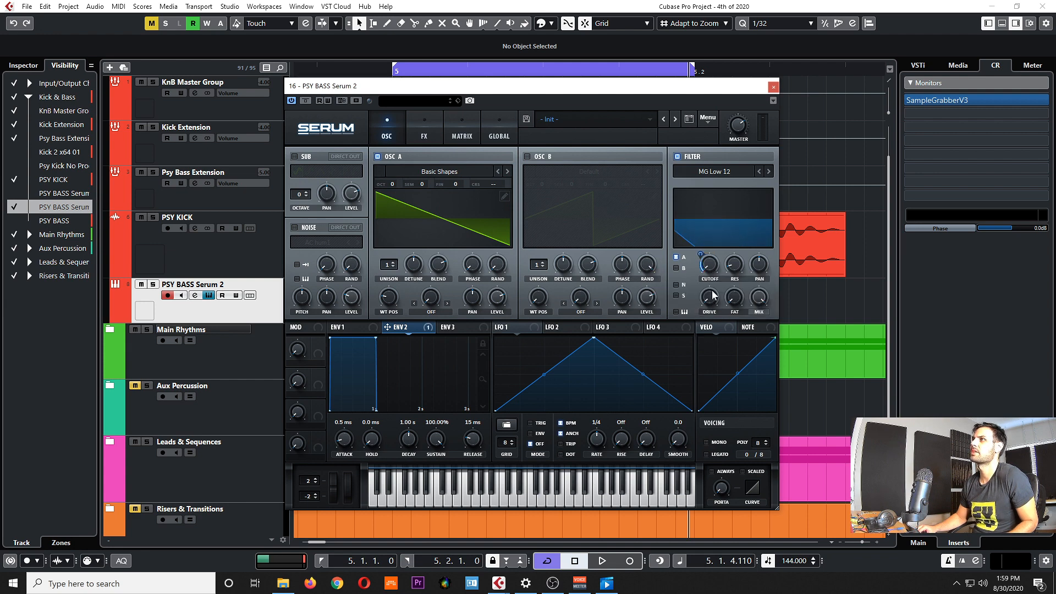
{"action": "left_click_drag", "start_coordinate": [710, 269], "coordinate": [707, 295]}
Check the Env 2 routing in the modulation matrix and adjust its modulation amount on the filter cutoff
{"action": "left_click", "coordinate": [462, 131]}
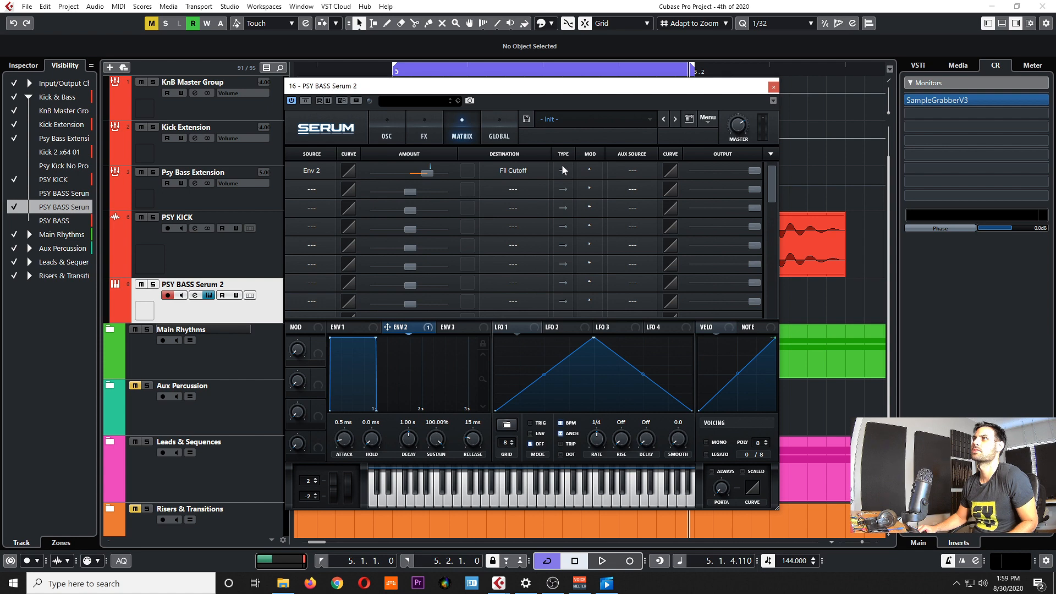
{"action": "left_click", "coordinate": [402, 140]}
{"action": "left_click_drag", "start_coordinate": [701, 263], "coordinate": [696, 253]}
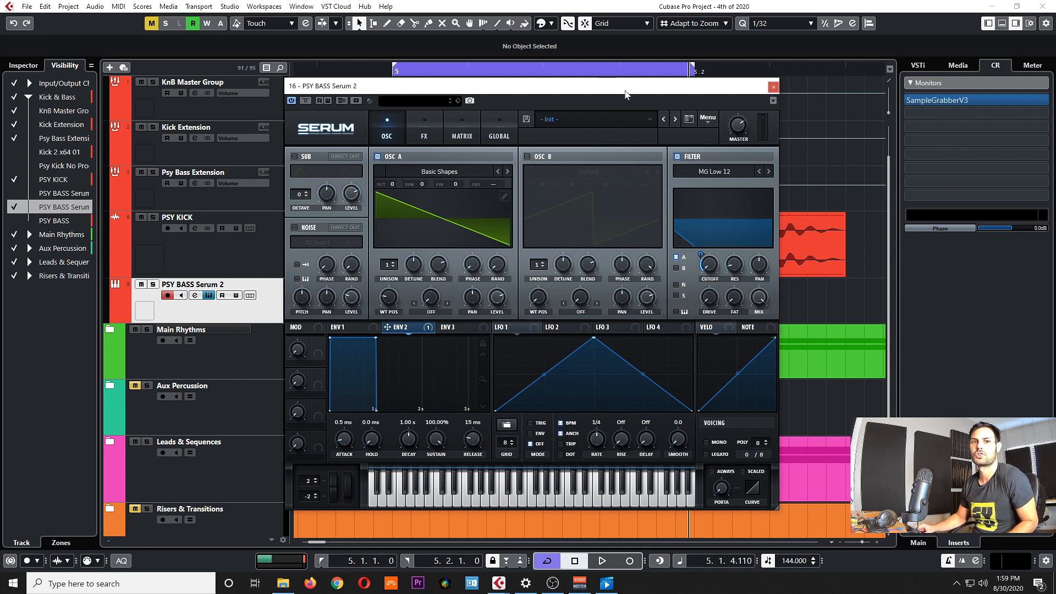
Shape Env 2 with zero sustain and a decay of 112 ms
{"action": "left_click_drag", "start_coordinate": [662, 98], "coordinate": [678, 97]}
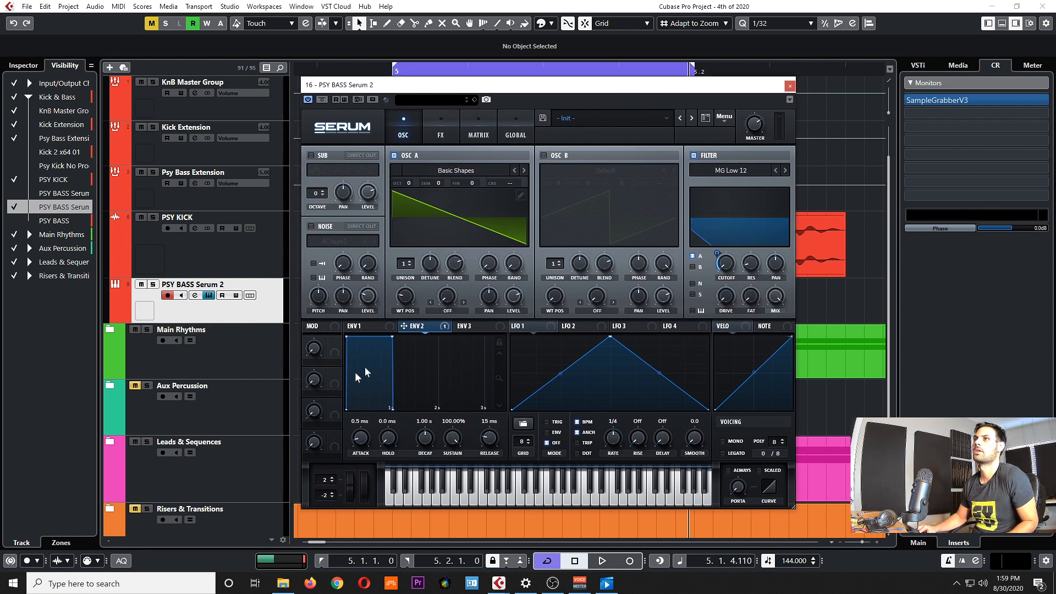
{"action": "left_click_drag", "start_coordinate": [390, 337], "coordinate": [362, 446]}
{"action": "left_click_drag", "start_coordinate": [357, 393], "coordinate": [351, 404]}
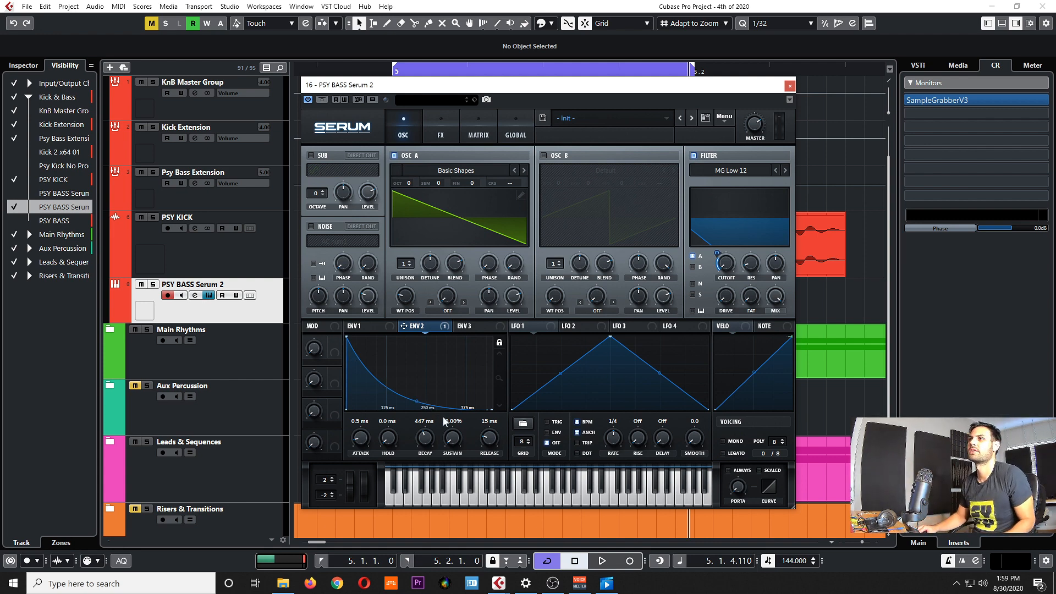
{"action": "left_click_drag", "start_coordinate": [429, 445], "coordinate": [438, 489]}
{"action": "left_click_drag", "start_coordinate": [688, 83], "coordinate": [699, 83]}
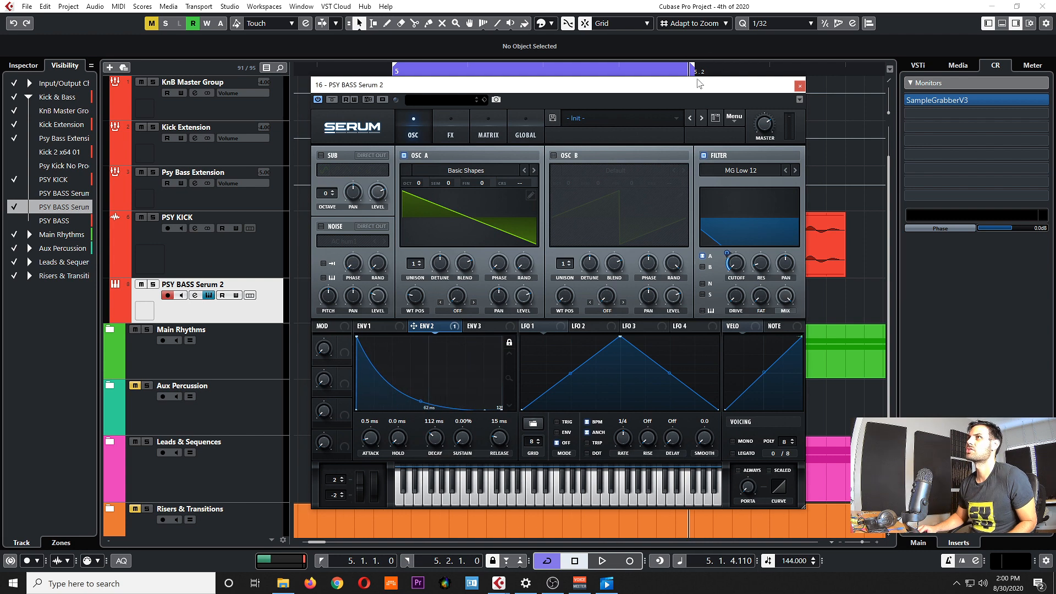
Bring the PSY BASS Serum 2 part into view in the note editor and set the quantize value to 1/16
{"action": "left_click", "coordinate": [372, 68]}
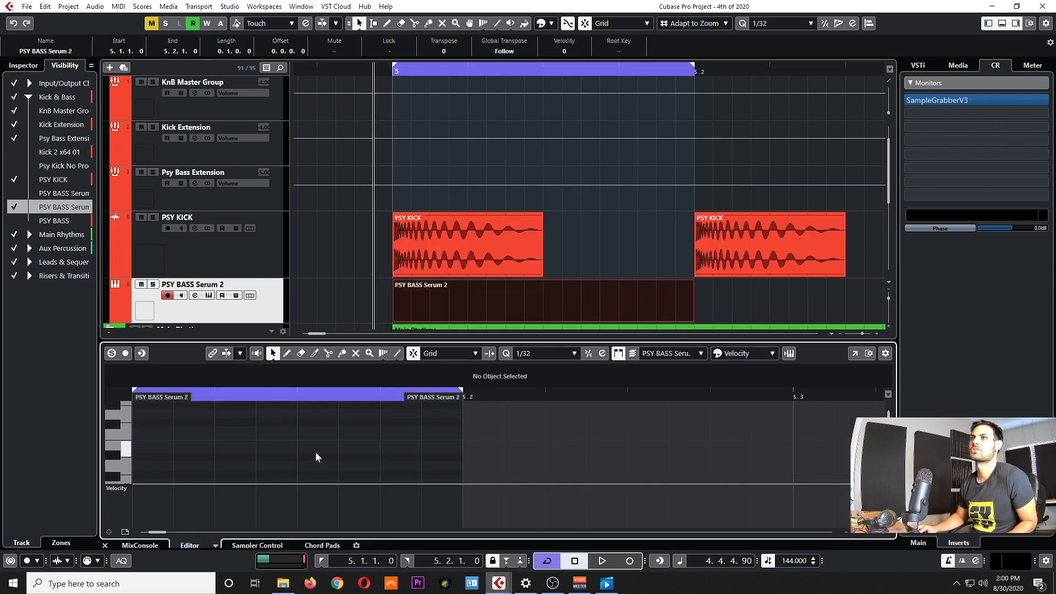
{"action": "scroll", "coordinate": [318, 454], "scroll_direction": "left", "scroll_amount": 2}
{"action": "scroll", "coordinate": [316, 451], "scroll_direction": "up", "scroll_amount": 1}
{"action": "scroll", "coordinate": [316, 453], "scroll_direction": "up", "scroll_amount": 2}
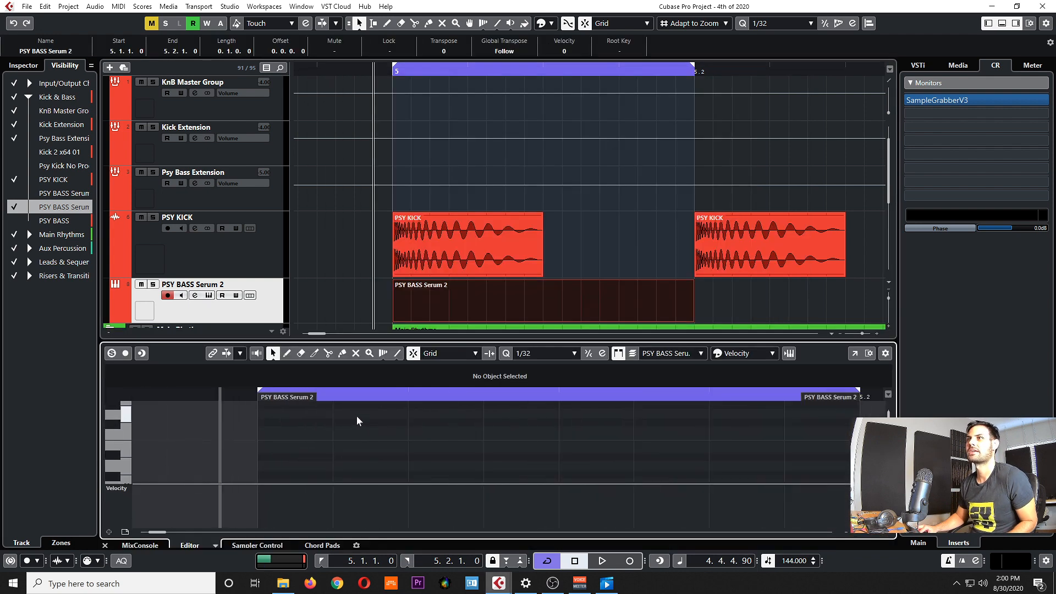
{"action": "scroll", "coordinate": [459, 417], "scroll_direction": "down", "scroll_amount": 2}
{"action": "left_click", "coordinate": [542, 353]}
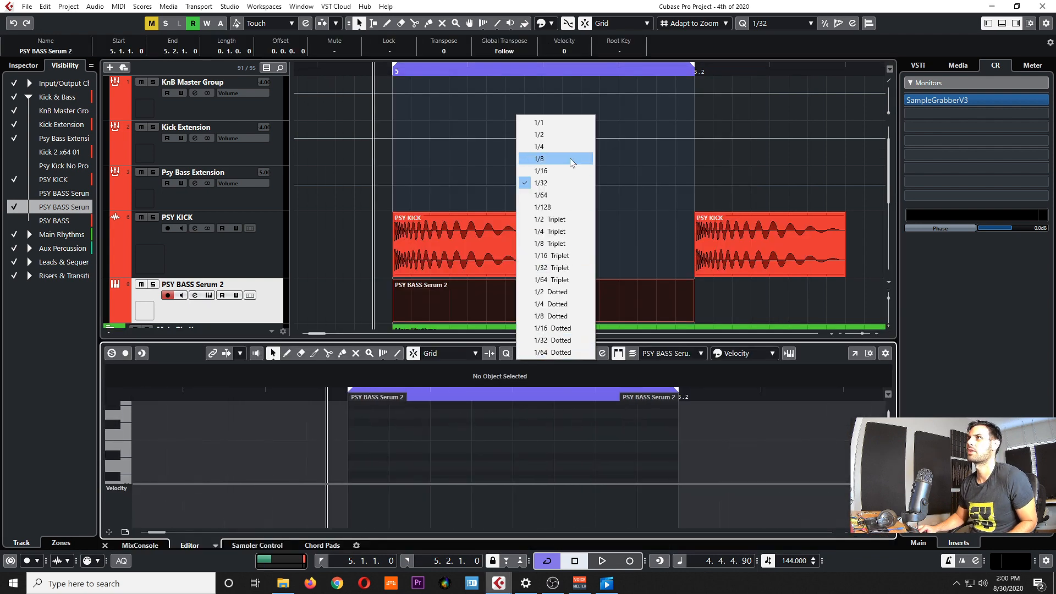
{"action": "left_click", "coordinate": [562, 170]}
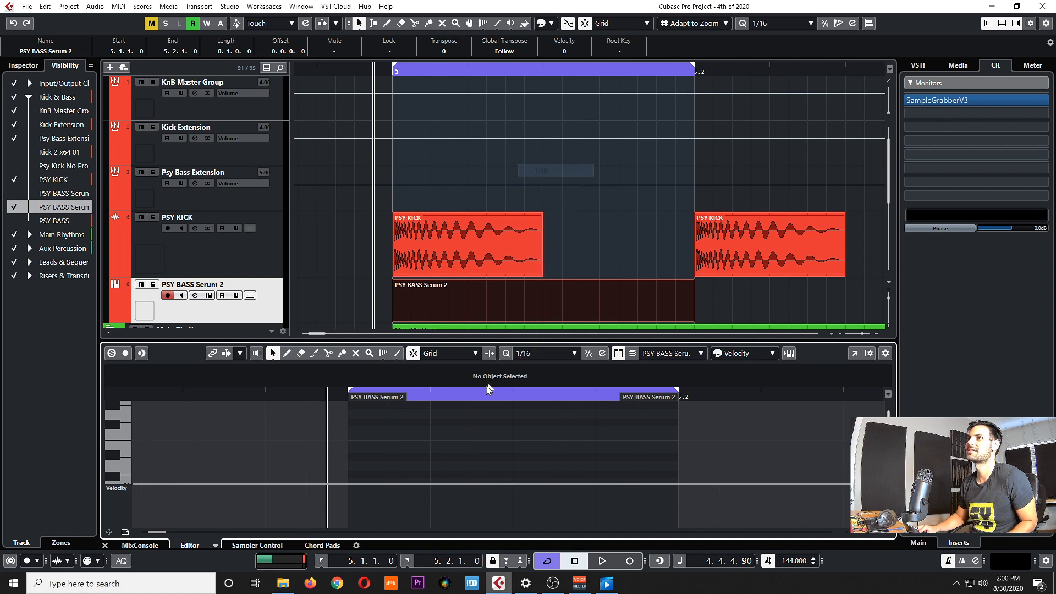
Enter three G#1 notes on the second, third and fourth sixteenths, shortening each to a length of 0.0.0.105
{"action": "left_click", "coordinate": [484, 438]}
{"action": "key", "text": "shift+Down"}
{"action": "key", "text": "shift+Down"}
{"action": "key", "text": "shift+Down"}
{"action": "key", "text": "shift+Up"}
{"action": "key", "text": "Up"}
{"action": "key", "text": "Up"}
{"action": "key", "text": "ctrl+d"}
{"action": "key", "text": "ctrl+d"}
{"action": "left_click_drag", "start_coordinate": [650, 430], "coordinate": [497, 409]}
{"action": "scroll", "coordinate": [501, 444], "scroll_direction": "up", "scroll_amount": 5}
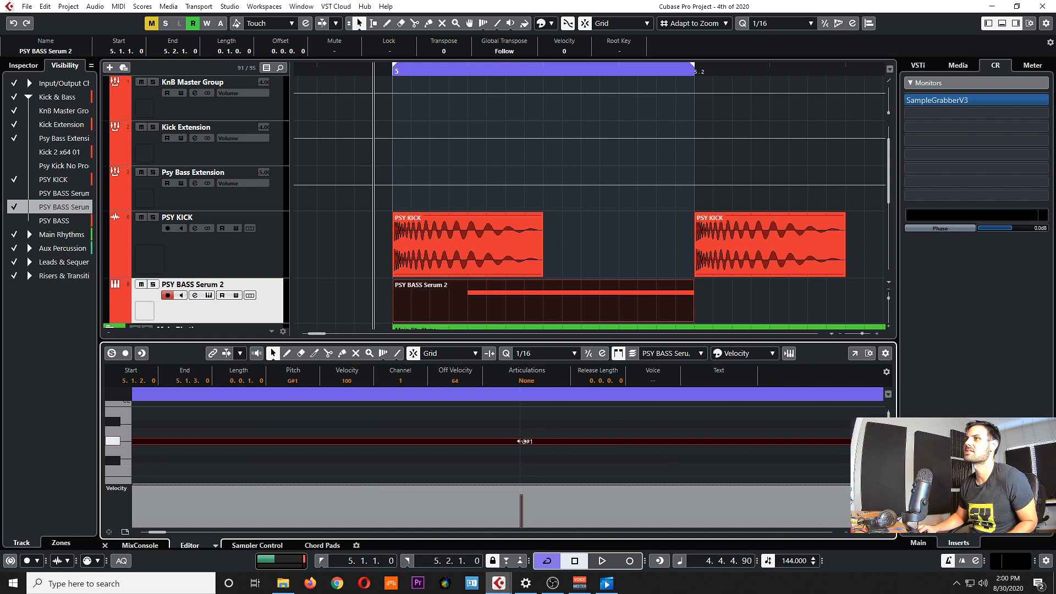
{"action": "left_click_drag", "start_coordinate": [517, 441], "coordinate": [462, 443]}
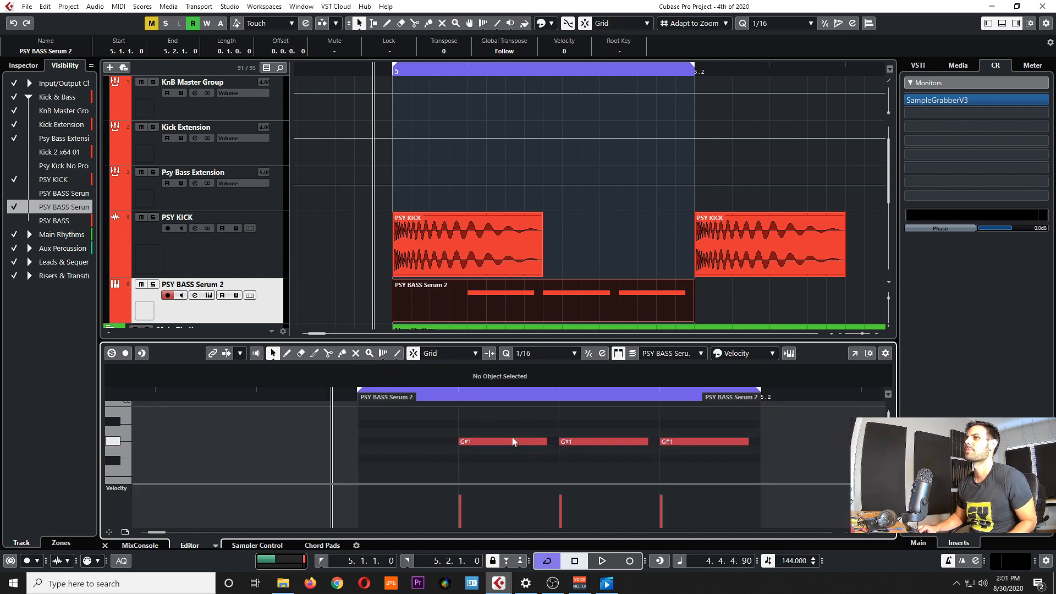
Set the velocity of the first G#1 note to 60
{"action": "left_click", "coordinate": [495, 443]}
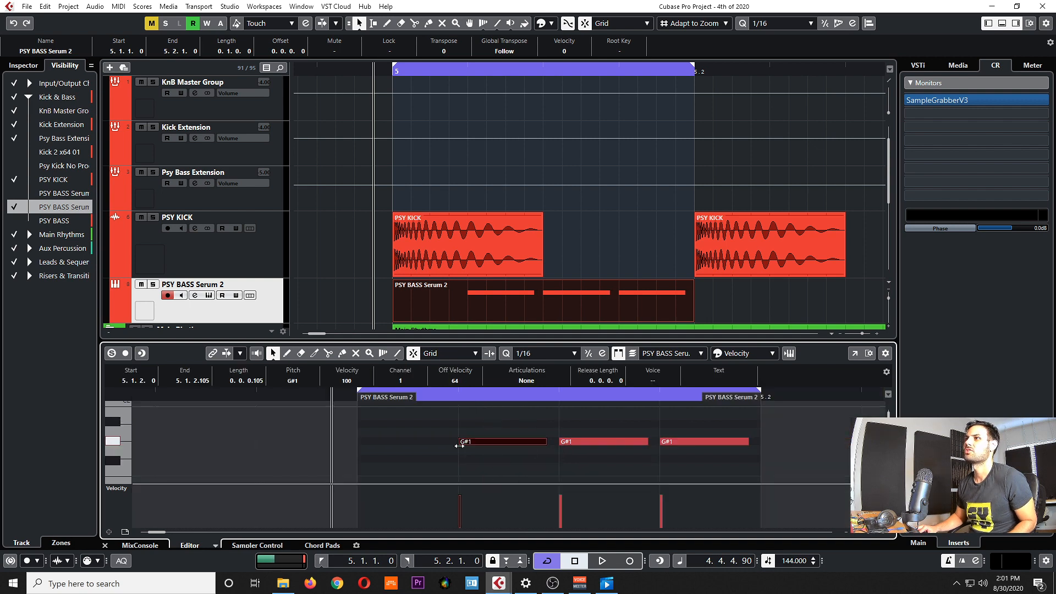
{"action": "left_click", "coordinate": [346, 381]}
{"action": "type", "text": "60"}
{"action": "key", "text": "Return"}
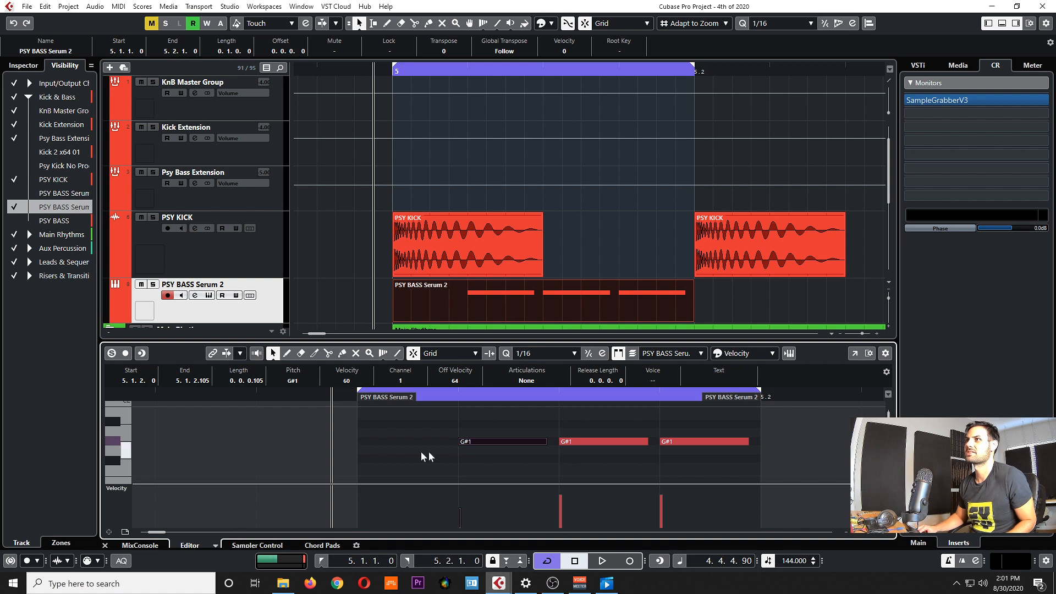
{"action": "left_click", "coordinate": [457, 444]}
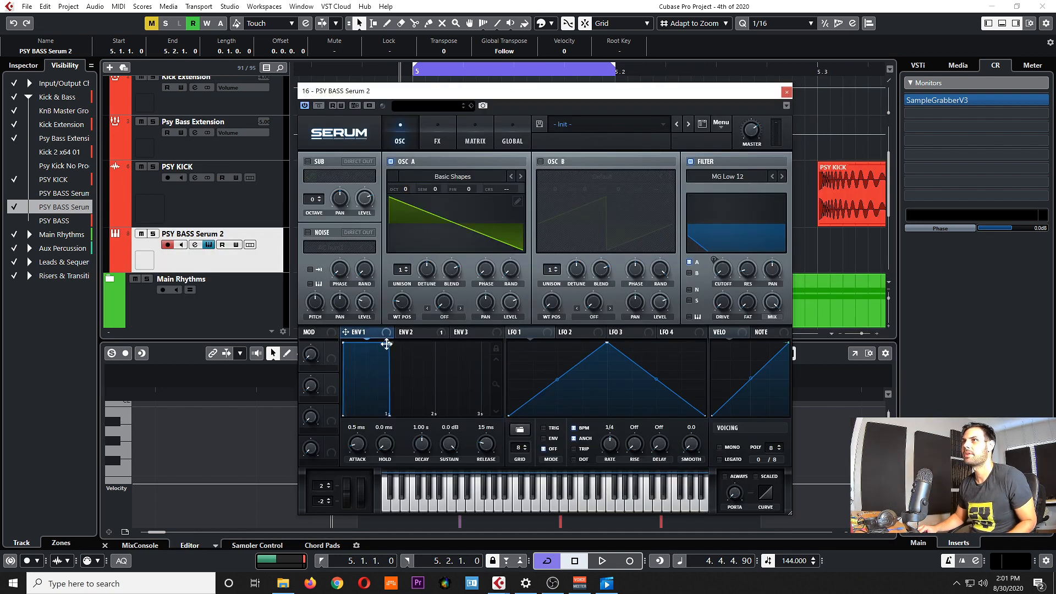
Pull down Env 1's sustain and shorten its decay
{"action": "left_click_drag", "start_coordinate": [387, 344], "coordinate": [337, 383]}
{"action": "left_click_drag", "start_coordinate": [419, 445], "coordinate": [415, 466]}
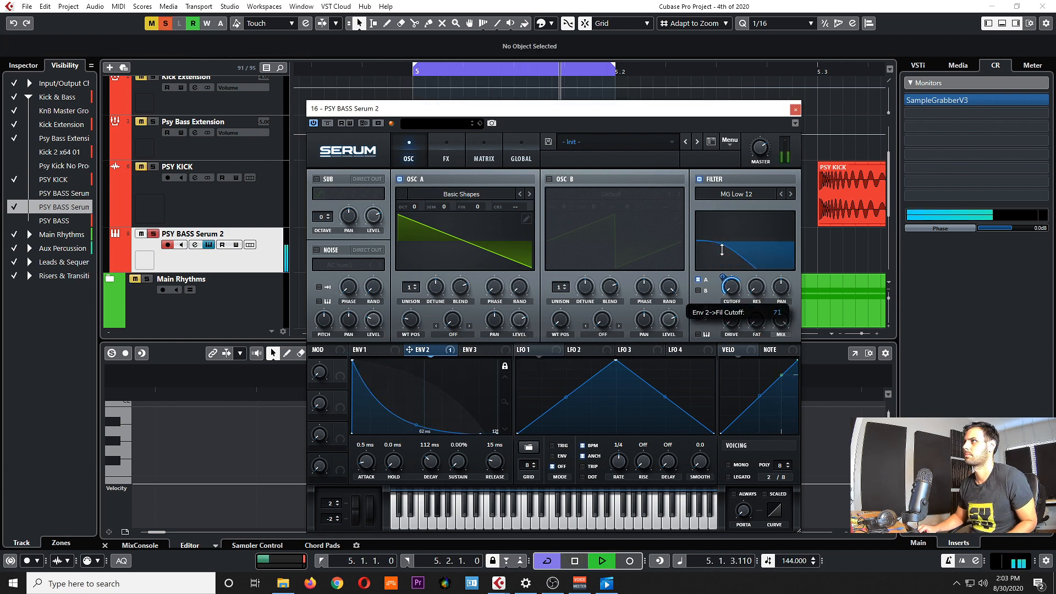
Fine-tune the Env 2 modulation amount on the filter cutoff and set oscillator A's octave to -1
{"action": "left_click_drag", "start_coordinate": [722, 250], "coordinate": [721, 246]}
{"action": "left_click_drag", "start_coordinate": [414, 206], "coordinate": [414, 234]}
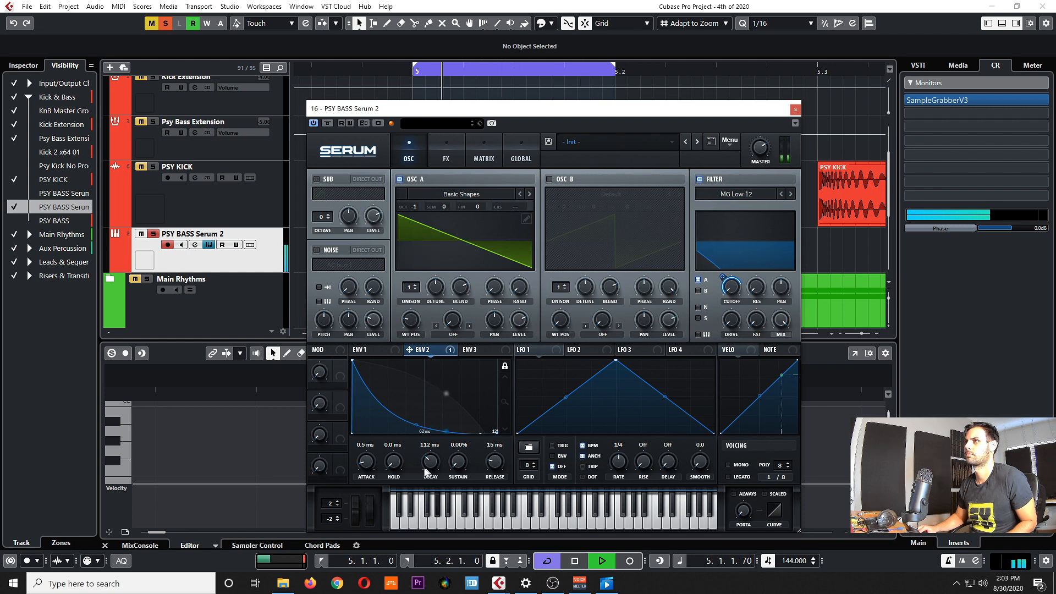
Set Env 2's decay to 249 ms and fine-tune Env 1's decay during playback
{"action": "left_click_drag", "start_coordinate": [430, 466], "coordinate": [429, 454]}
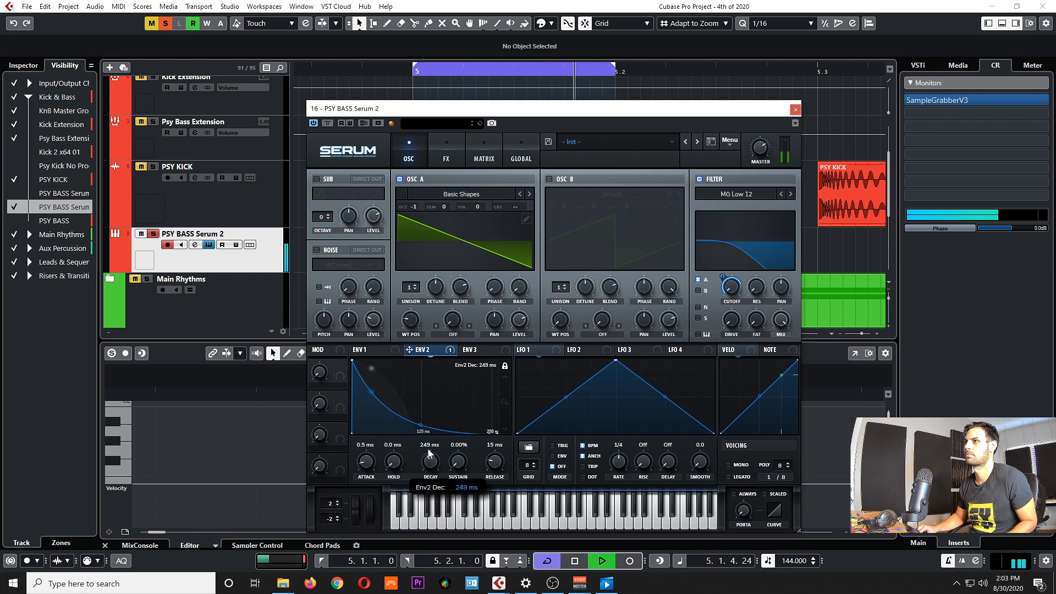
{"action": "left_click", "coordinate": [381, 349]}
{"action": "mouse_move", "coordinate": [432, 467]}
{"action": "left_mouse_down"}
{"action": "mouse_move", "coordinate": [432, 450]}
{"action": "mouse_move", "coordinate": [411, 476]}
{"action": "mouse_move", "coordinate": [414, 459]}
{"action": "left_mouse_up"}
{"action": "left_click_drag", "start_coordinate": [415, 455], "coordinate": [414, 430]}
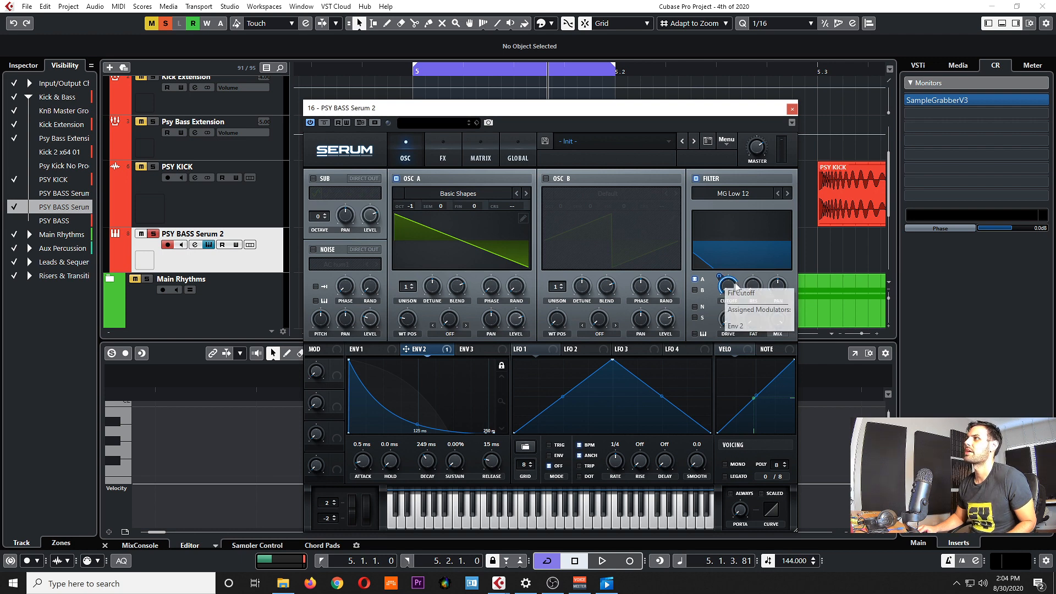
{"action": "left_click_drag", "start_coordinate": [720, 275], "coordinate": [718, 271]}
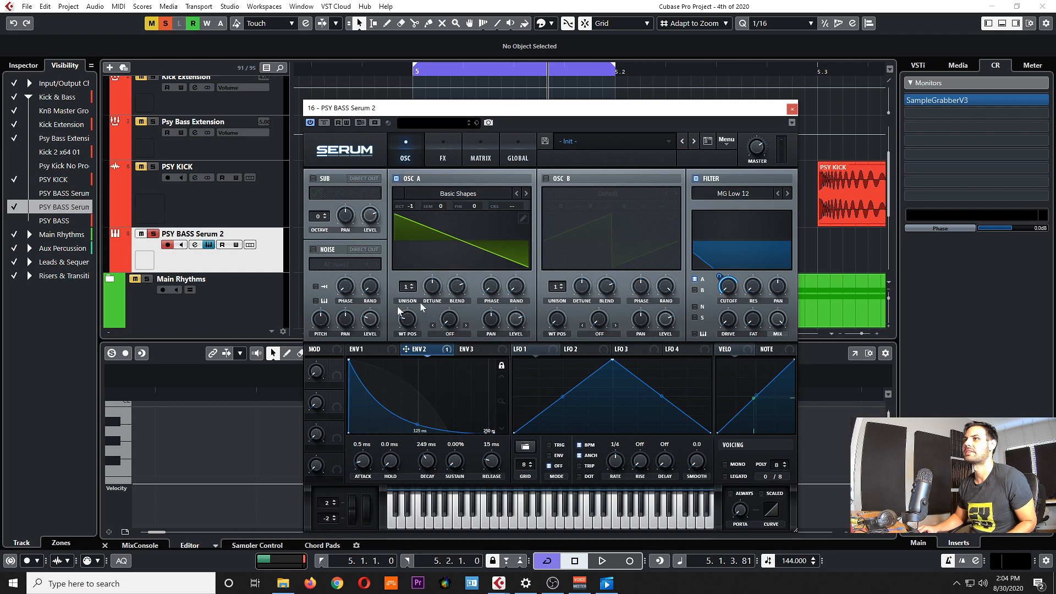
{"action": "left_click", "coordinate": [374, 349]}
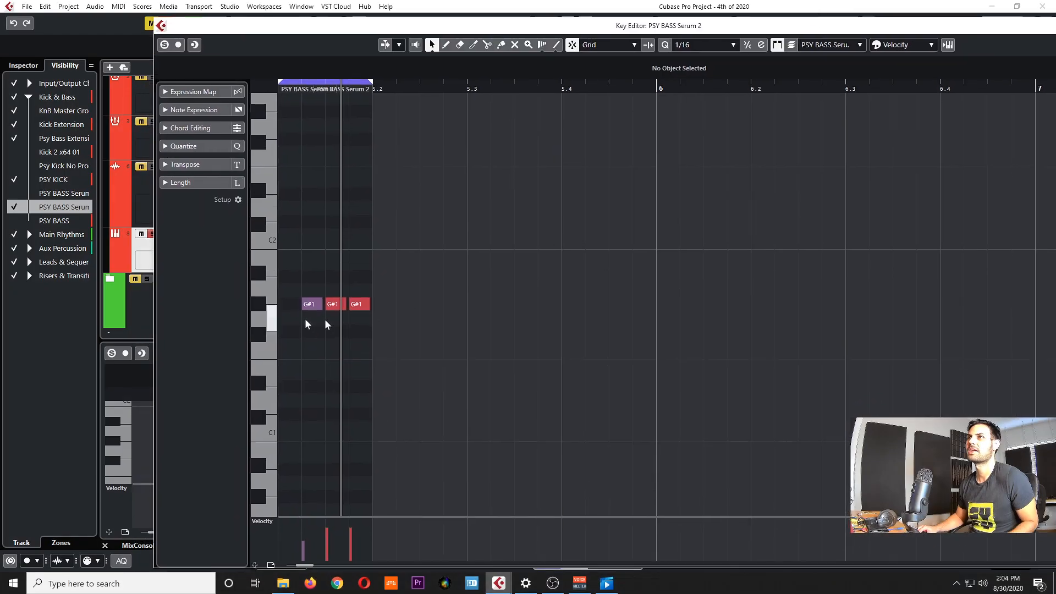
Examine the first G#1 bass note against the other two notes and the empty first sixteenth in the Key Editor
{"action": "scroll", "coordinate": [281, 324], "scroll_direction": "up", "scroll_amount": 5}
{"action": "left_click_drag", "start_coordinate": [436, 259], "coordinate": [495, 375]}
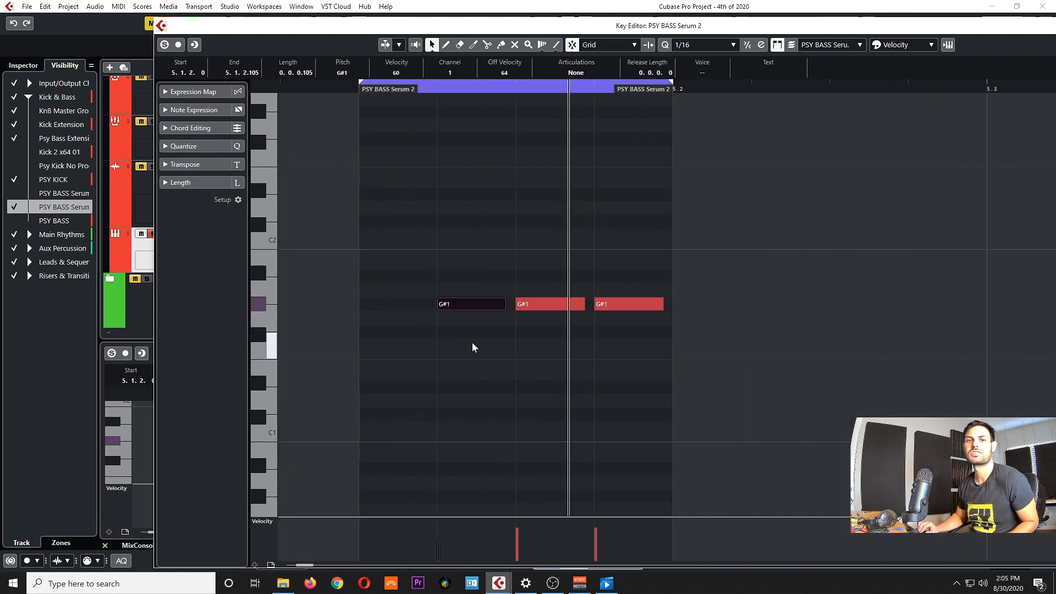
{"action": "left_click_drag", "start_coordinate": [713, 370], "coordinate": [453, 378]}
{"action": "left_click", "coordinate": [661, 369]}
{"action": "left_click", "coordinate": [447, 358]}
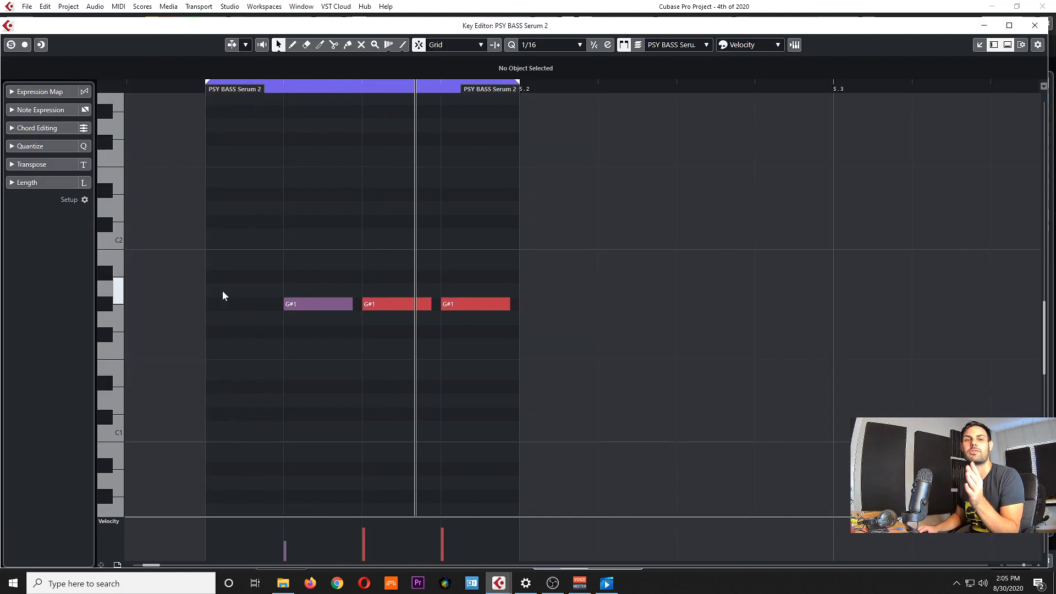
{"action": "left_click_drag", "start_coordinate": [235, 286], "coordinate": [345, 336]}
{"action": "left_click", "coordinate": [308, 284]}
{"action": "left_click_drag", "start_coordinate": [268, 300], "coordinate": [302, 337]}
{"action": "left_click_drag", "start_coordinate": [248, 284], "coordinate": [299, 361]}
{"action": "left_click_drag", "start_coordinate": [211, 276], "coordinate": [344, 346]}
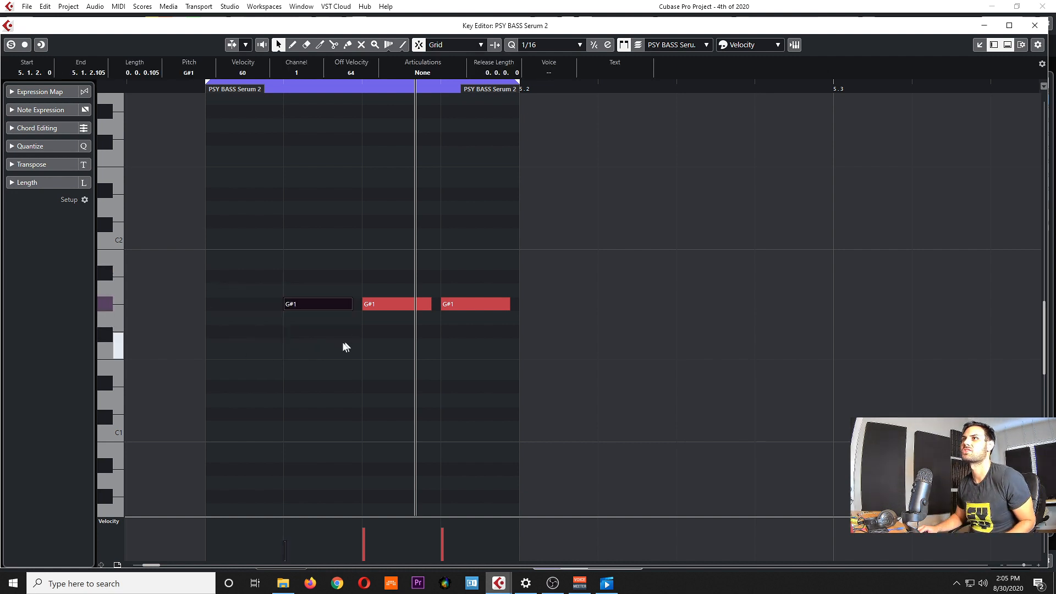
{"action": "left_click", "coordinate": [319, 286]}
{"action": "left_click_drag", "start_coordinate": [318, 285], "coordinate": [335, 344]}
{"action": "left_click", "coordinate": [283, 323]}
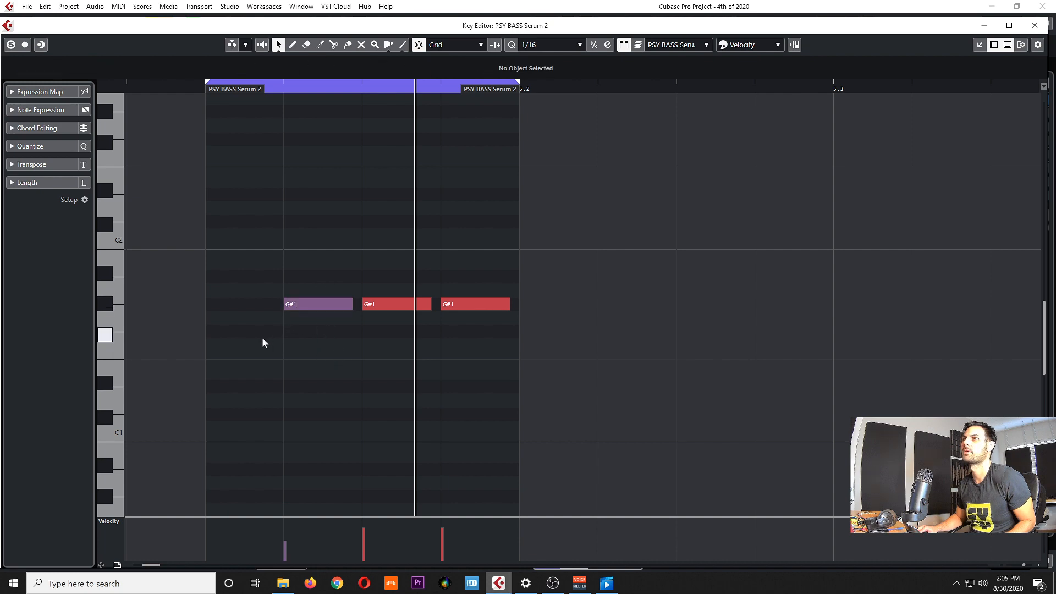
Close the Key Editor and open the Serum instrument of the PSY BASS Serum 2 track
{"action": "left_click", "coordinate": [1034, 26]}
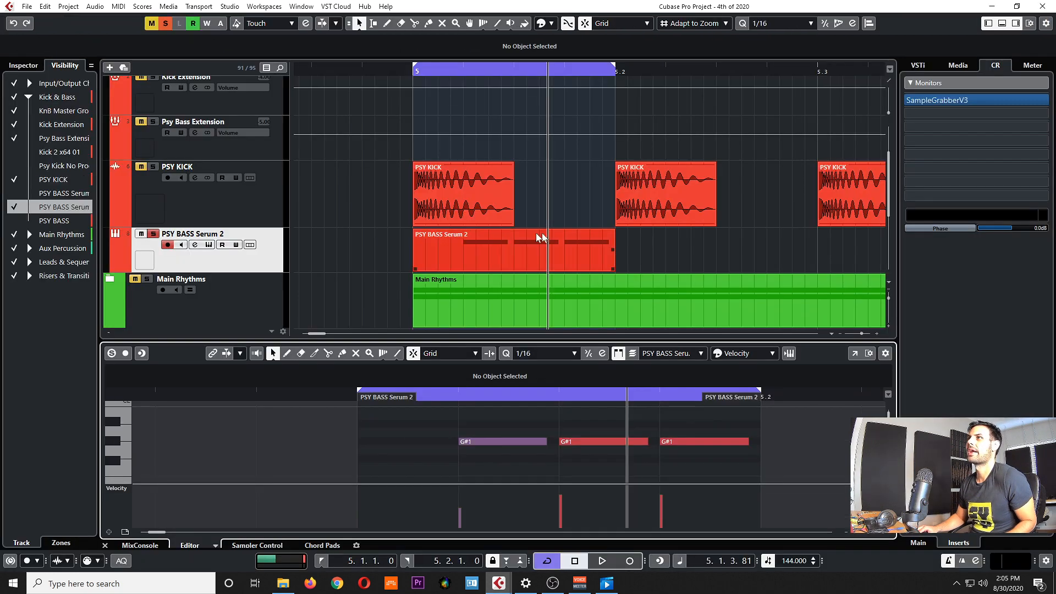
{"action": "left_click", "coordinate": [449, 233]}
{"action": "left_click", "coordinate": [354, 248]}
{"action": "left_click", "coordinate": [209, 245]}
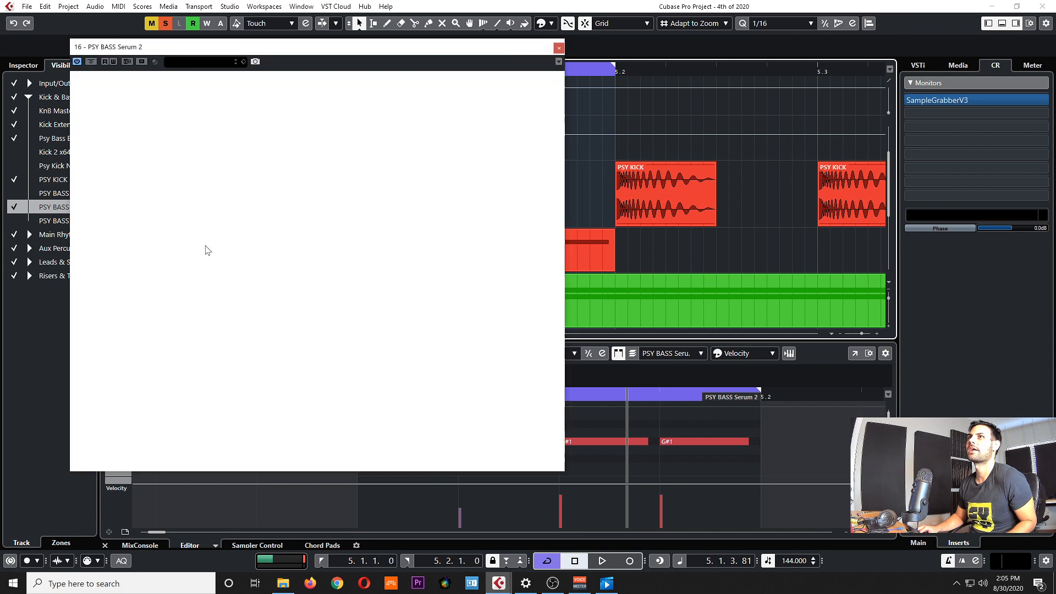
{"action": "left_click_drag", "start_coordinate": [500, 334], "coordinate": [599, 334]}
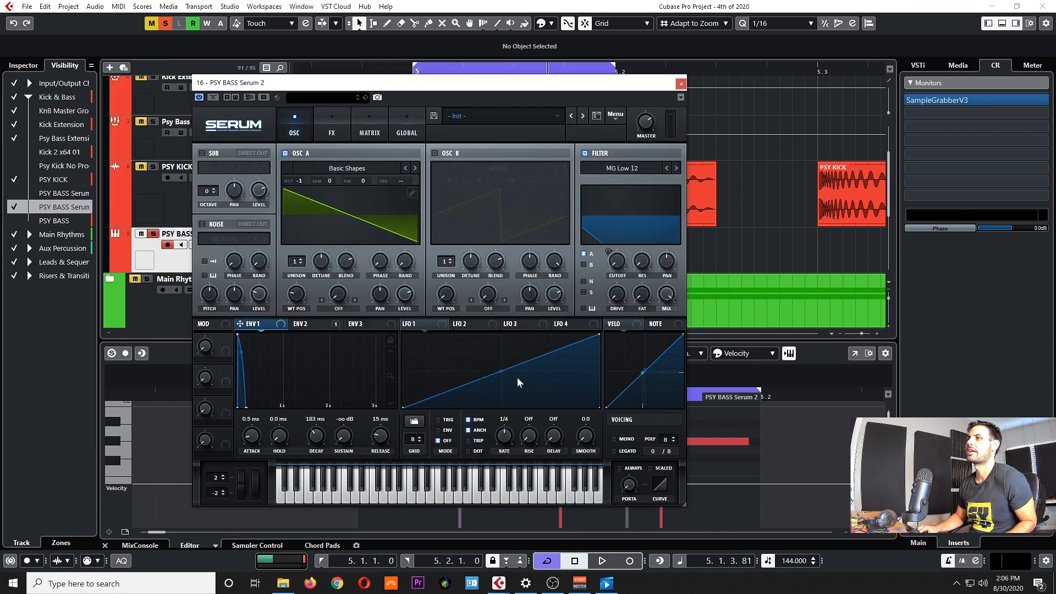
Reshape LFO 1 so it stays low, curves up steeply and holds full level from about the halfway point
{"action": "double_click", "coordinate": [535, 358]}
{"action": "left_click_drag", "start_coordinate": [535, 358], "coordinate": [510, 334]}
{"action": "left_click_drag", "start_coordinate": [456, 372], "coordinate": [464, 395]}
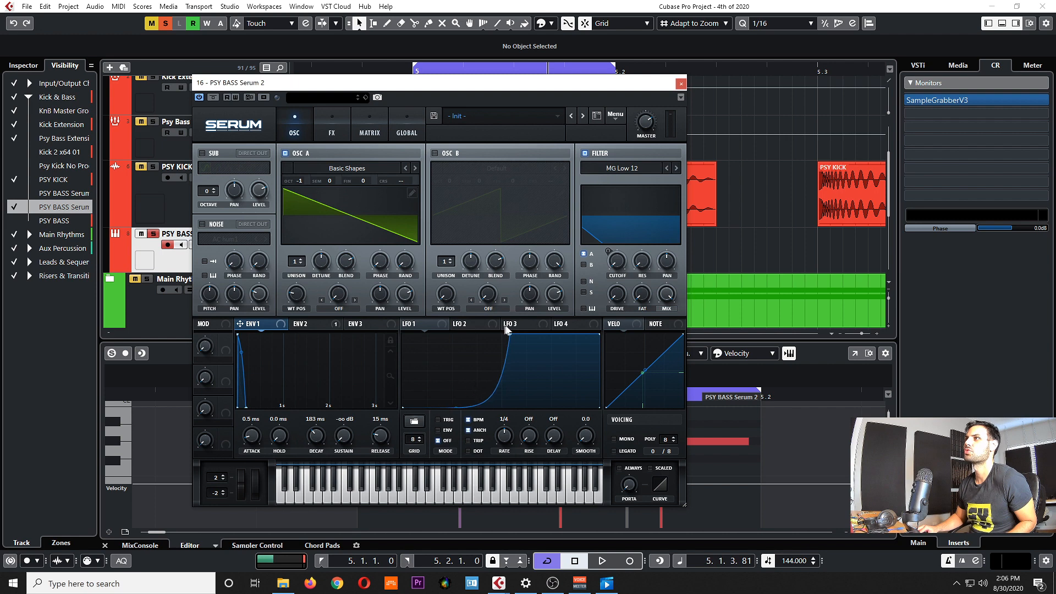
{"action": "left_click_drag", "start_coordinate": [510, 336], "coordinate": [505, 326]}
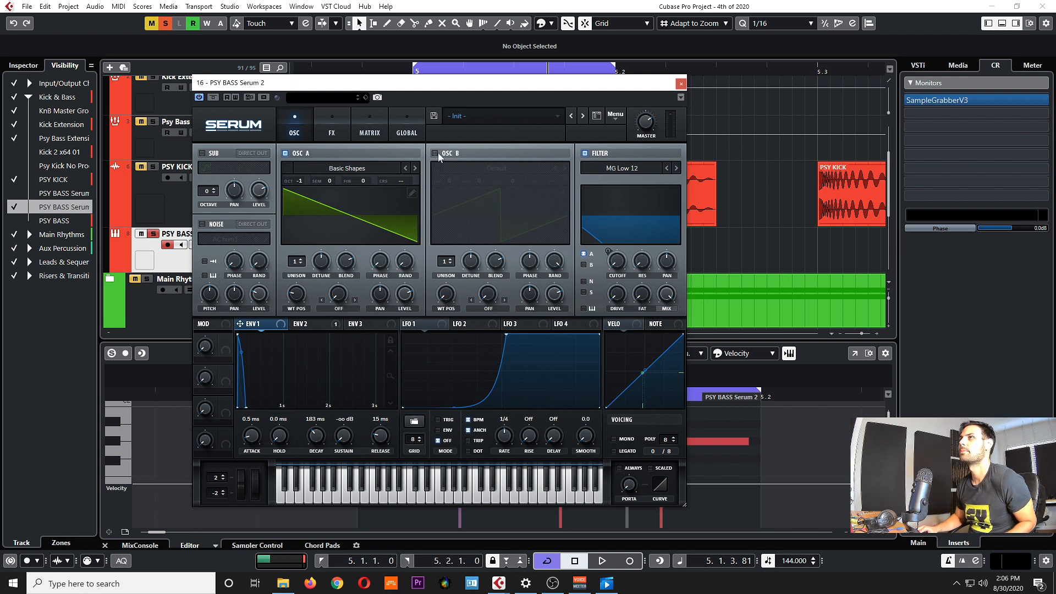
Enable oscillator B and load the Analog Basic Shapes wavetable into it
{"action": "left_click", "coordinate": [437, 153]}
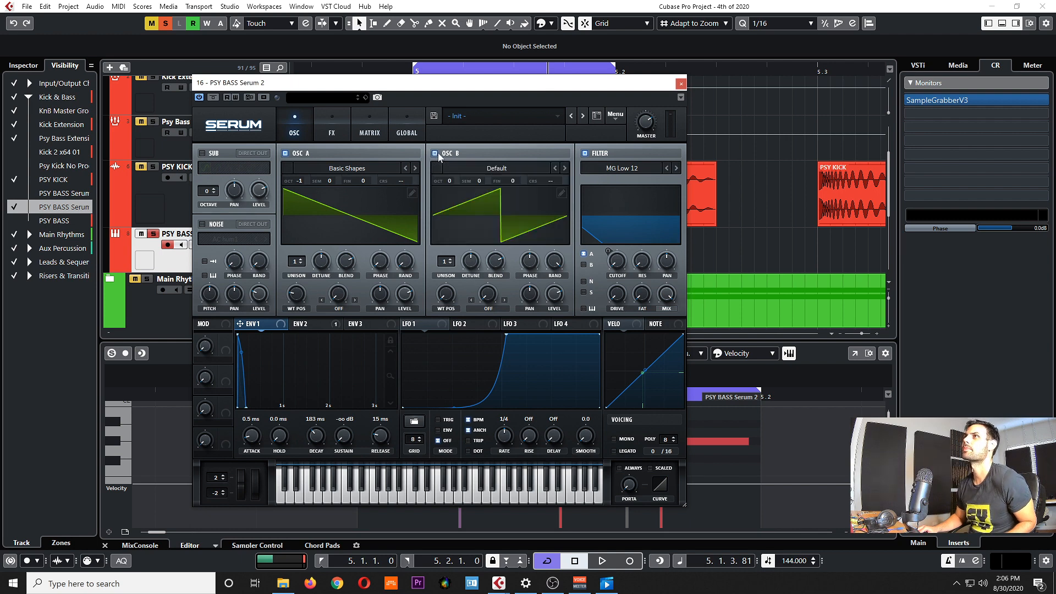
{"action": "left_click", "coordinate": [525, 168]}
{"action": "mouse_move", "coordinate": [478, 180]}
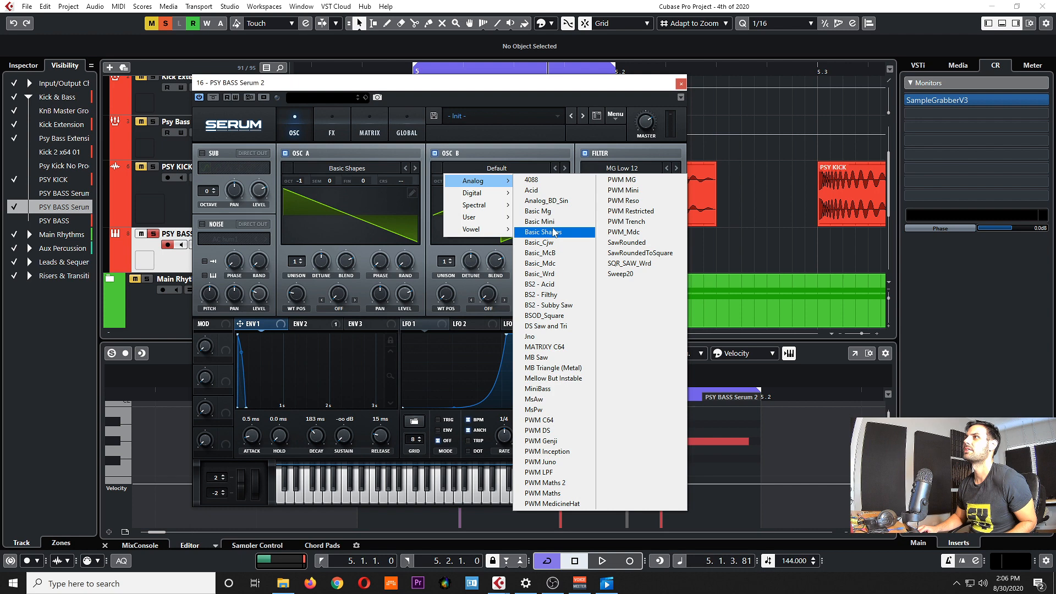
{"action": "left_click", "coordinate": [554, 232]}
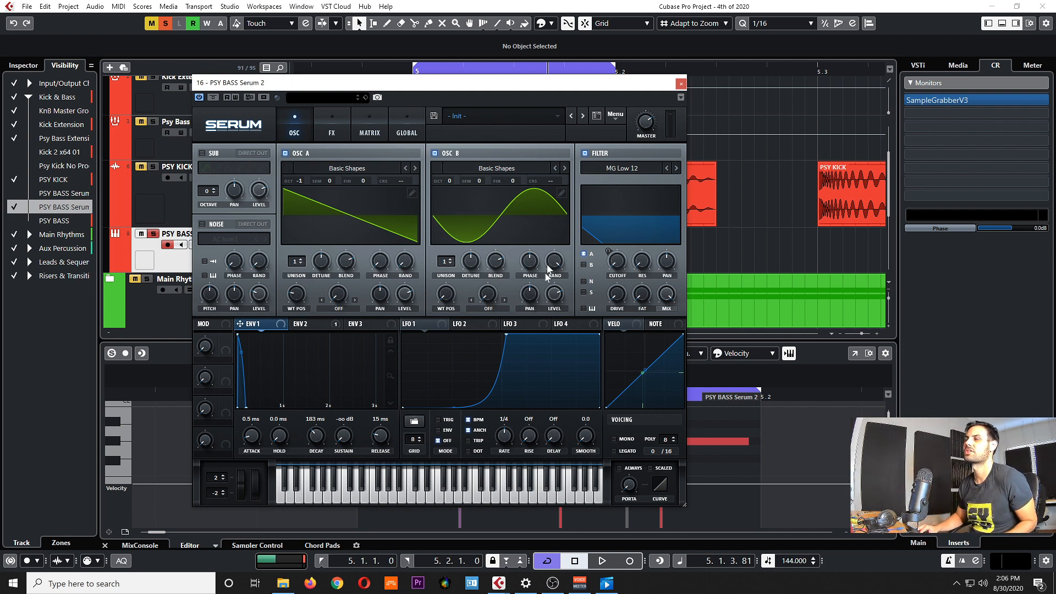
{"action": "left_click_drag", "start_coordinate": [559, 82], "coordinate": [414, 74]}
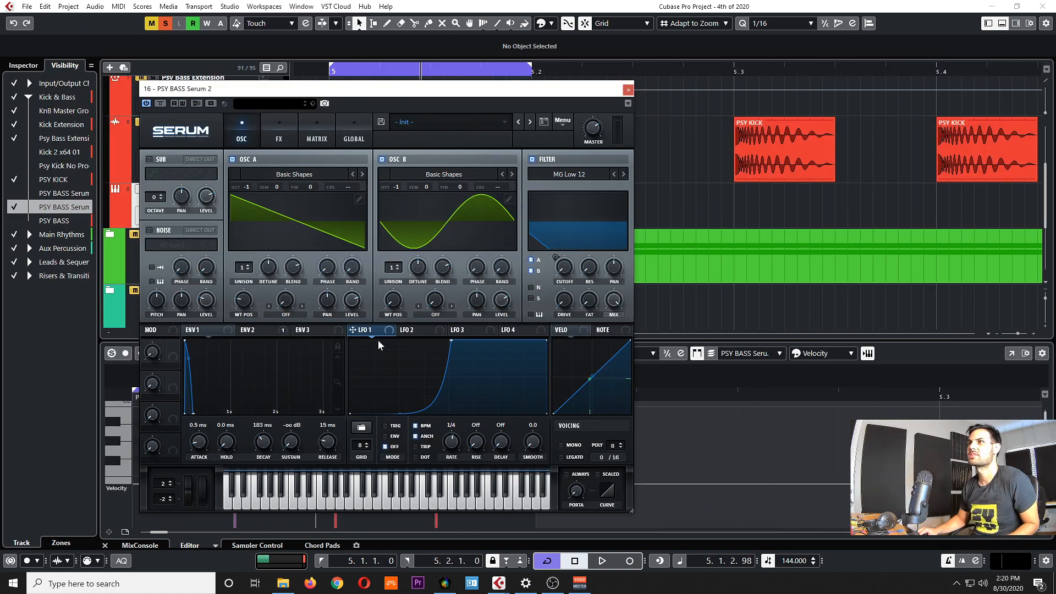
Assign LFO 1 to oscillator B's level and adjust the modulation amount
{"action": "left_click_drag", "start_coordinate": [359, 330], "coordinate": [498, 309]}
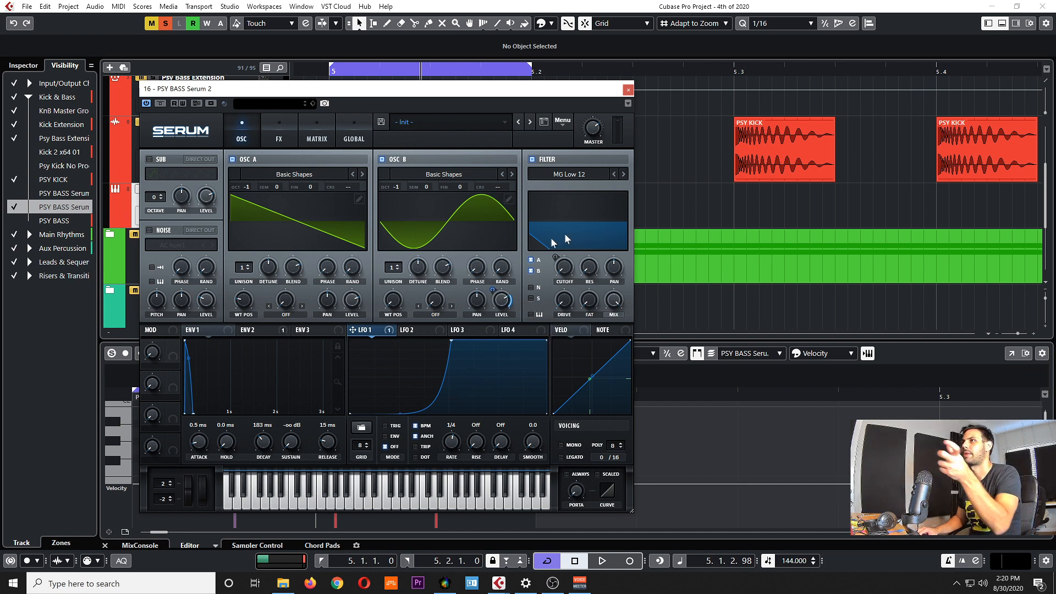
{"action": "left_click_drag", "start_coordinate": [494, 291], "coordinate": [478, 316]}
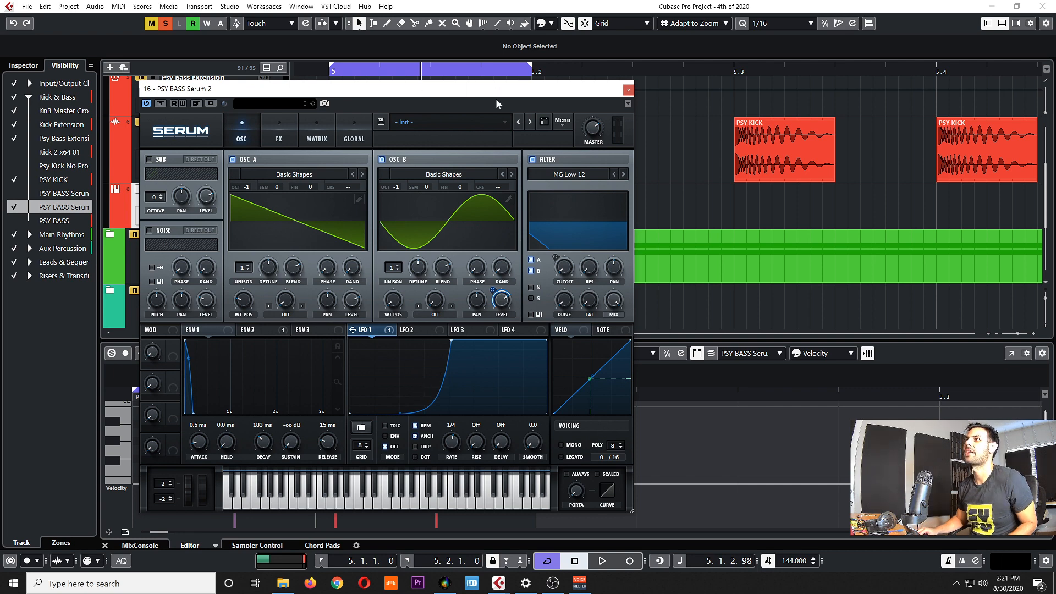
{"action": "left_click_drag", "start_coordinate": [461, 98], "coordinate": [361, 94]}
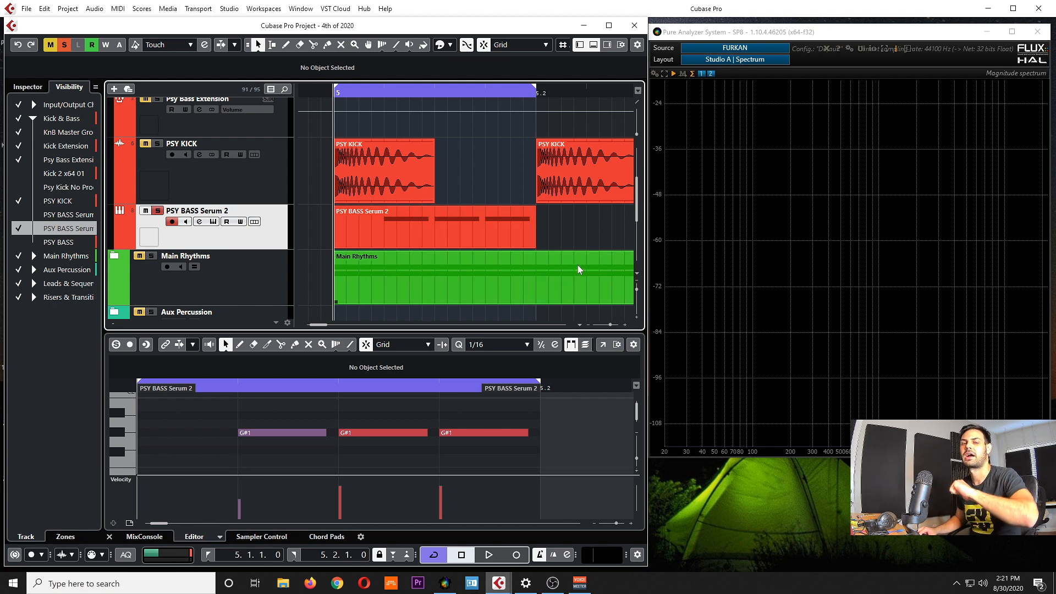
Play the bass loop while examining its low end in the Pure Analyzer spectrum, and maximize the project window
{"action": "key", "text": "space"}
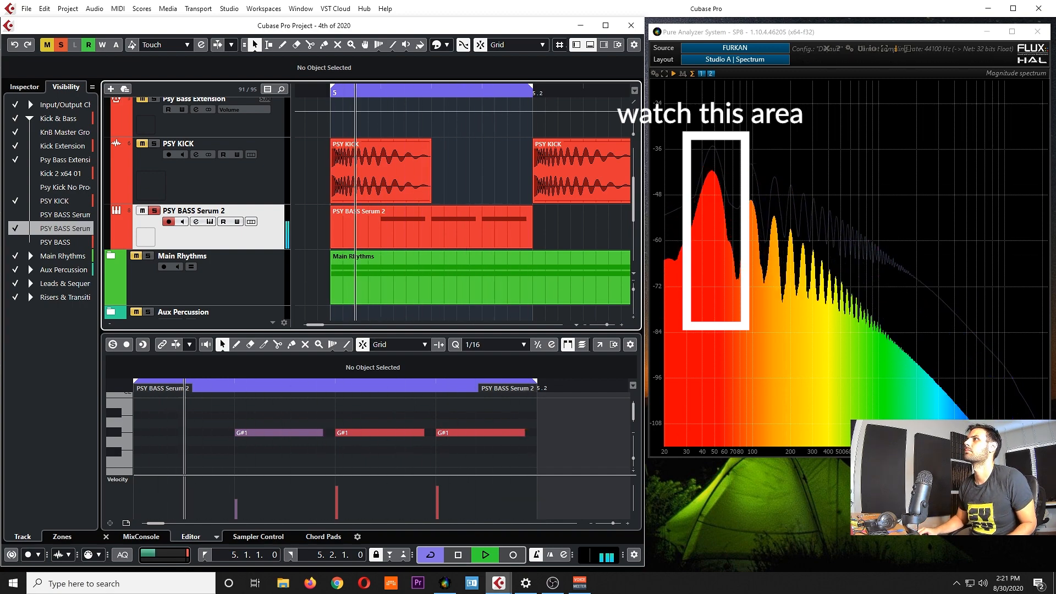
{"action": "key", "text": "space"}
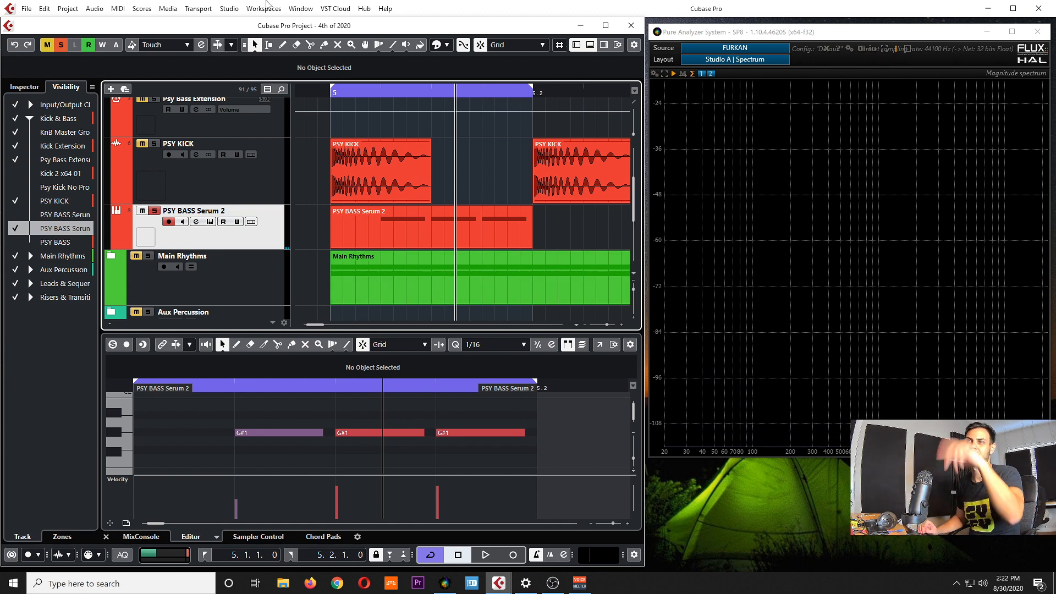
{"action": "double_click", "coordinate": [532, 33]}
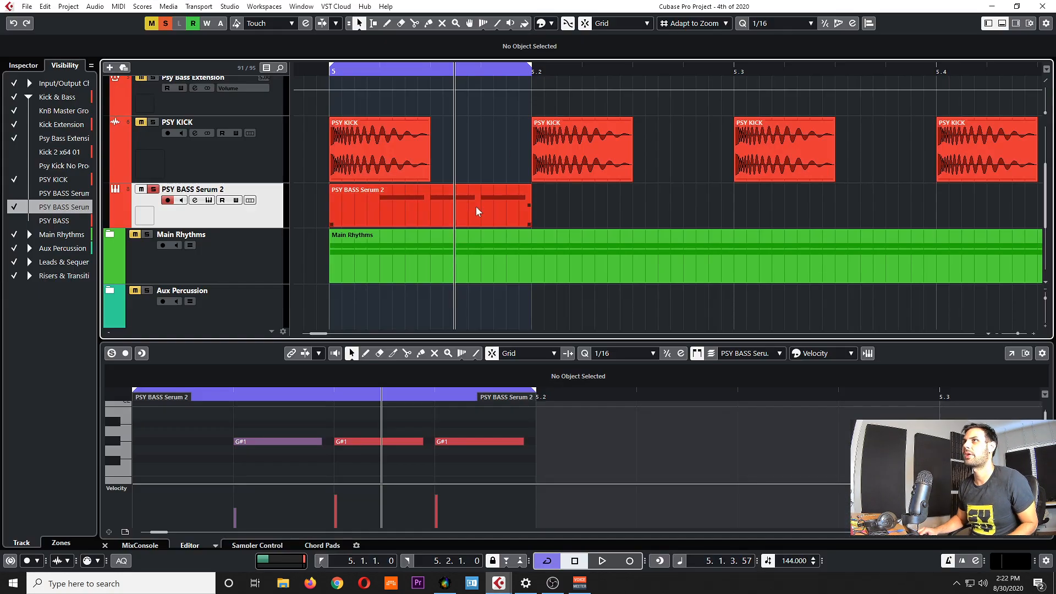
Reopen Serum on the PSY BASS Serum 2 track to review the finished patch, and close it
{"action": "left_click", "coordinate": [383, 203]}
{"action": "left_click", "coordinate": [208, 200]}
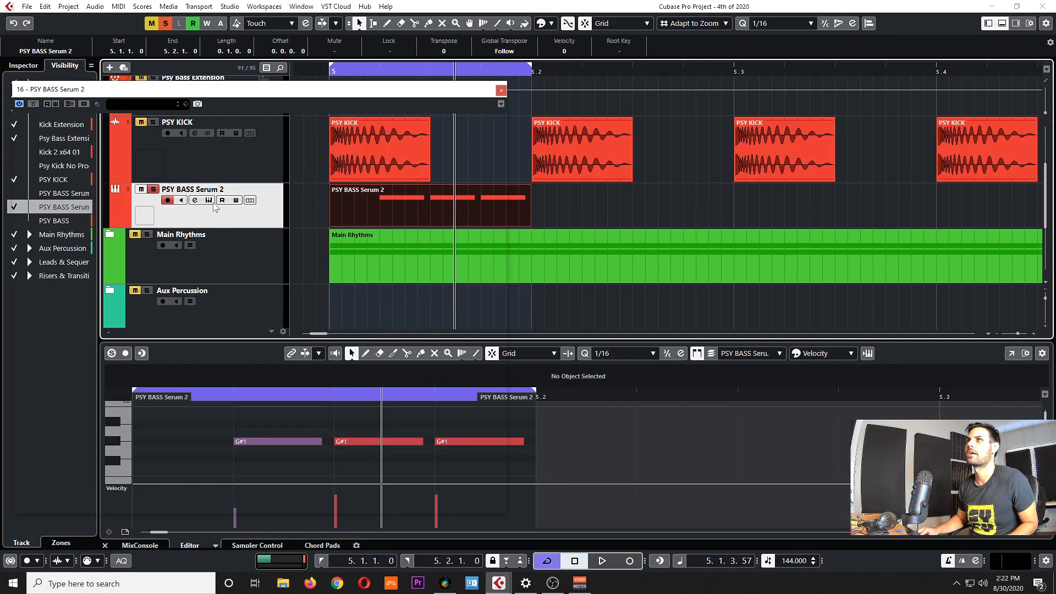
{"action": "left_click_drag", "start_coordinate": [399, 88], "coordinate": [570, 98]}
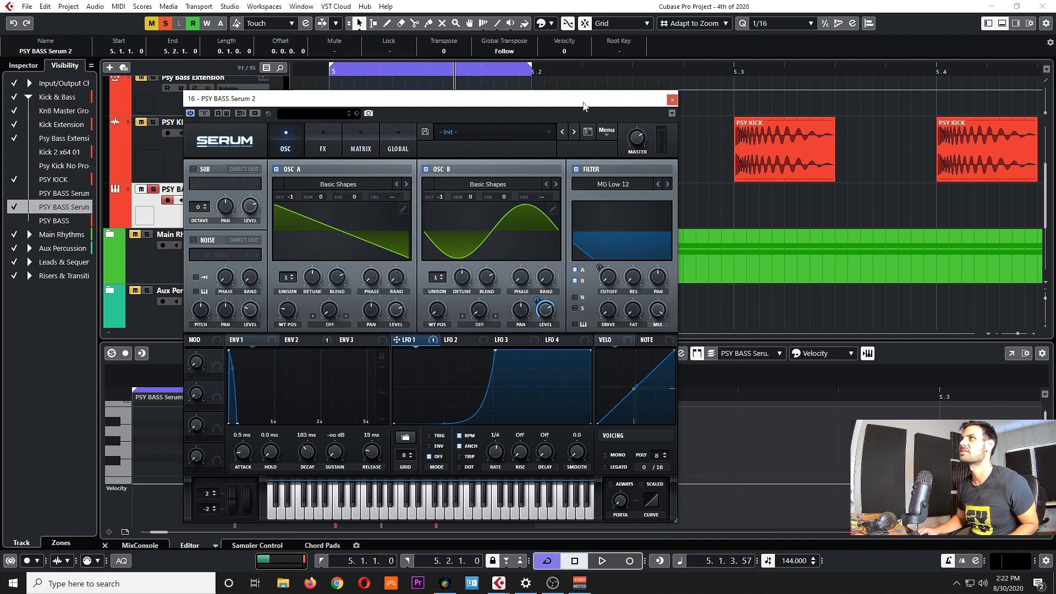
{"action": "left_click_drag", "start_coordinate": [584, 102], "coordinate": [557, 85]}
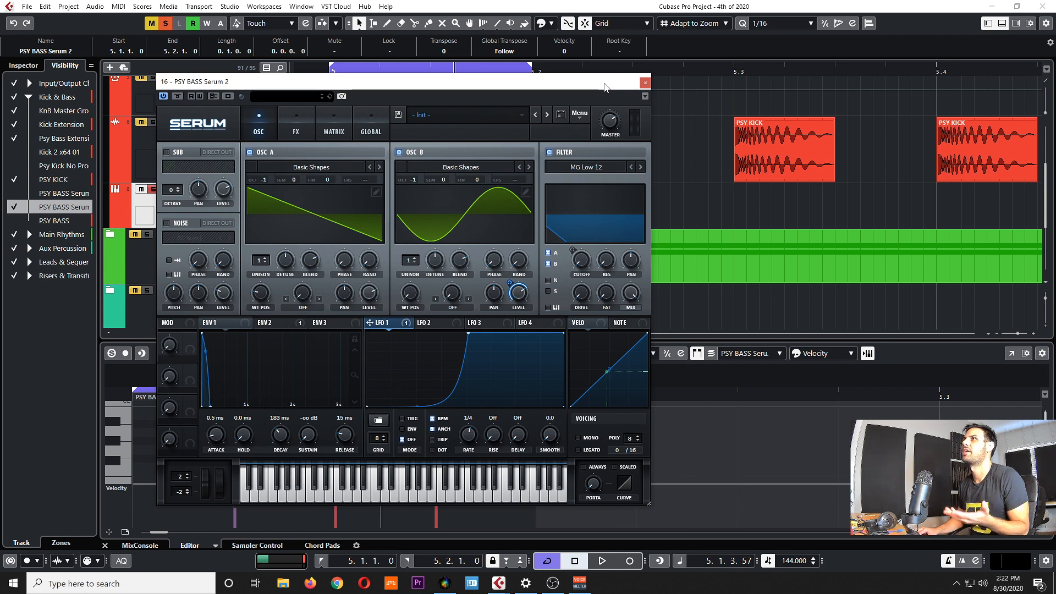
{"action": "left_click_drag", "start_coordinate": [621, 89], "coordinate": [633, 86]}
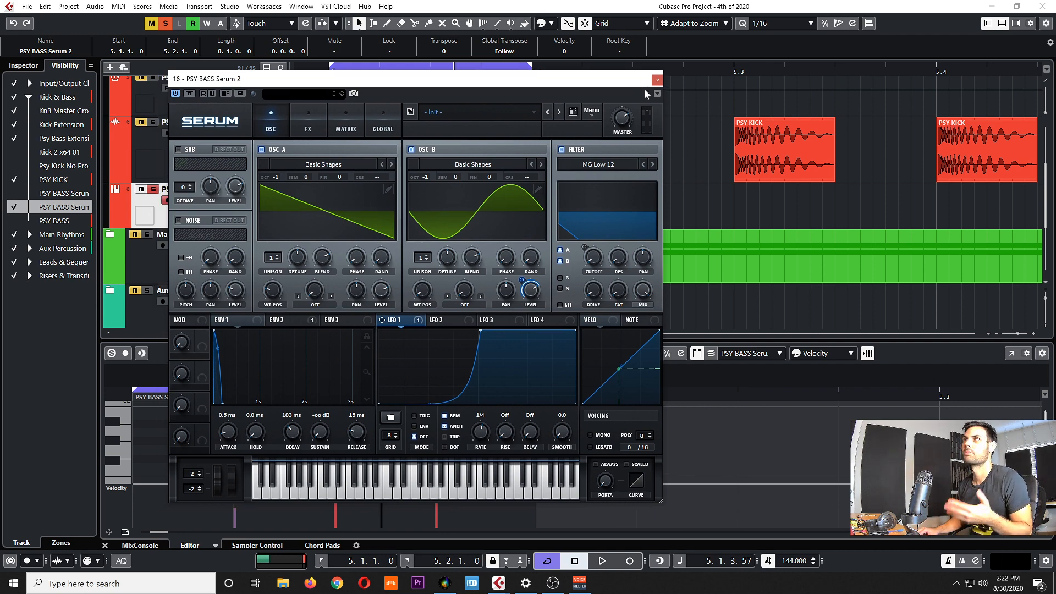
{"action": "left_click", "coordinate": [657, 80]}
{"action": "left_click", "coordinate": [570, 194]}
{"action": "scroll", "coordinate": [569, 197], "scroll_direction": "left", "scroll_amount": 8}
{"action": "left_click", "coordinate": [462, 214]}
{"action": "left_click", "coordinate": [587, 208]}
{"action": "scroll", "coordinate": [388, 210], "scroll_direction": "left", "scroll_amount": 1}
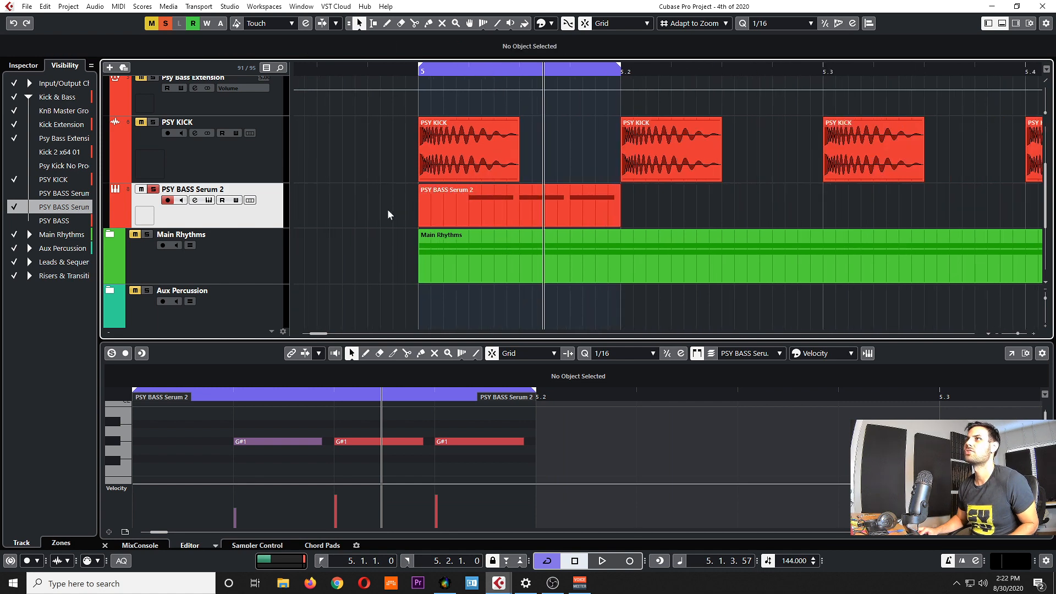
{"action": "scroll", "coordinate": [387, 208], "scroll_direction": "down", "scroll_amount": 2}
{"action": "scroll", "coordinate": [387, 210], "scroll_direction": "up", "scroll_amount": 2}
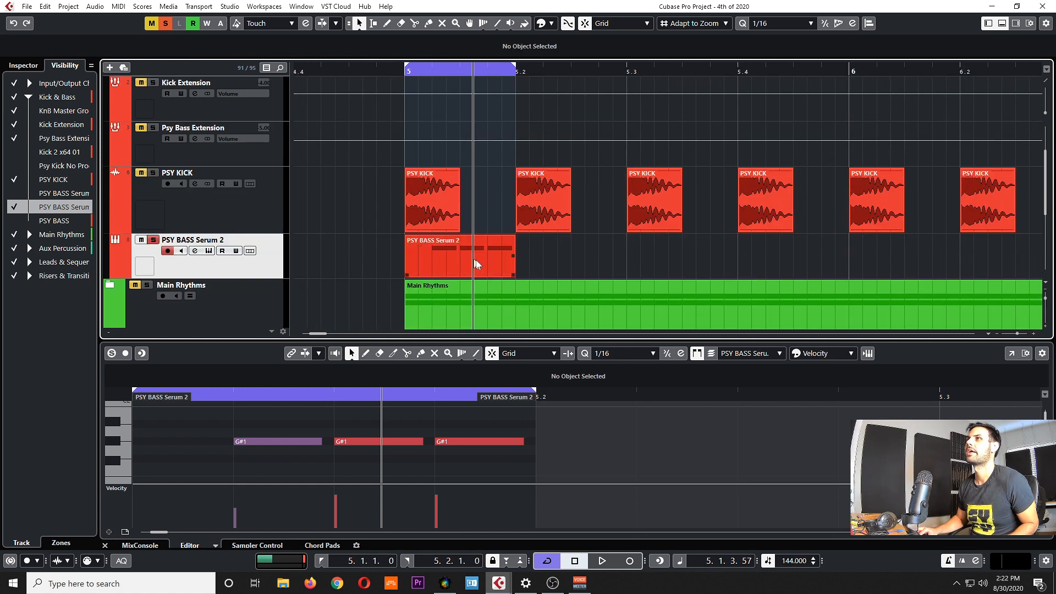
{"action": "scroll", "coordinate": [481, 262], "scroll_direction": "up", "scroll_amount": 2}
{"action": "scroll", "coordinate": [482, 262], "scroll_direction": "up", "scroll_amount": 2}
{"action": "scroll", "coordinate": [394, 261], "scroll_direction": "down", "scroll_amount": 2}
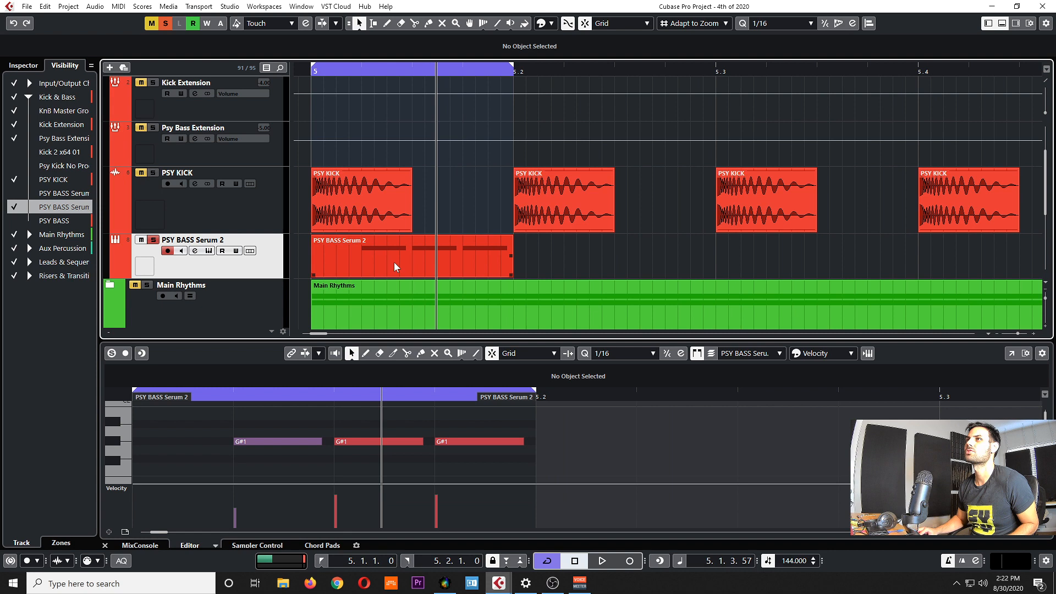
{"action": "scroll", "coordinate": [394, 262], "scroll_direction": "left", "scroll_amount": 5}
Render the PSY BASS Serum 2 MIDI event in place to an audio track
{"action": "left_click", "coordinate": [507, 258]}
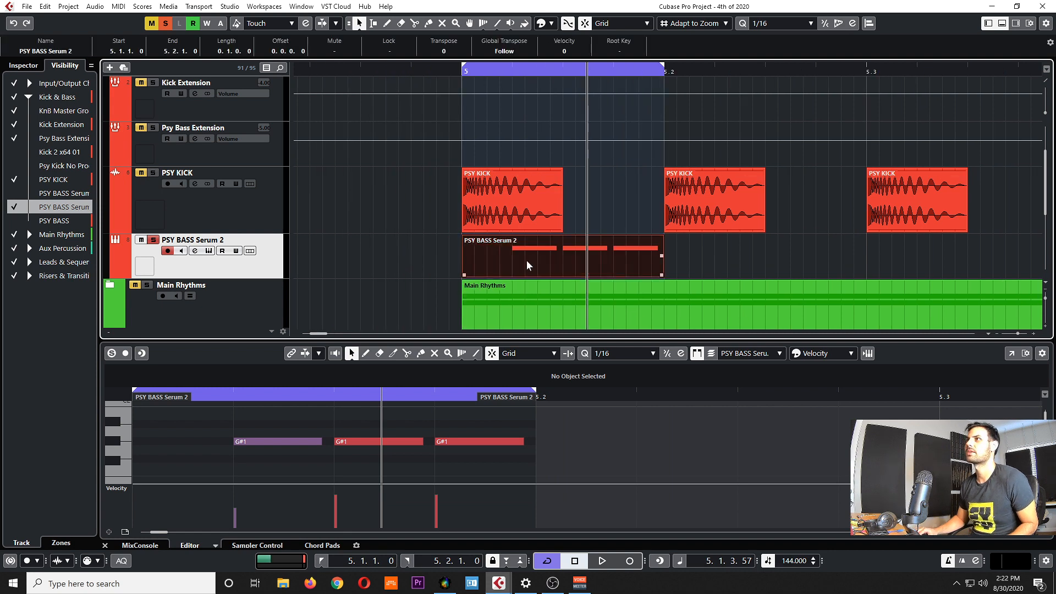
{"action": "right_click", "coordinate": [555, 261]}
{"action": "mouse_move", "coordinate": [709, 274]}
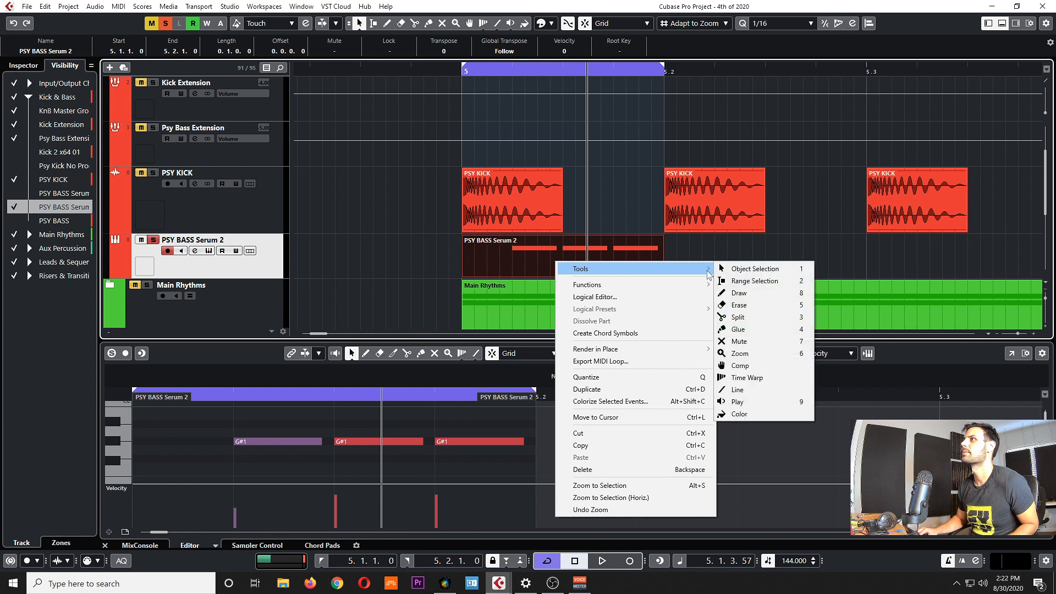
{"action": "left_click", "coordinate": [435, 253]}
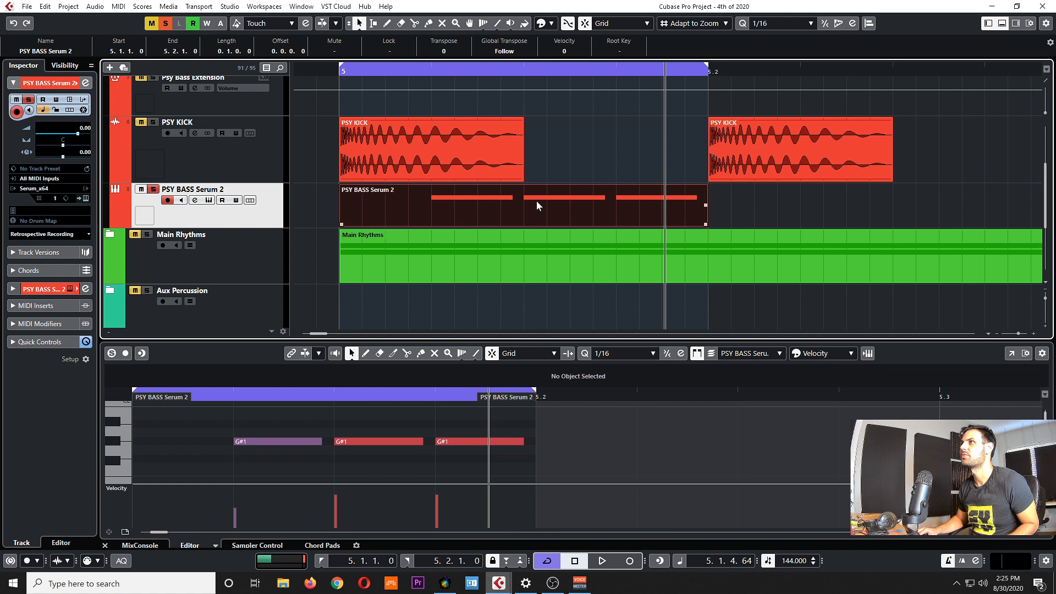
{"action": "right_click", "coordinate": [541, 200]}
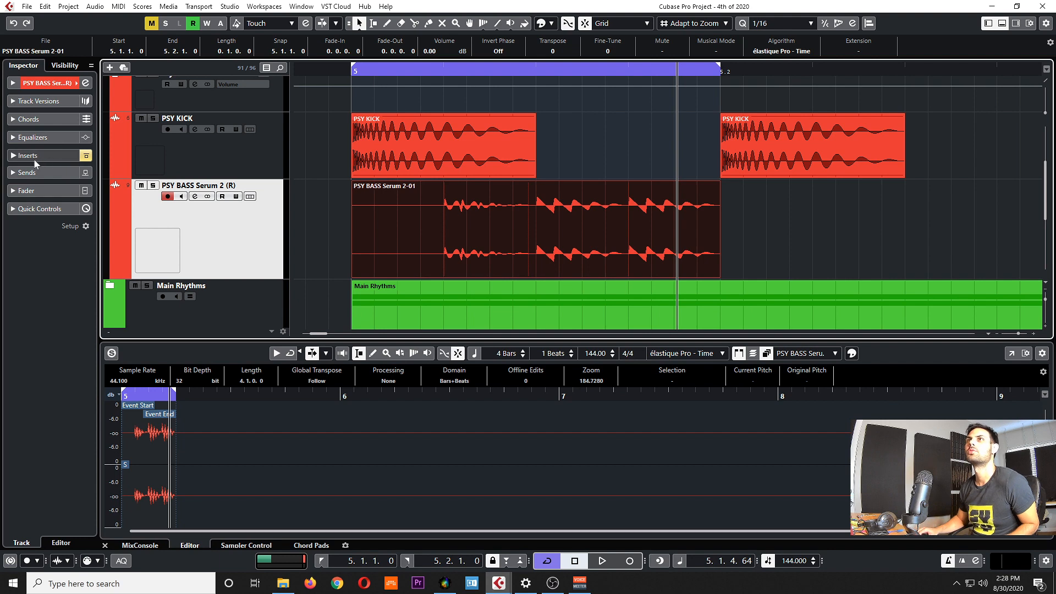
Show the inserts of the rendered PSY BASS Serum 2 (R) track, open LFOTool in the first slot and take it out of bypass
{"action": "left_click", "coordinate": [329, 249]}
{"action": "left_click", "coordinate": [247, 233]}
{"action": "left_click", "coordinate": [16, 157]}
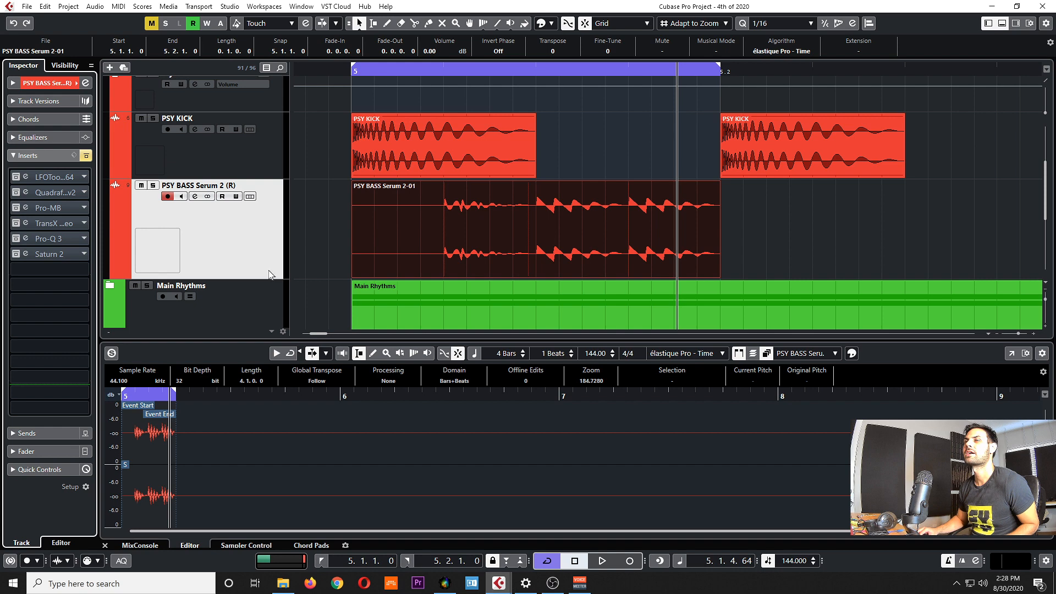
{"action": "left_click", "coordinate": [17, 180]}
{"action": "left_click", "coordinate": [26, 179]}
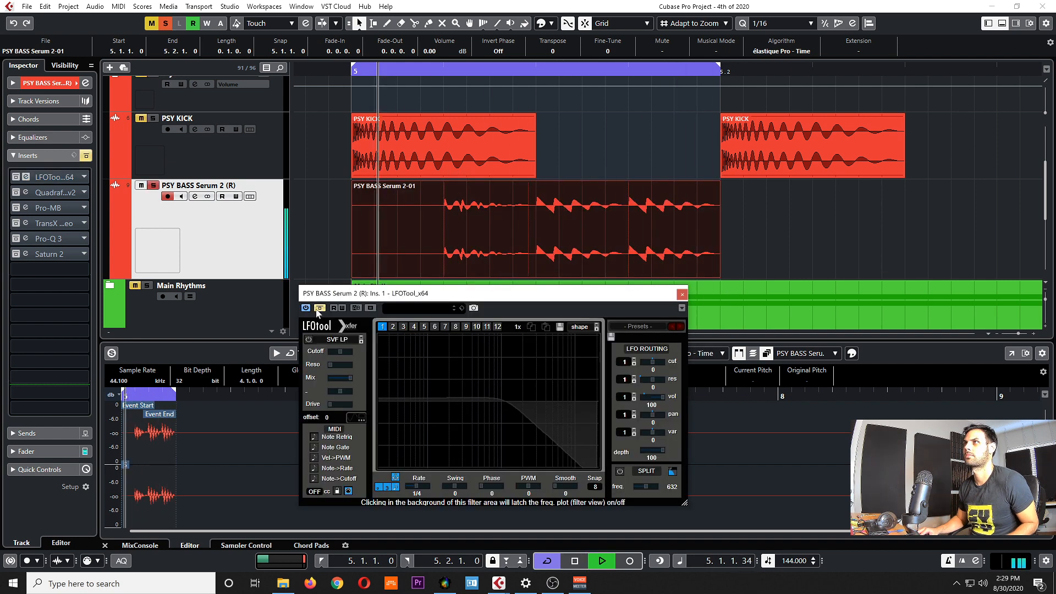
{"action": "left_click", "coordinate": [319, 309]}
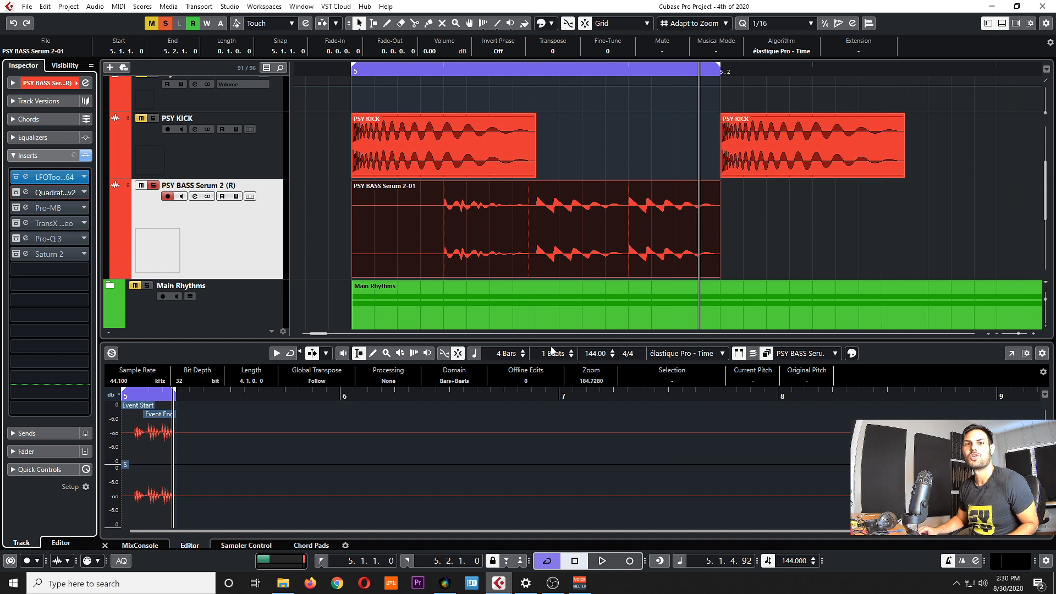
Activate Quadrafuzz v2 in the second insert slot, open its editor and turn off its bypass during playback
{"action": "left_click", "coordinate": [16, 194]}
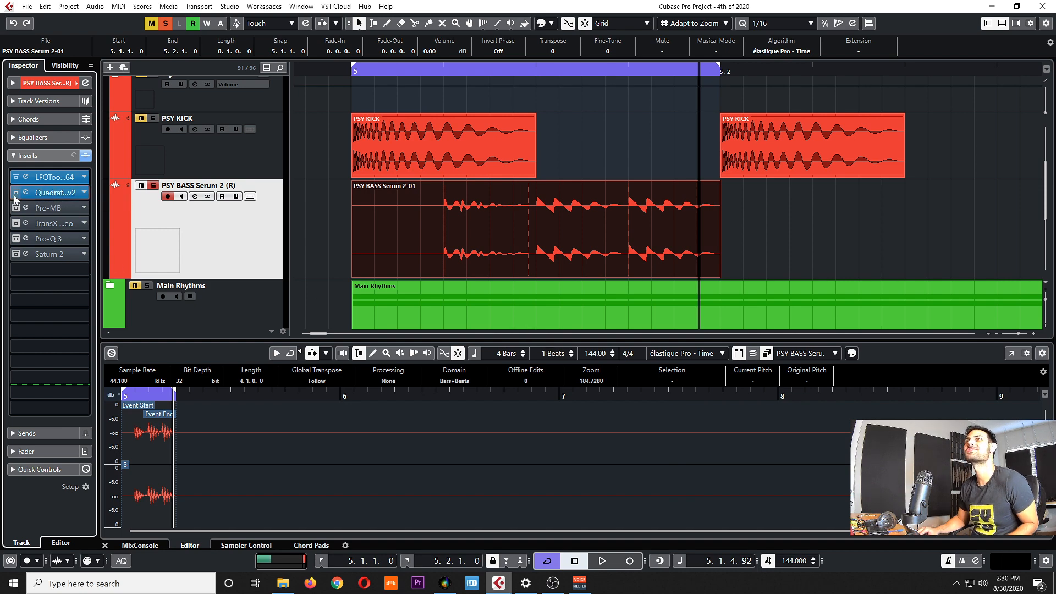
{"action": "left_click", "coordinate": [25, 193]}
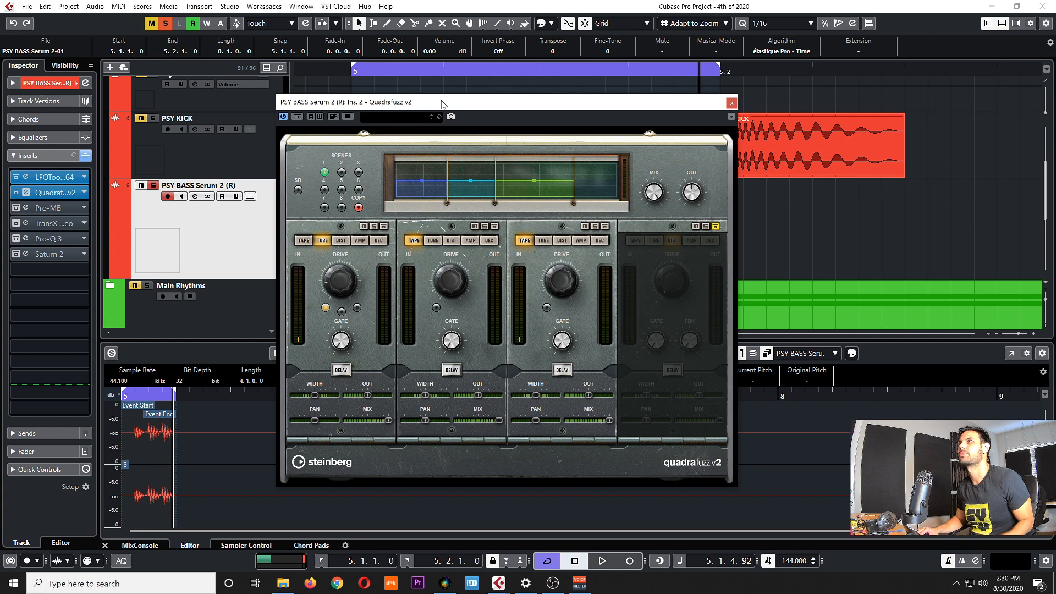
{"action": "left_click_drag", "start_coordinate": [440, 100], "coordinate": [347, 177]}
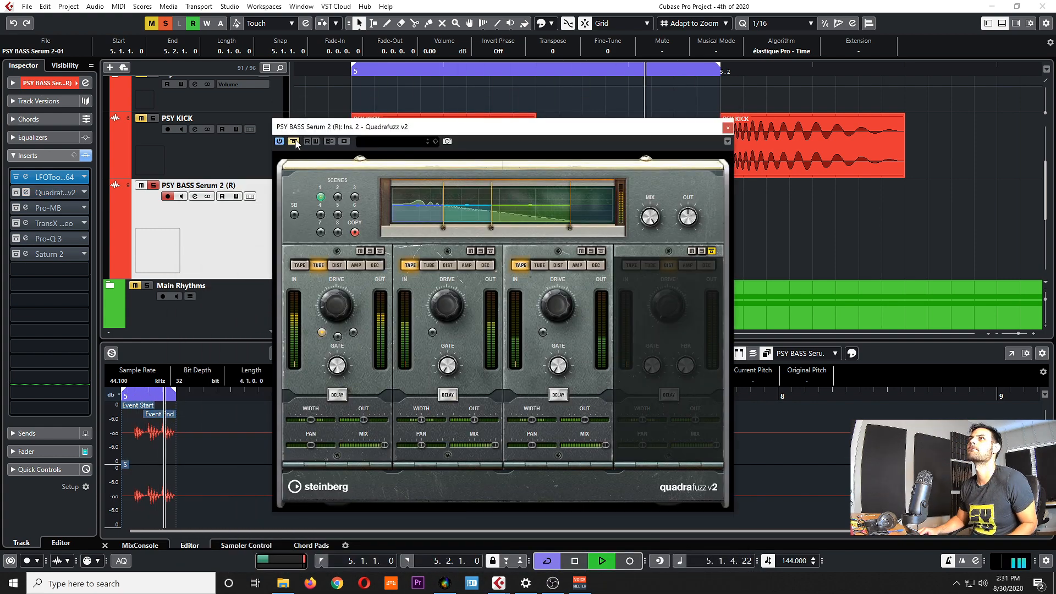
{"action": "left_click", "coordinate": [294, 141]}
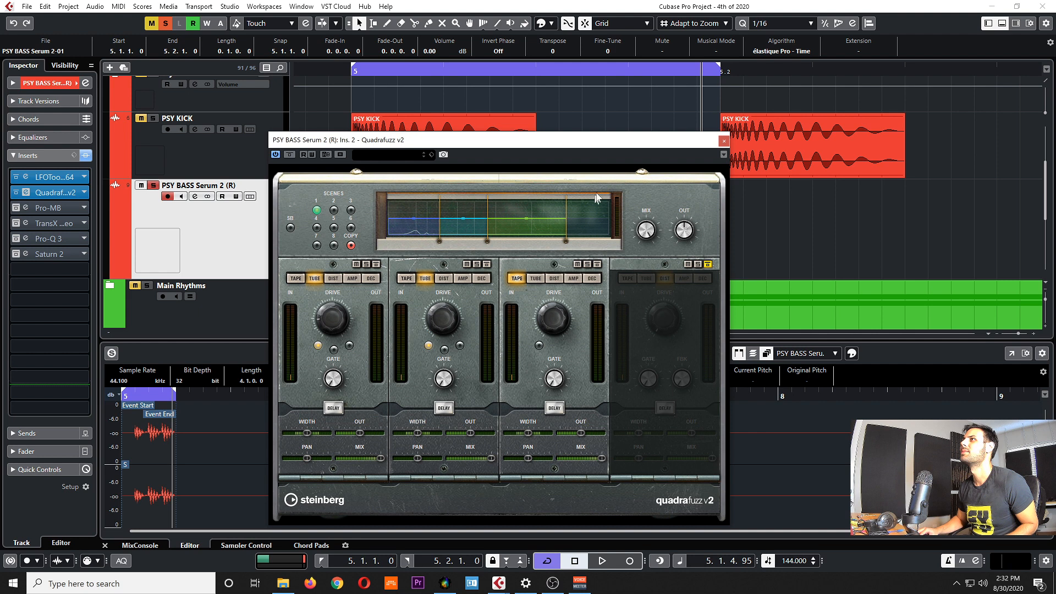
{"action": "left_click_drag", "start_coordinate": [644, 140], "coordinate": [618, 137]}
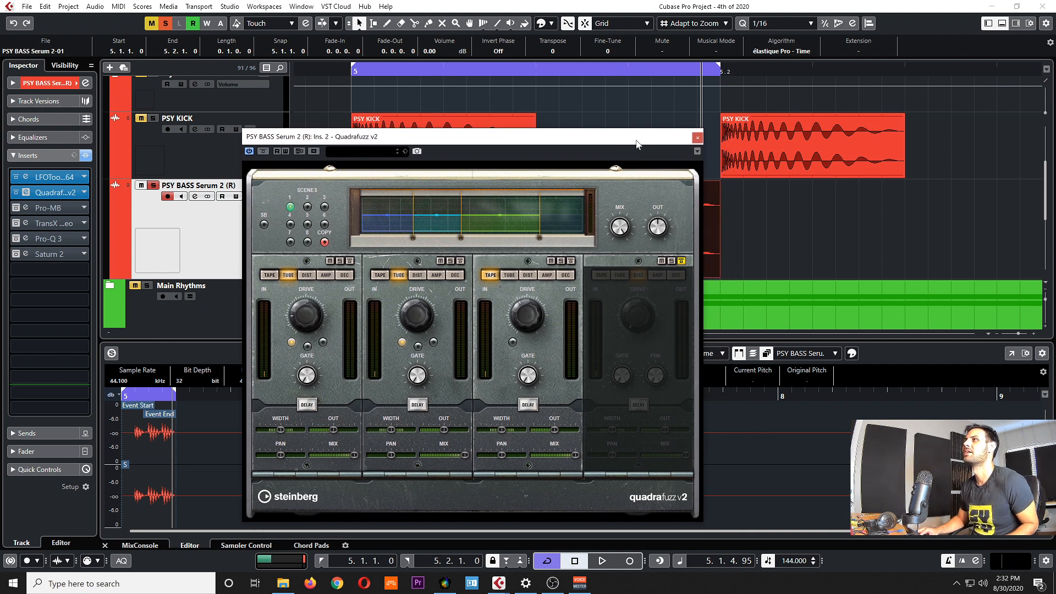
{"action": "left_click_drag", "start_coordinate": [636, 141], "coordinate": [620, 144]}
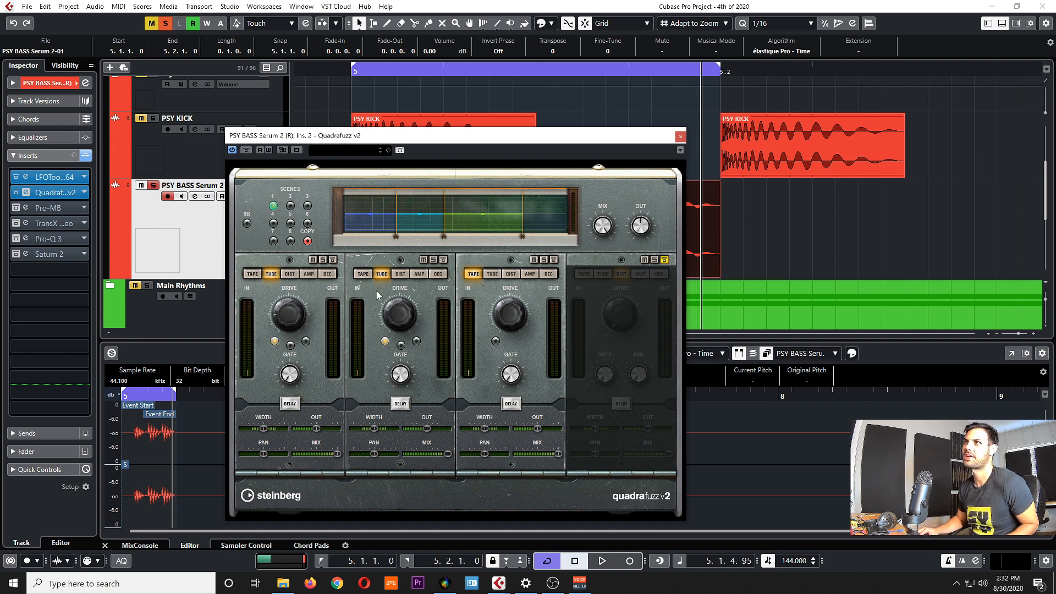
Try the Tape type on Quadrafuzz's second band, switch it back to Tube and close the editor
{"action": "left_click", "coordinate": [358, 274]}
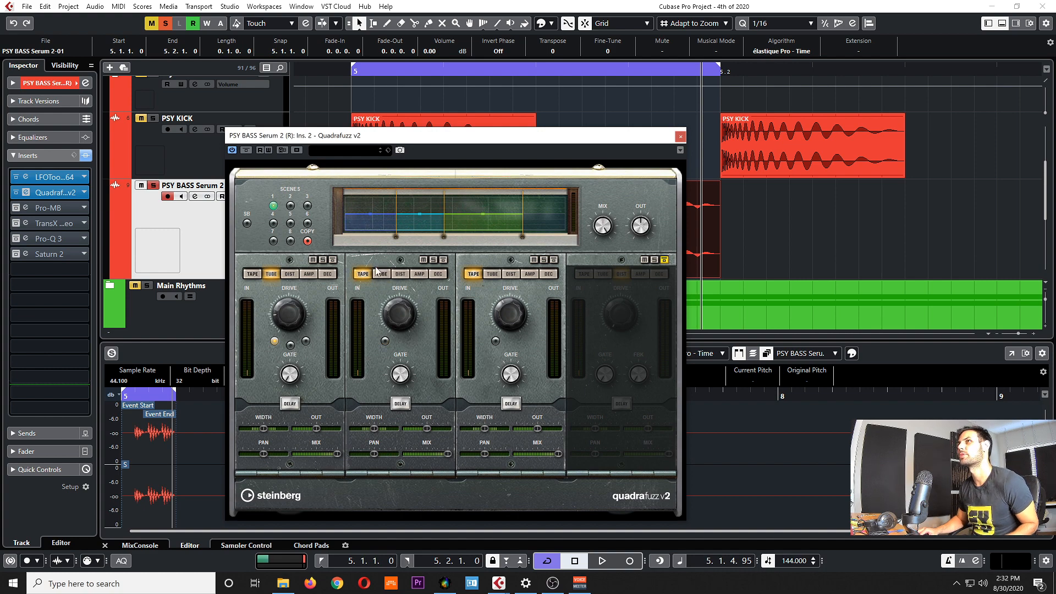
{"action": "left_click", "coordinate": [381, 275]}
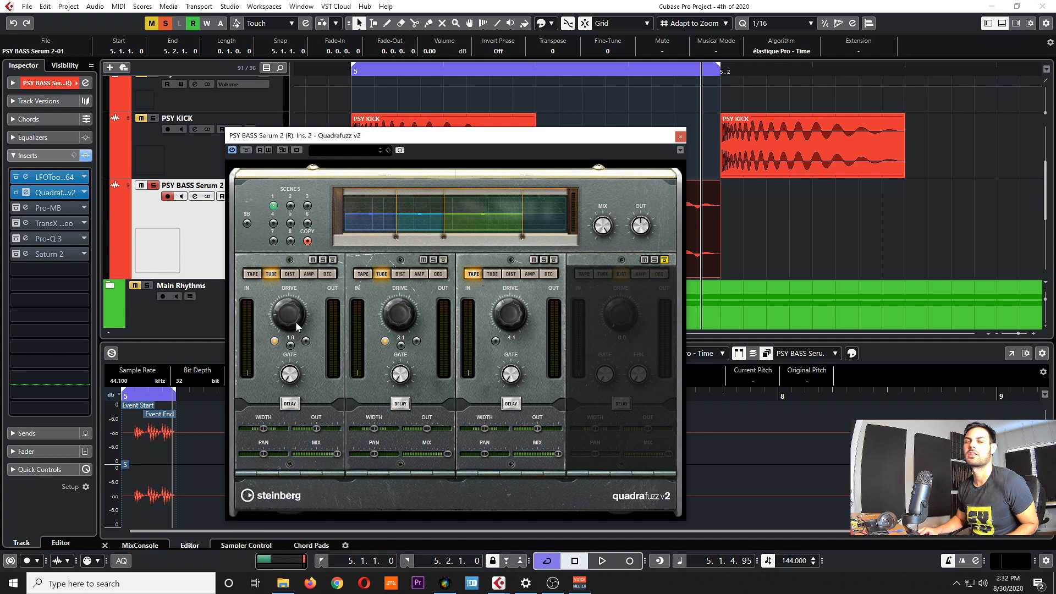
{"action": "left_click", "coordinate": [682, 137]}
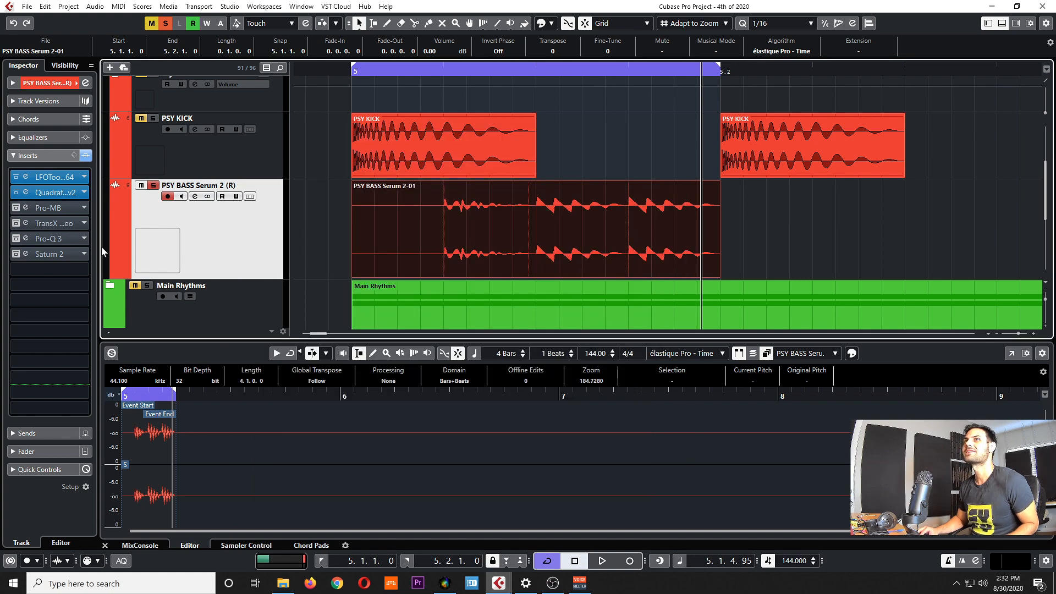
Open Pro-MB in the third insert slot and slightly lower the start of the low band's free side-chain range
{"action": "left_click", "coordinate": [34, 208]}
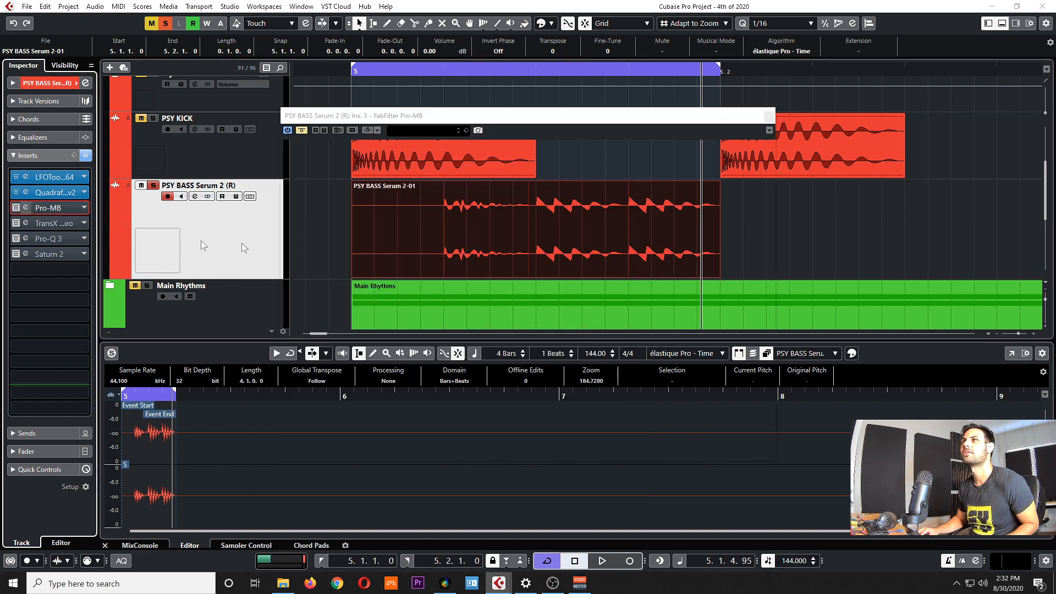
{"action": "left_click_drag", "start_coordinate": [589, 120], "coordinate": [430, 146]}
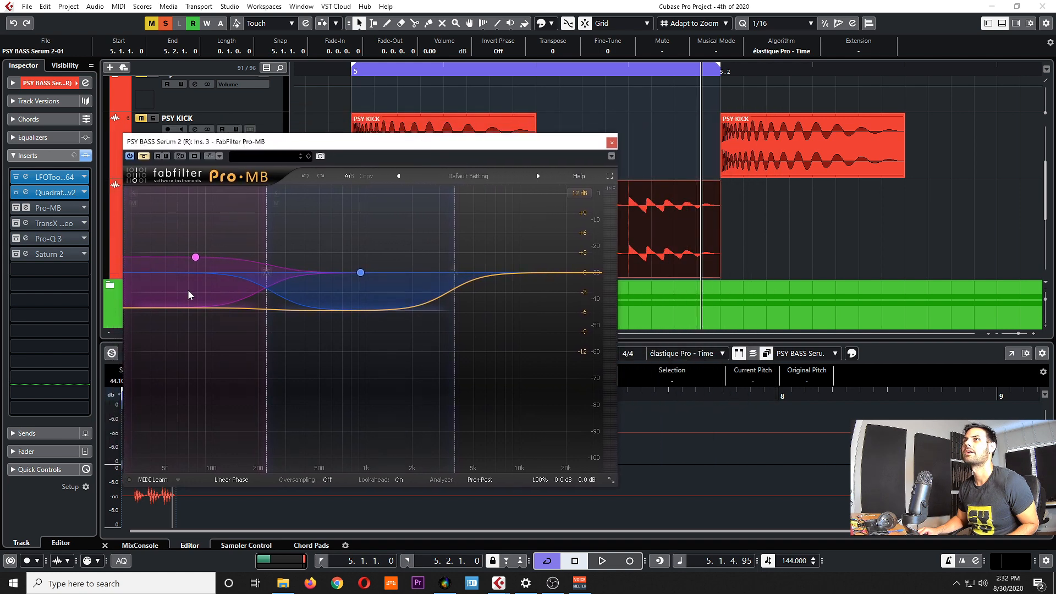
{"action": "left_click", "coordinate": [195, 258]}
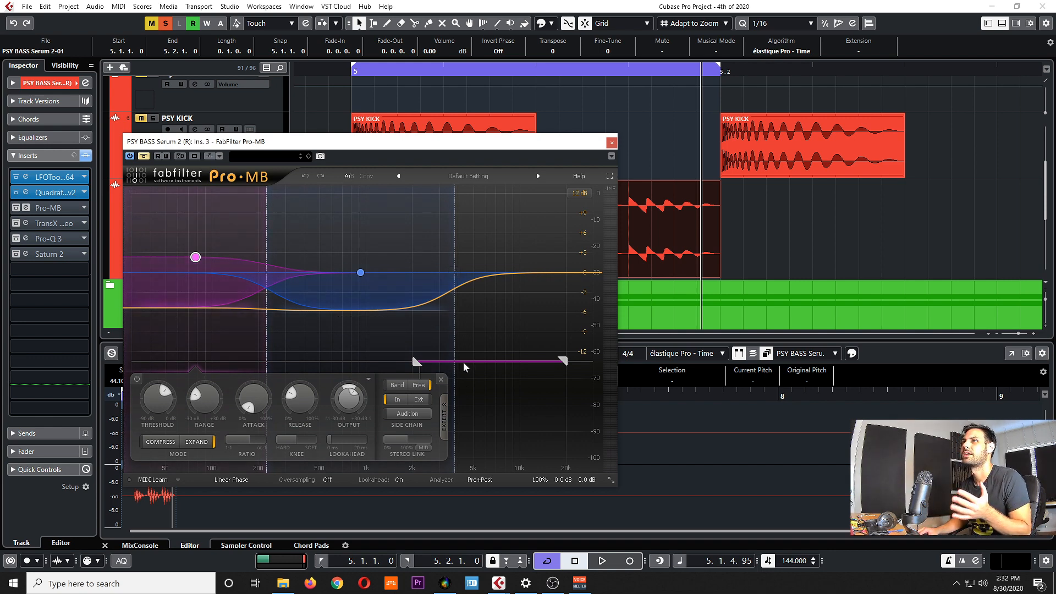
{"action": "left_click_drag", "start_coordinate": [414, 364], "coordinate": [411, 364]}
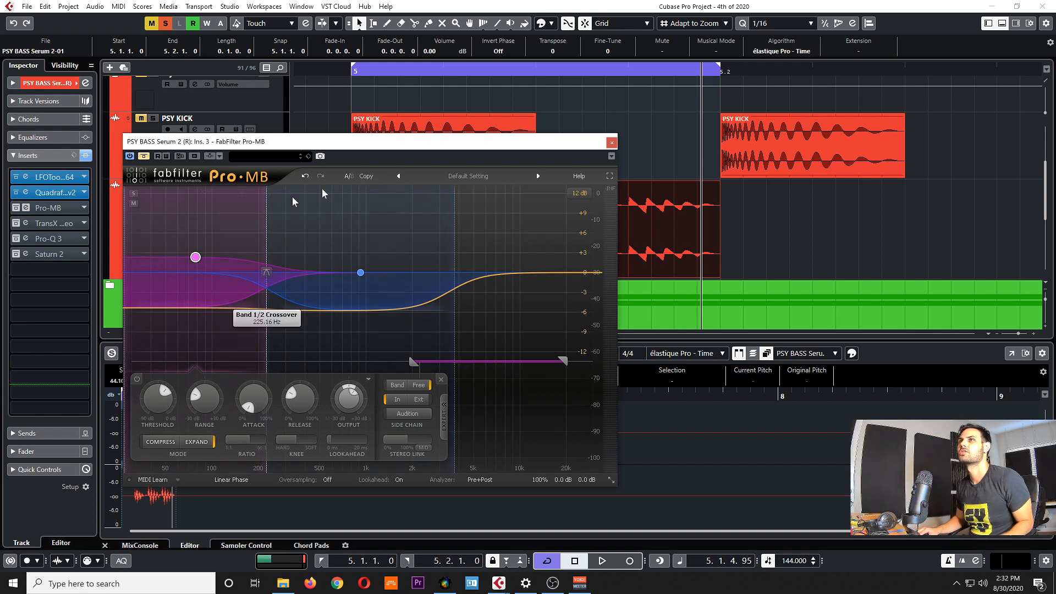
Play the loop and take Pro-MB out of bypass
{"action": "left_click_drag", "start_coordinate": [417, 145], "coordinate": [306, 230]}
{"action": "key", "text": "space"}
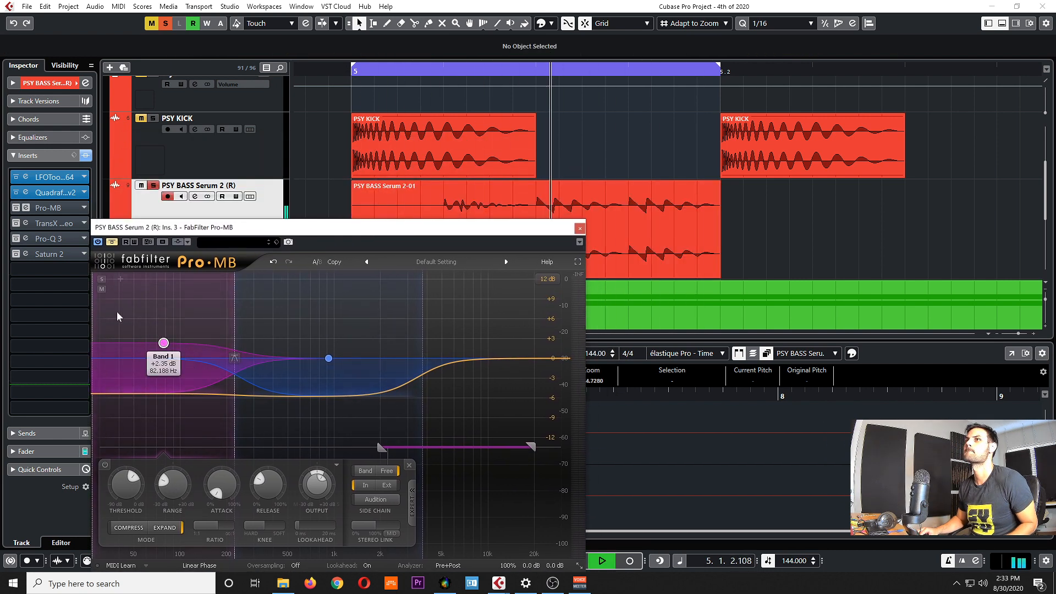
{"action": "left_click", "coordinate": [112, 242]}
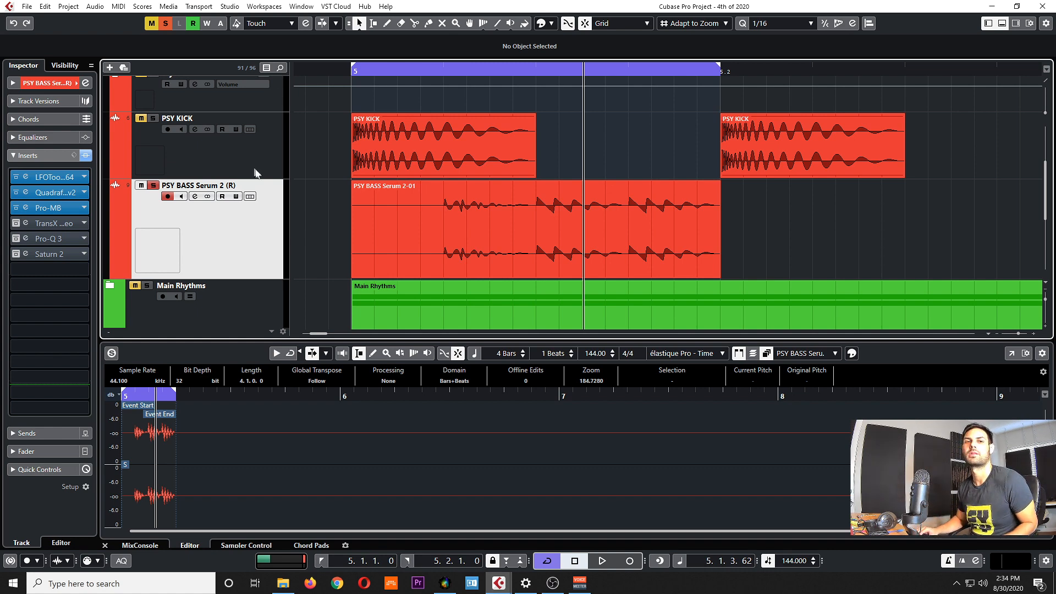
Open the TransX Multi editor from the fourth insert slot and place its window over the track area
{"action": "left_click", "coordinate": [16, 224]}
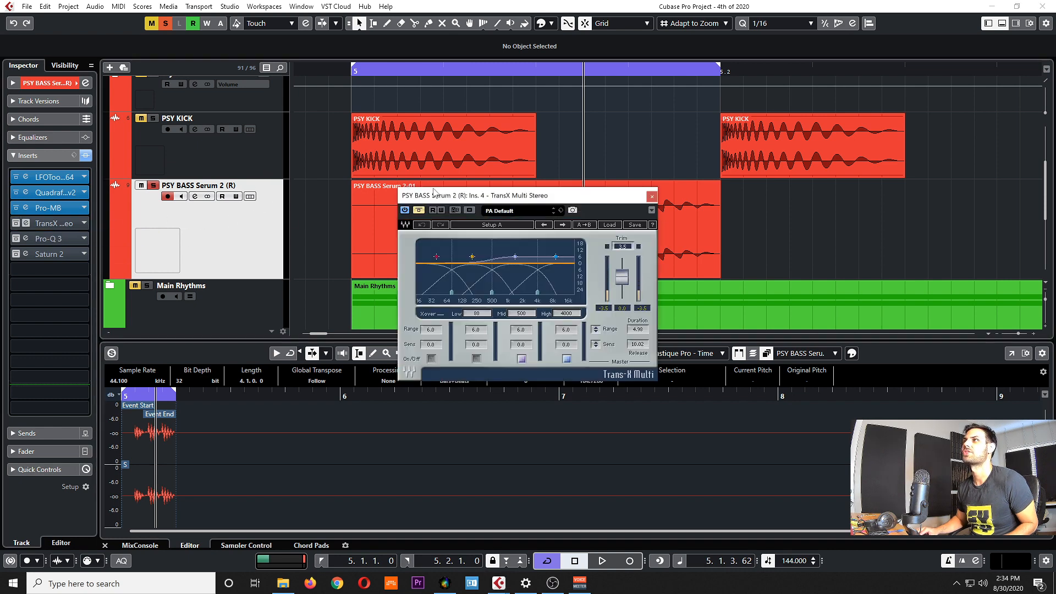
{"action": "left_click_drag", "start_coordinate": [525, 196], "coordinate": [337, 230]}
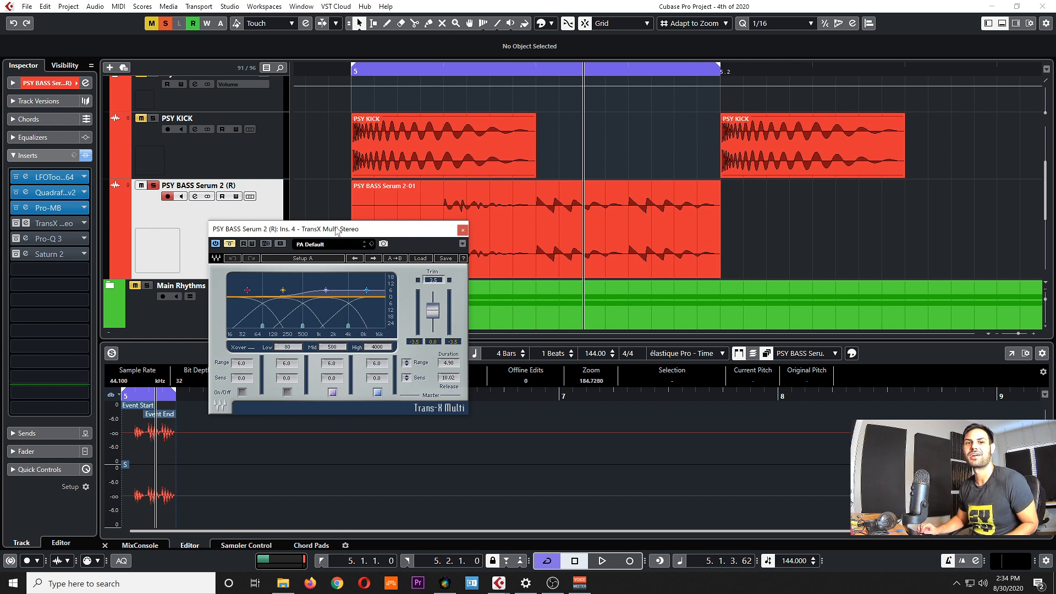
{"action": "left_click_drag", "start_coordinate": [336, 230], "coordinate": [345, 219]}
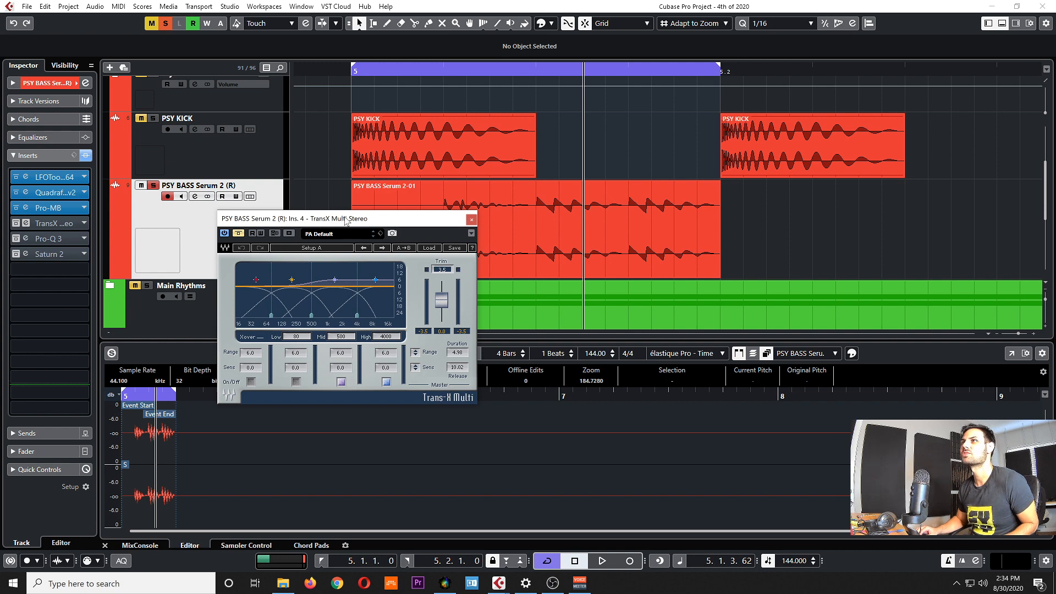
Try enabling TransX Multi's two lowest bands, and switch both off again
{"action": "left_click", "coordinate": [249, 383]}
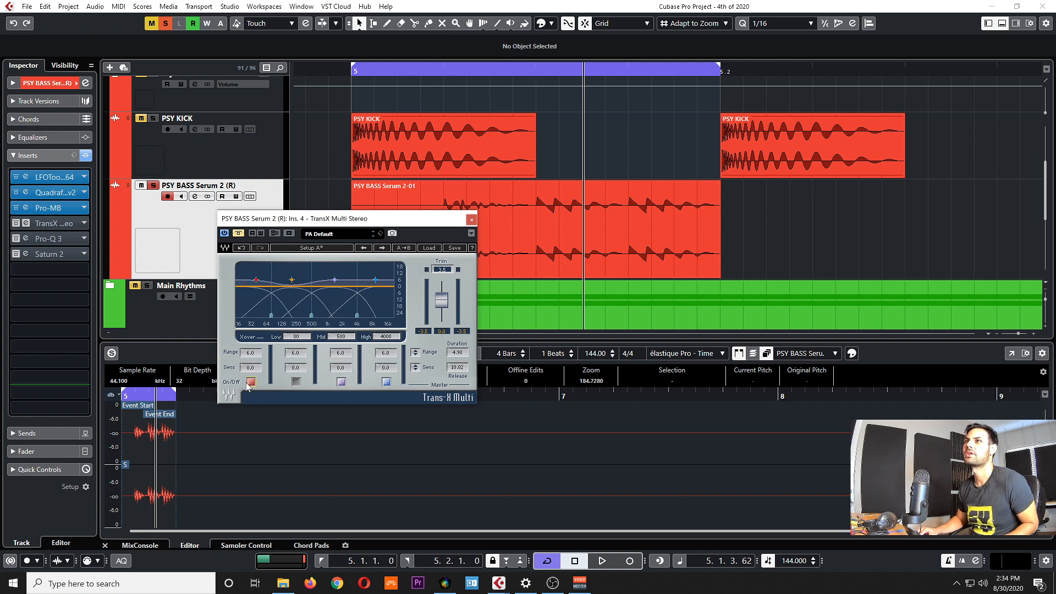
{"action": "left_click", "coordinate": [296, 382]}
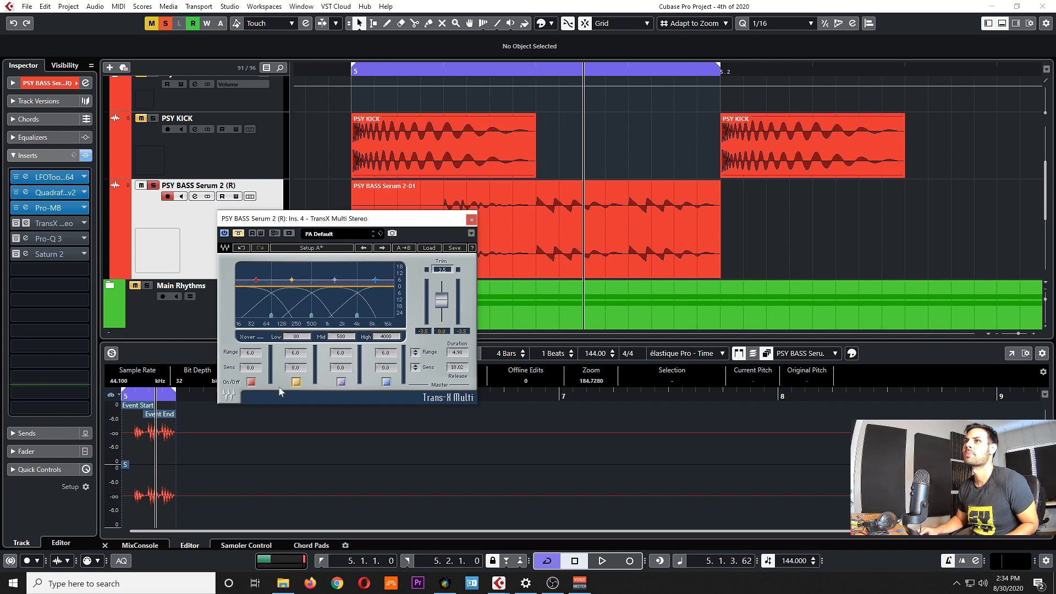
{"action": "left_click", "coordinate": [251, 383]}
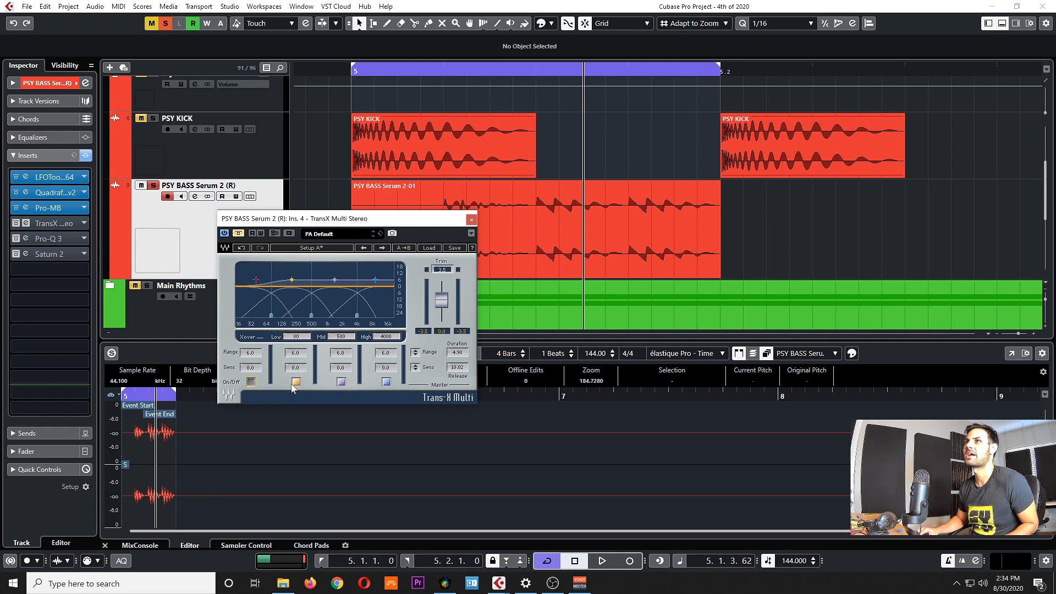
{"action": "left_click", "coordinate": [293, 383]}
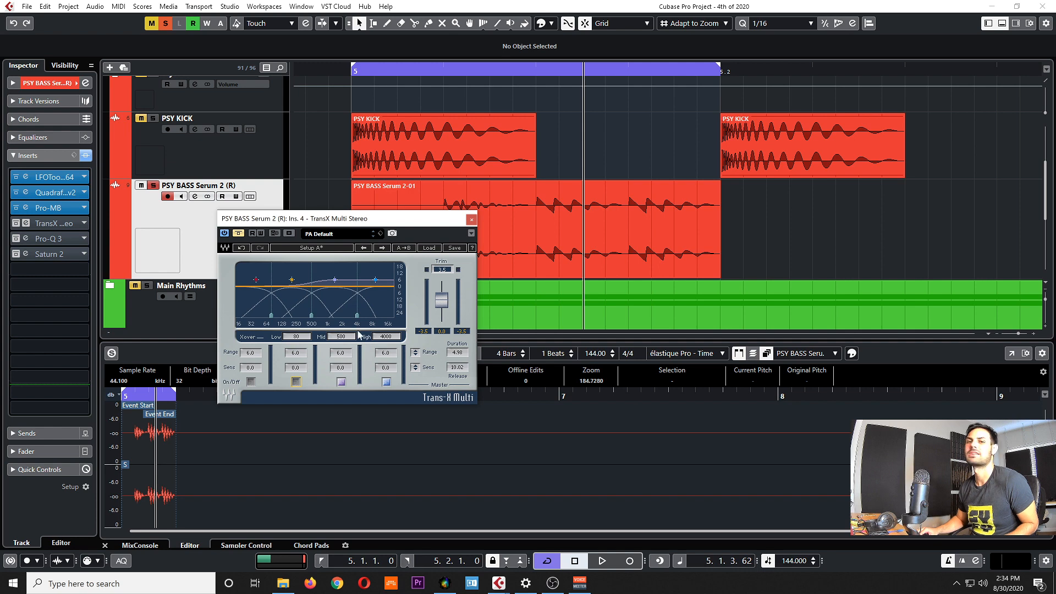
Play the loop with the TransX Multi editor moved aside and take the plug-in out of bypass
{"action": "key", "text": "space"}
{"action": "left_click_drag", "start_coordinate": [414, 222], "coordinate": [303, 232]}
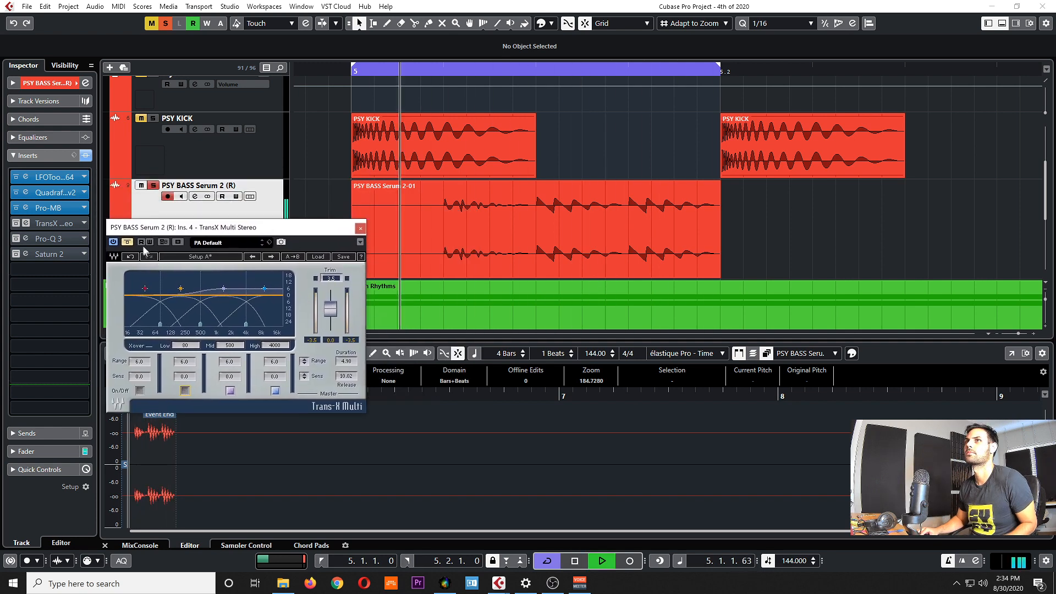
{"action": "left_click", "coordinate": [127, 242]}
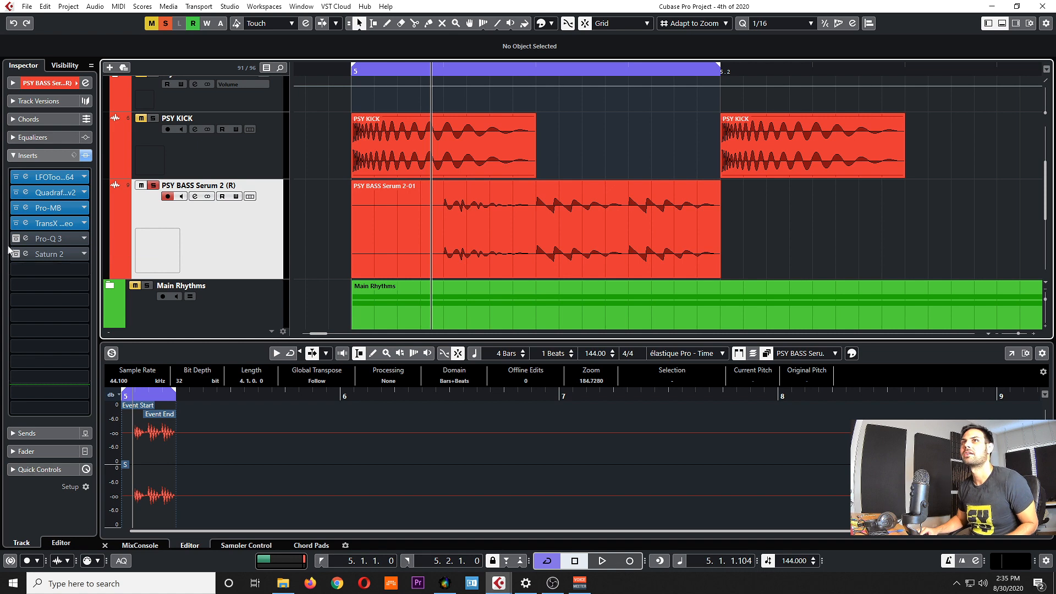
Open Pro-Q 3 in the fifth insert slot and examine the settings of its low cut and three bell bands
{"action": "left_click", "coordinate": [25, 241]}
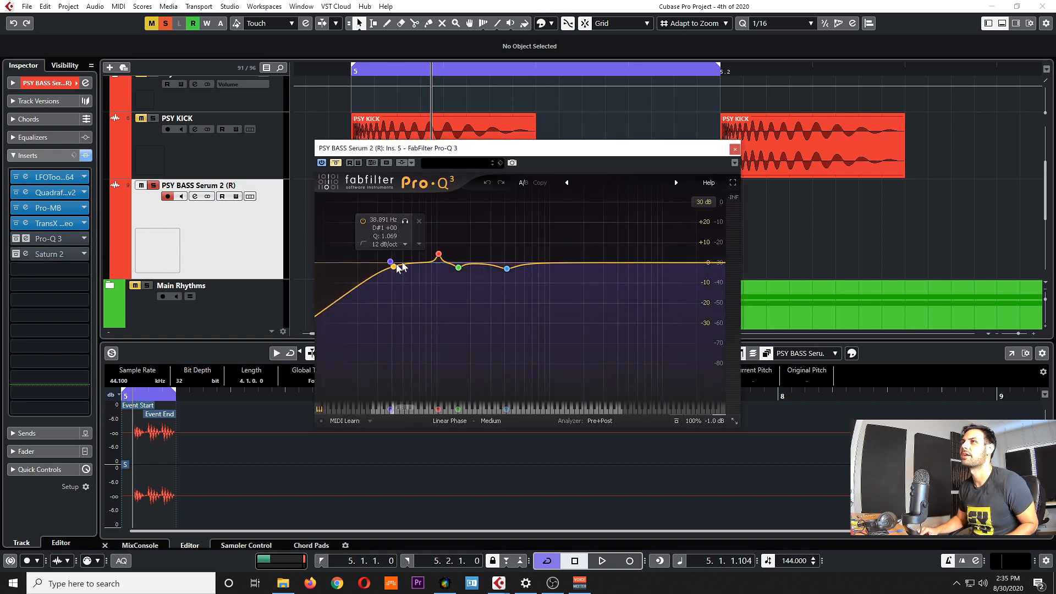
{"action": "left_click", "coordinate": [396, 265]}
{"action": "left_click", "coordinate": [438, 255]}
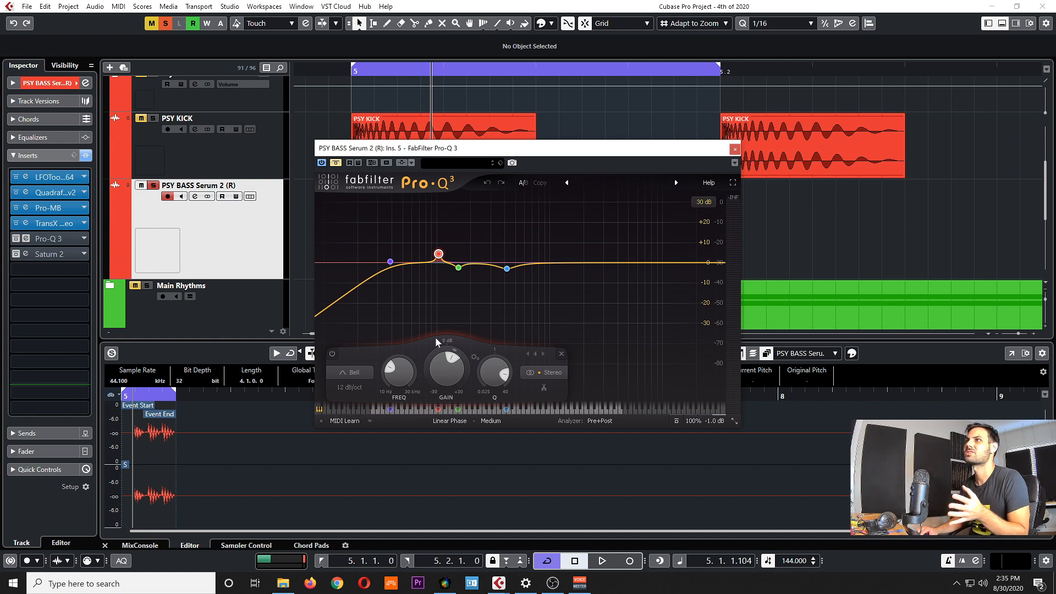
{"action": "left_click", "coordinate": [458, 268]}
{"action": "left_click", "coordinate": [503, 269]}
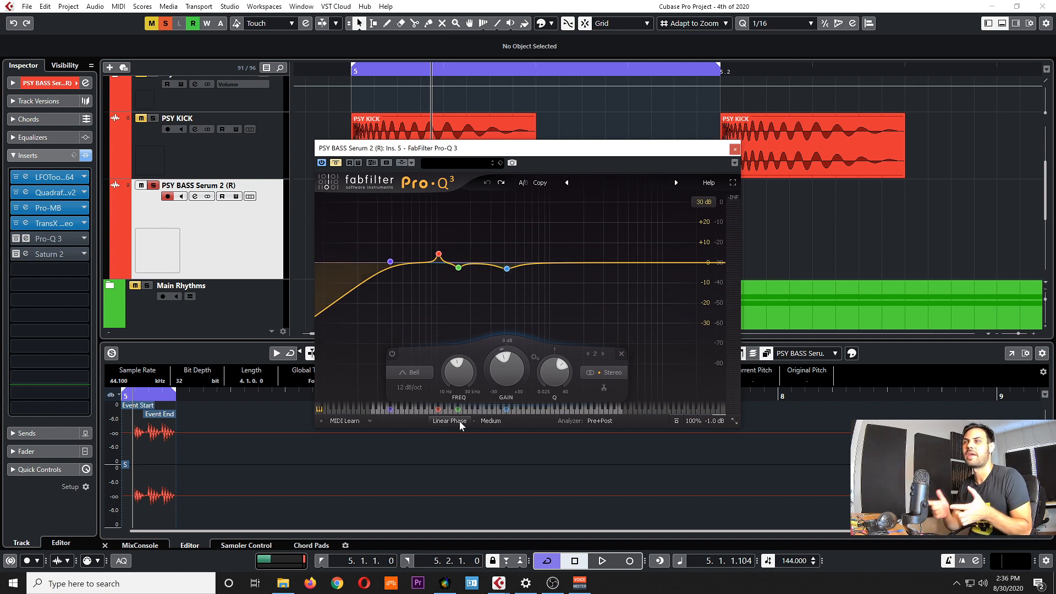
Compare the bass with Pro-Q 3 bypassed and active during loop playback, leaving the EQ active
{"action": "left_click_drag", "start_coordinate": [538, 147], "coordinate": [320, 236]}
{"action": "key", "text": "space"}
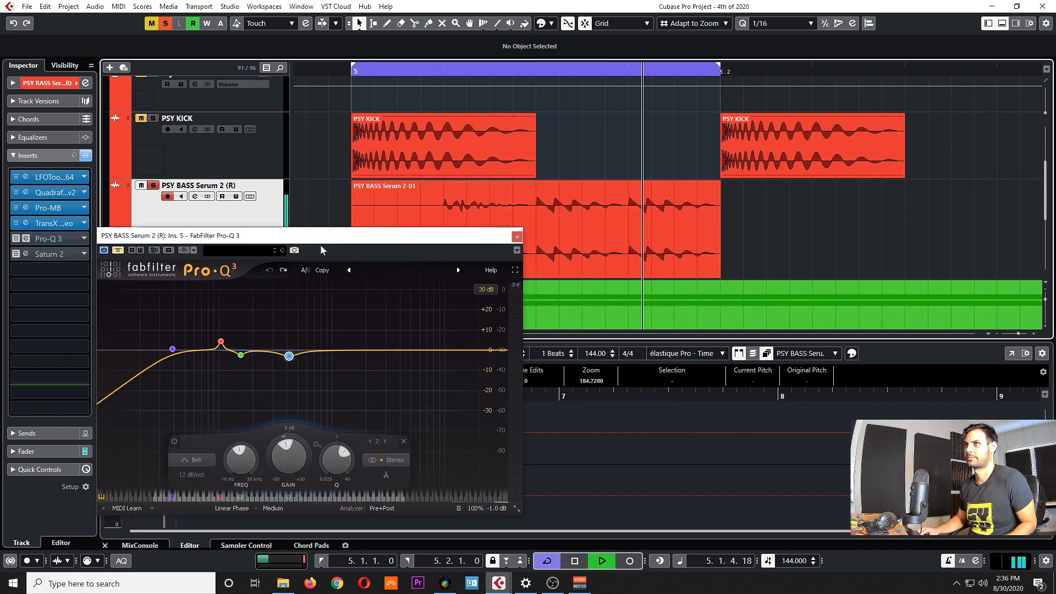
{"action": "left_click", "coordinate": [116, 250]}
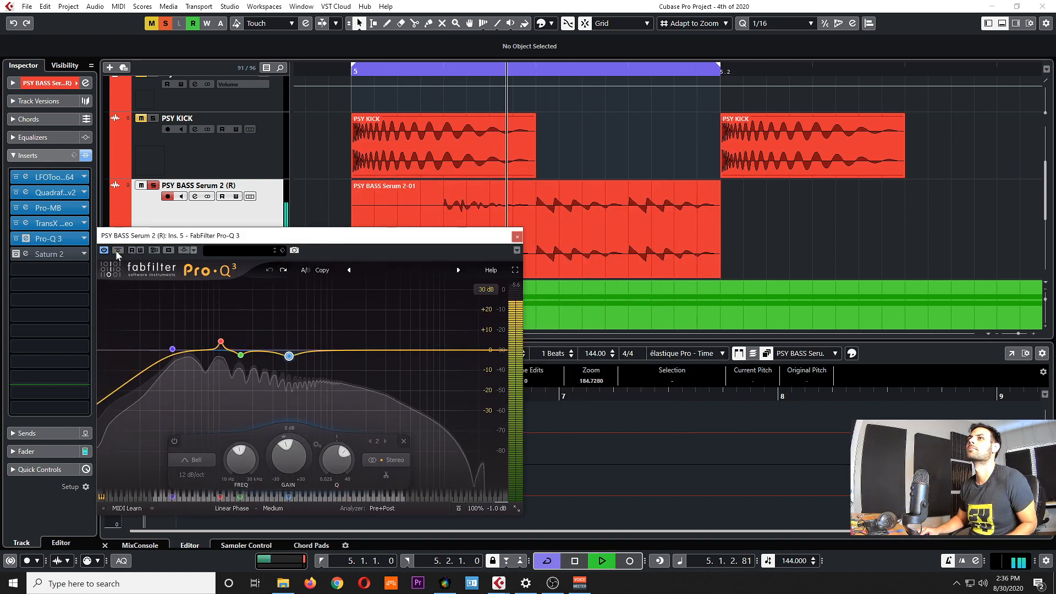
{"action": "mouse_move", "coordinate": [307, 381]}
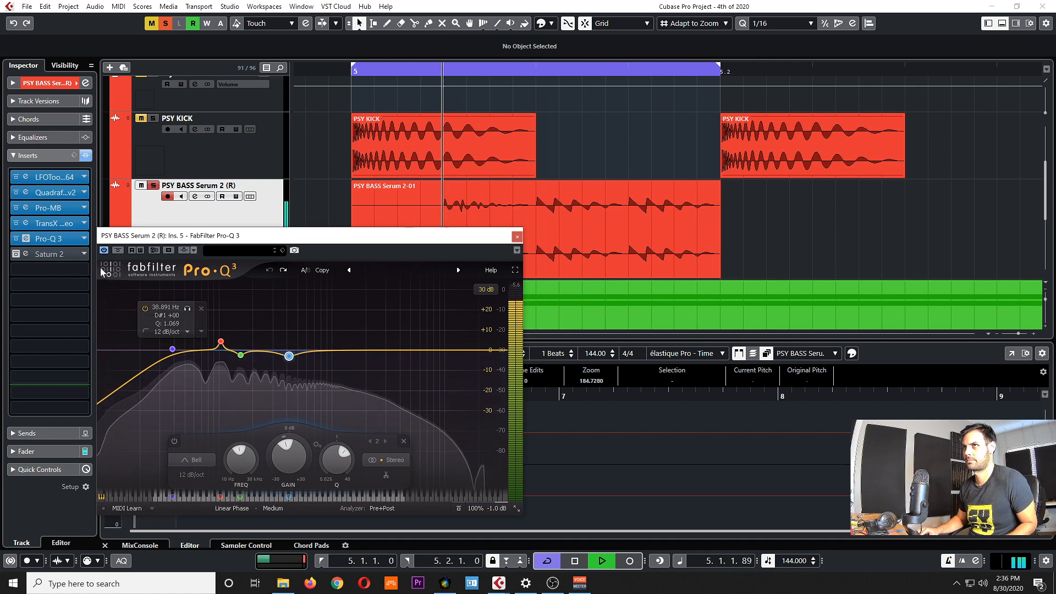
{"action": "left_click", "coordinate": [118, 250]}
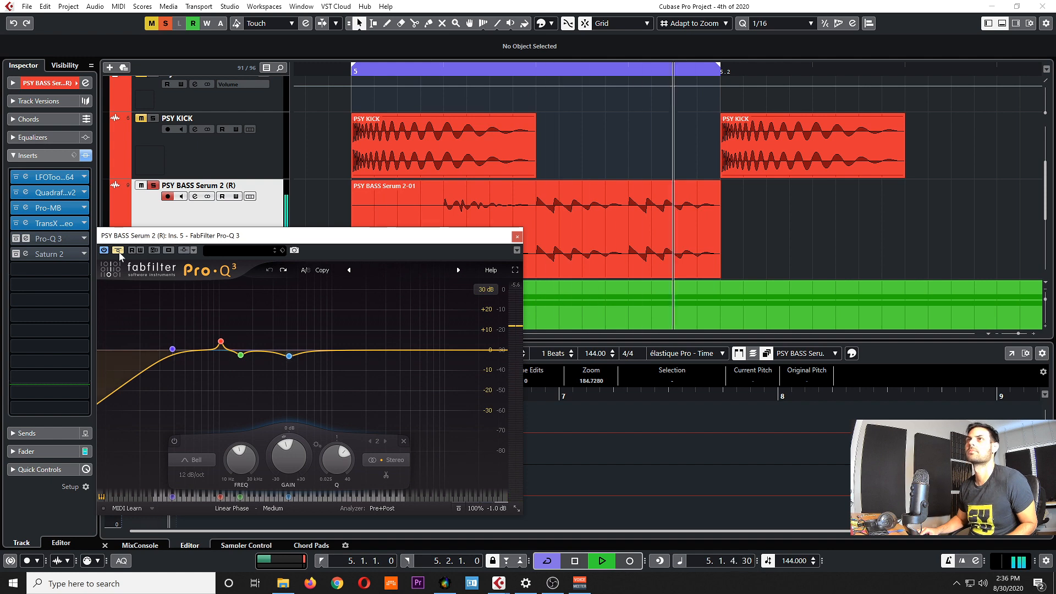
{"action": "left_click", "coordinate": [118, 251]}
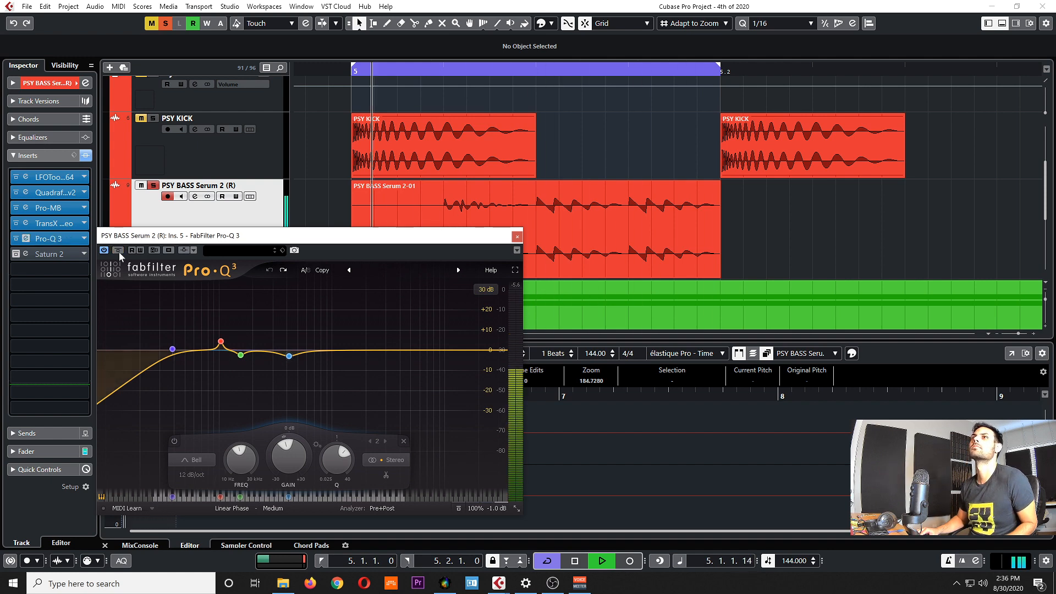
Set Pro-Q 3's low cut to 18 dB/oct, raise the green and blue bells to about 0 dB and close the editor
{"action": "left_click", "coordinate": [240, 355]}
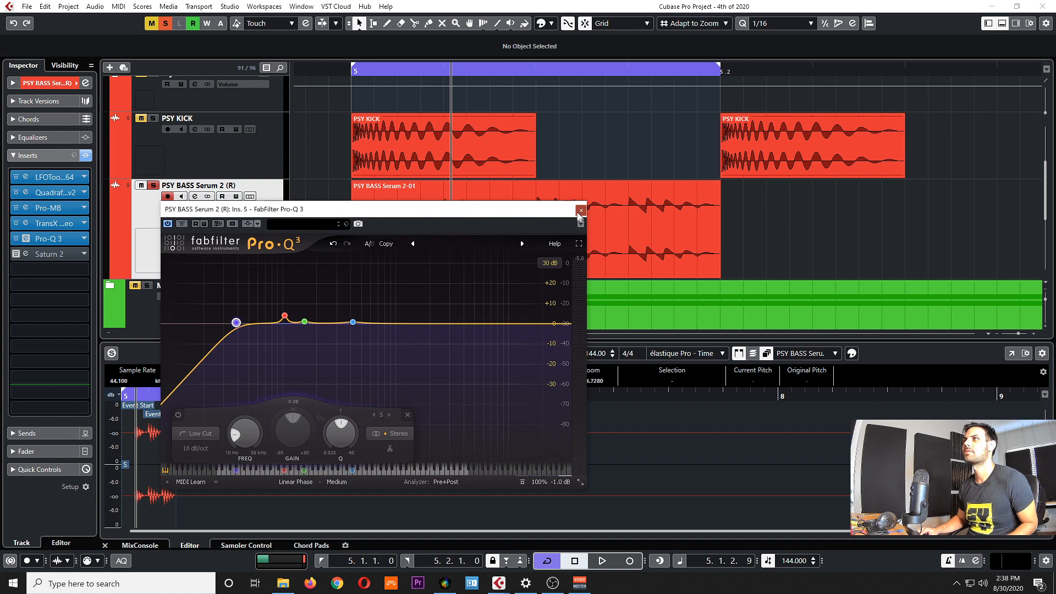
{"action": "left_click", "coordinate": [581, 210]}
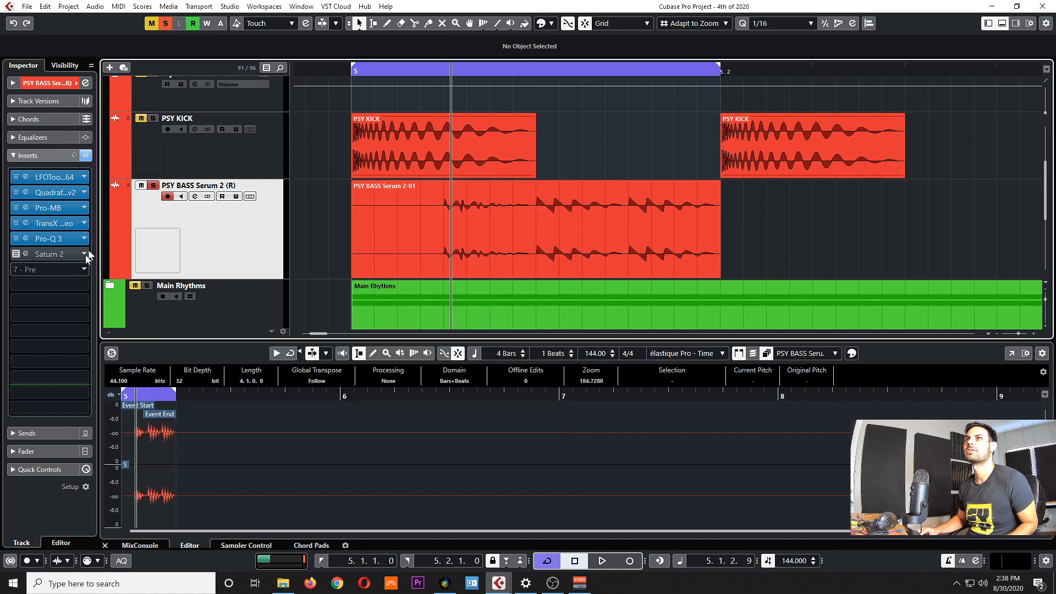
Open Saturn 2 in the sixth insert slot, turn band 1's Drive all the way down and disable that band
{"action": "left_click", "coordinate": [27, 254]}
{"action": "left_click_drag", "start_coordinate": [548, 155], "coordinate": [386, 227]}
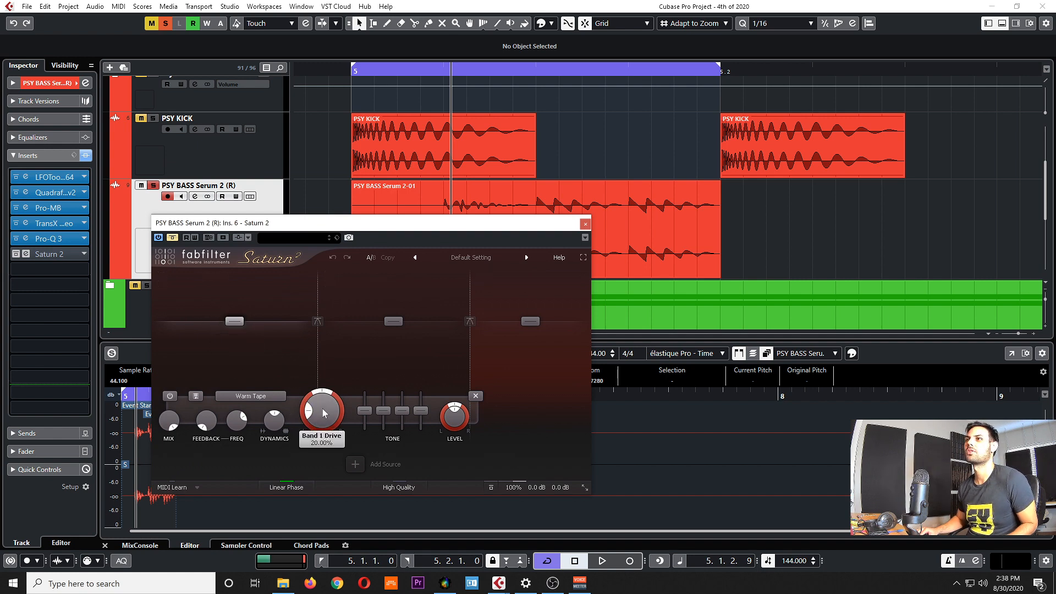
{"action": "left_click_drag", "start_coordinate": [323, 408], "coordinate": [323, 435]}
{"action": "left_click", "coordinate": [166, 398]}
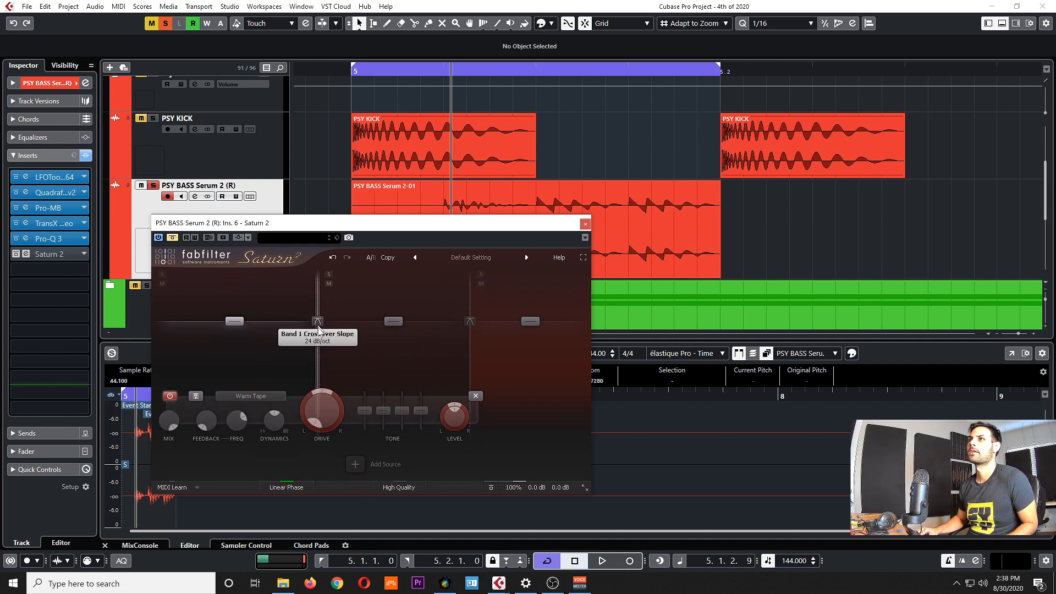
Set Saturn 2's Band 1 crossover frequency to the note G#3
{"action": "double_click", "coordinate": [316, 349]}
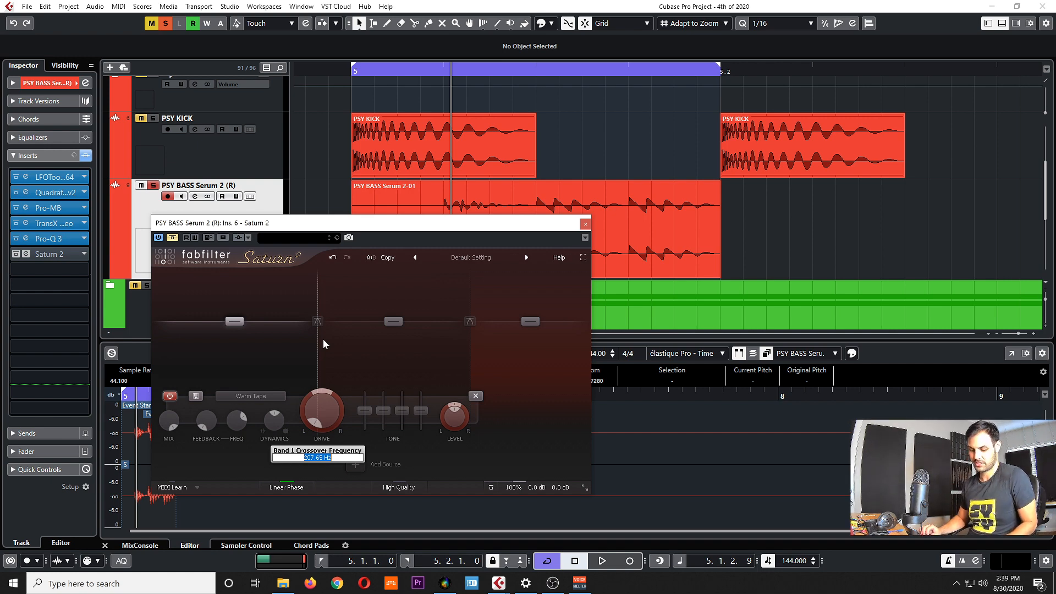
{"action": "type", "text": "9"}
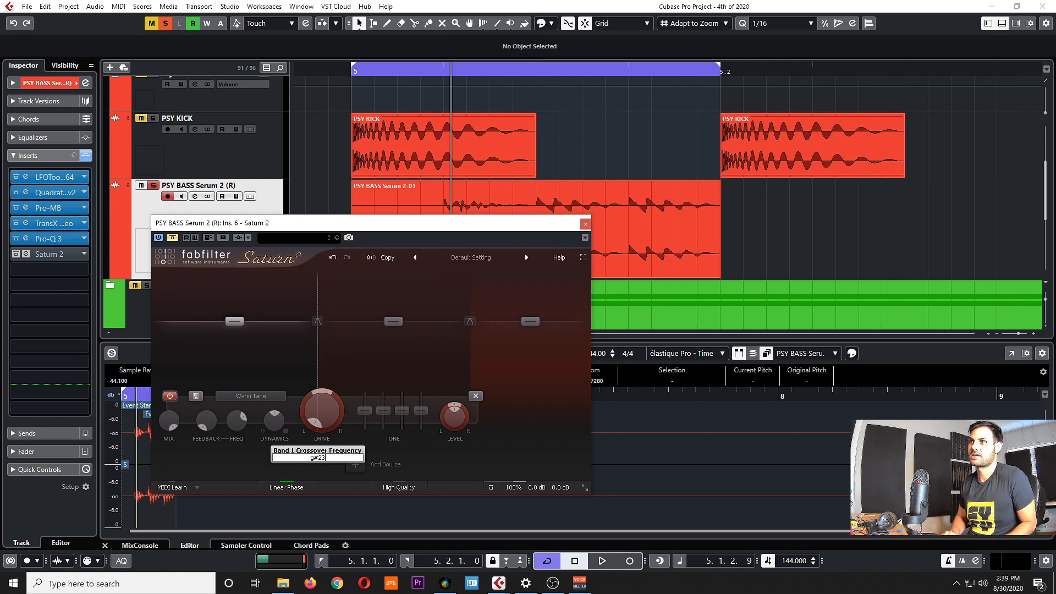
{"action": "type", "text": "#3"}
{"action": "key", "text": "Return"}
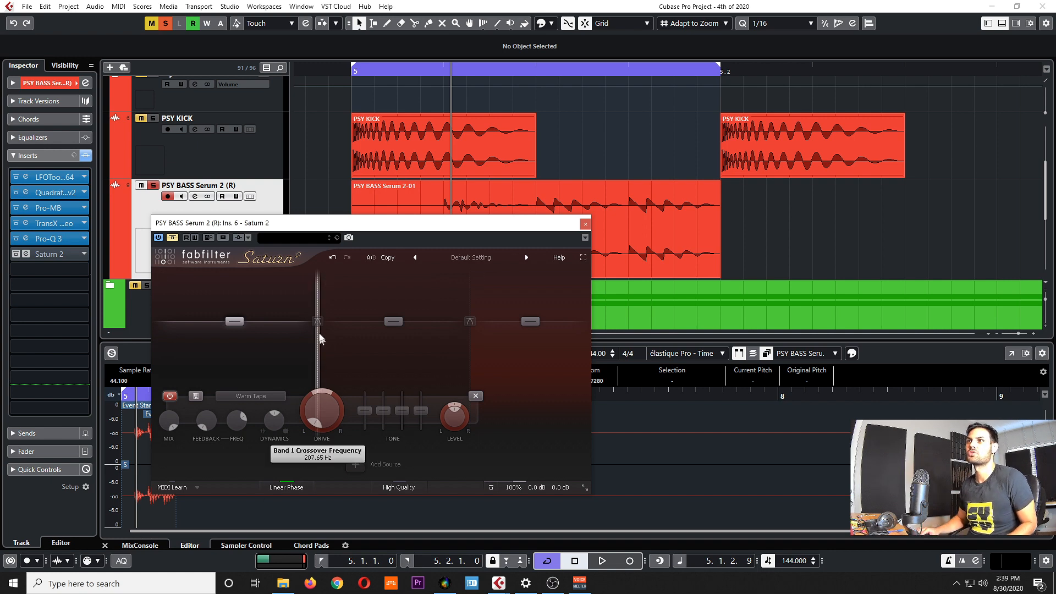
Set Saturn 2's Band 2 crossover frequency to the note G#7
{"action": "mouse_move", "coordinate": [473, 332]}
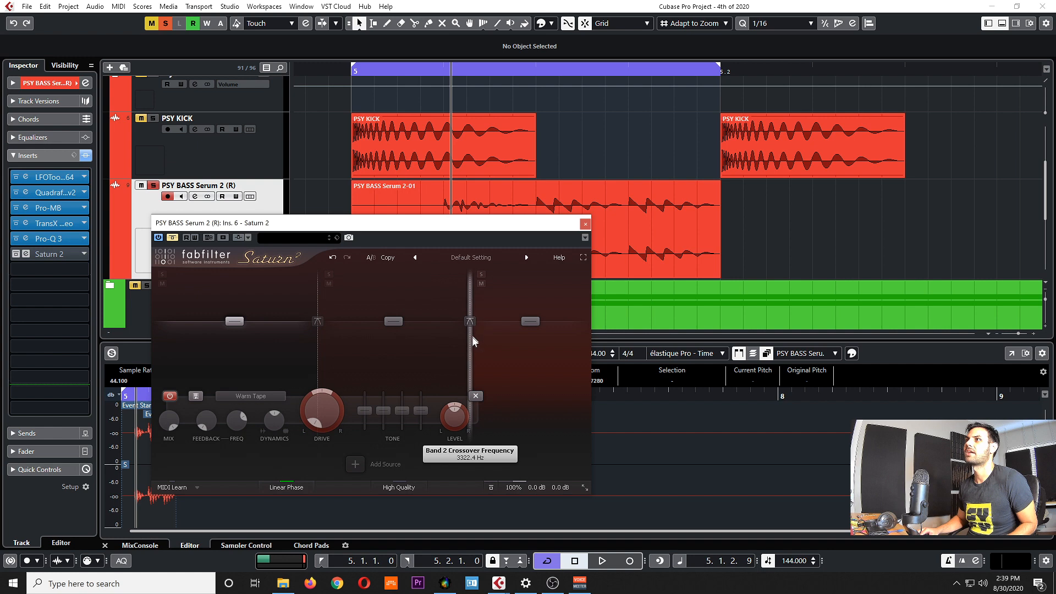
{"action": "double_click", "coordinate": [473, 341]}
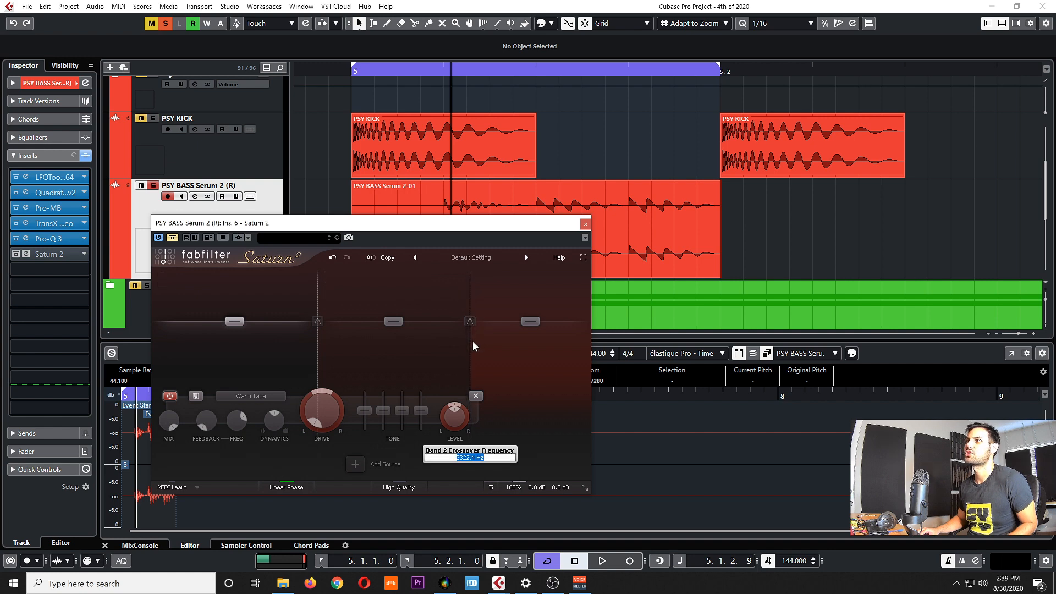
{"action": "type", "text": "g#7"}
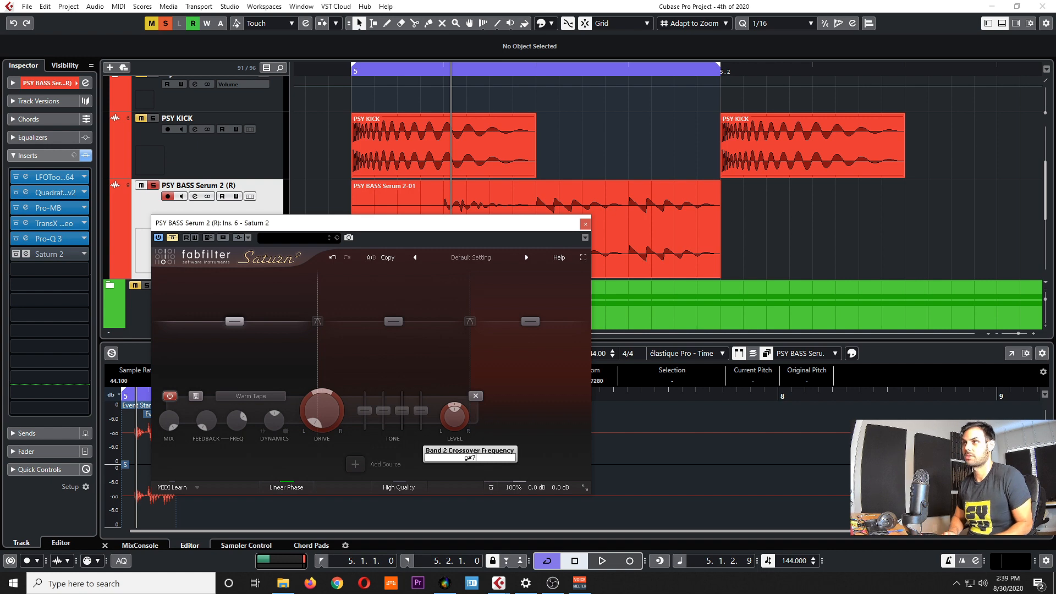
{"action": "key", "text": "Return"}
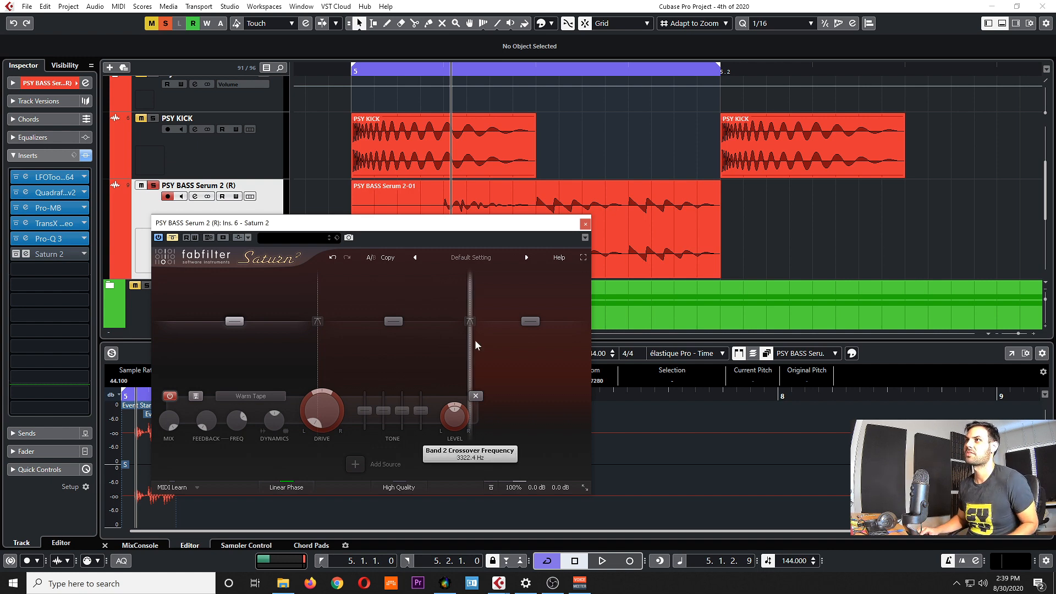
Try the note G#8 for Saturn 2's Band 2 crossover frequency and reopen the value for editing
{"action": "double_click", "coordinate": [467, 342]}
{"action": "type", "text": "g"}
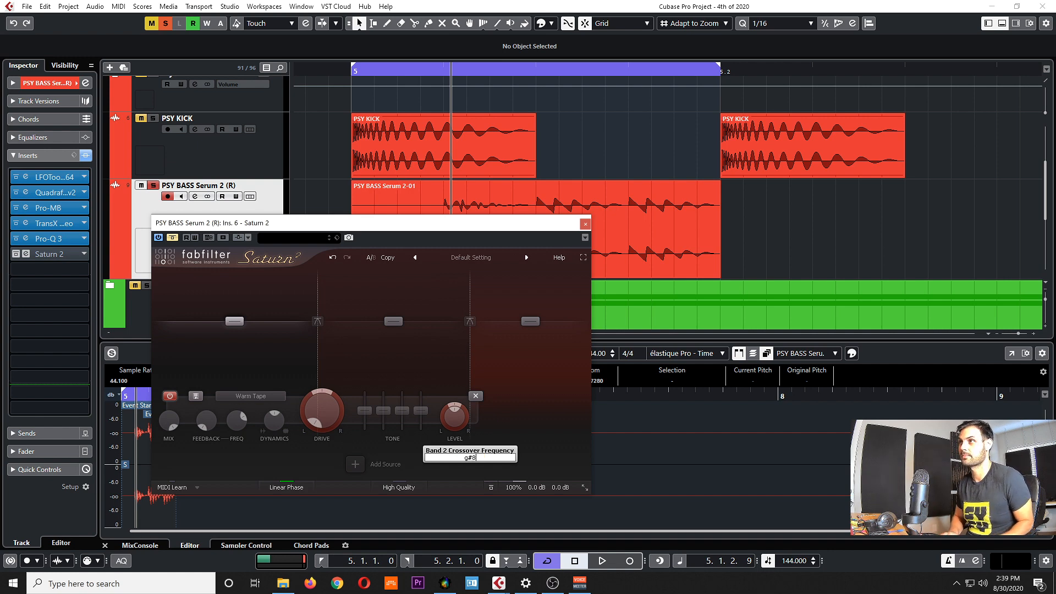
{"action": "type", "text": "#8"}
{"action": "key", "text": "Return"}
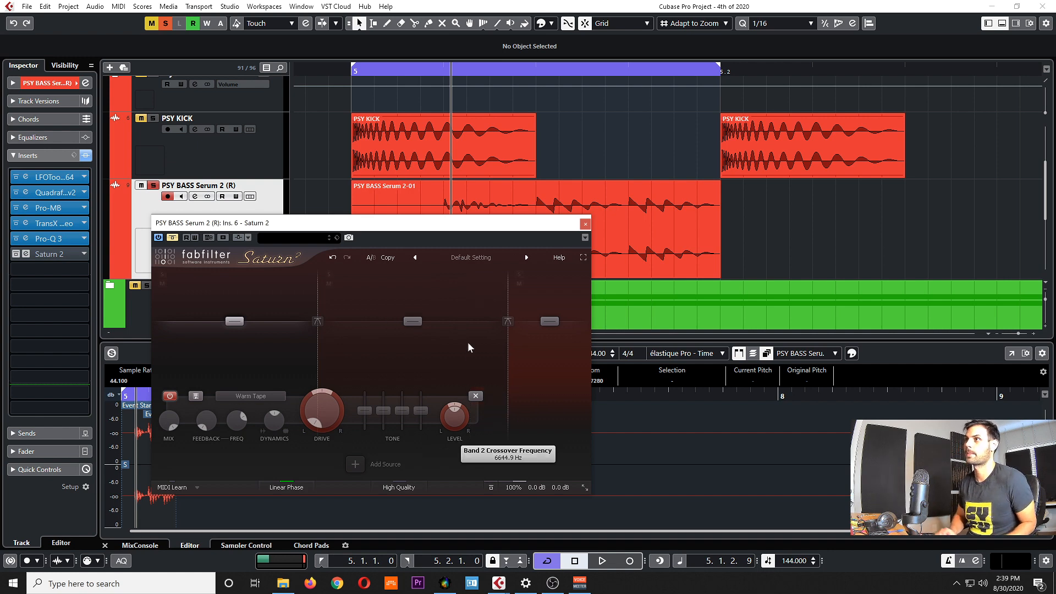
{"action": "double_click", "coordinate": [508, 338]}
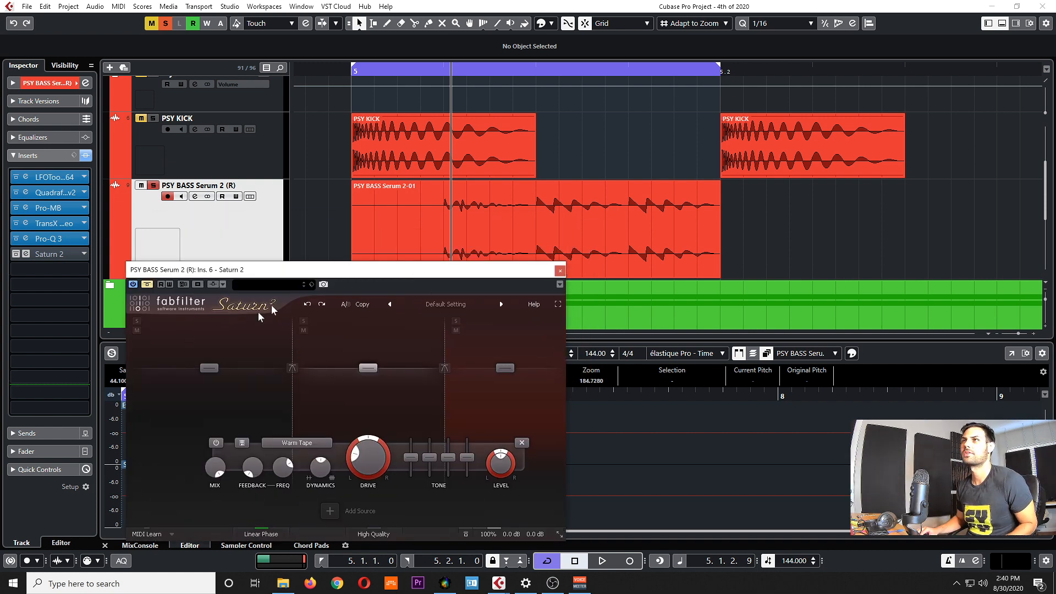
Compare the bass with Saturn 2 bypassed and active during loop playback, leaving Saturn 2 active
{"action": "key", "text": "space"}
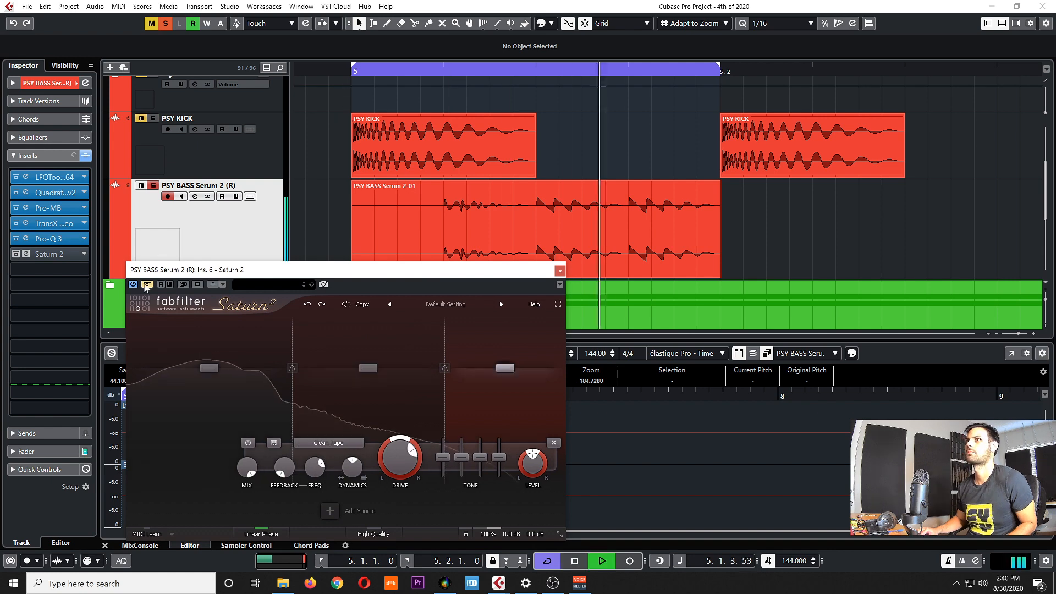
{"action": "left_click", "coordinate": [147, 285]}
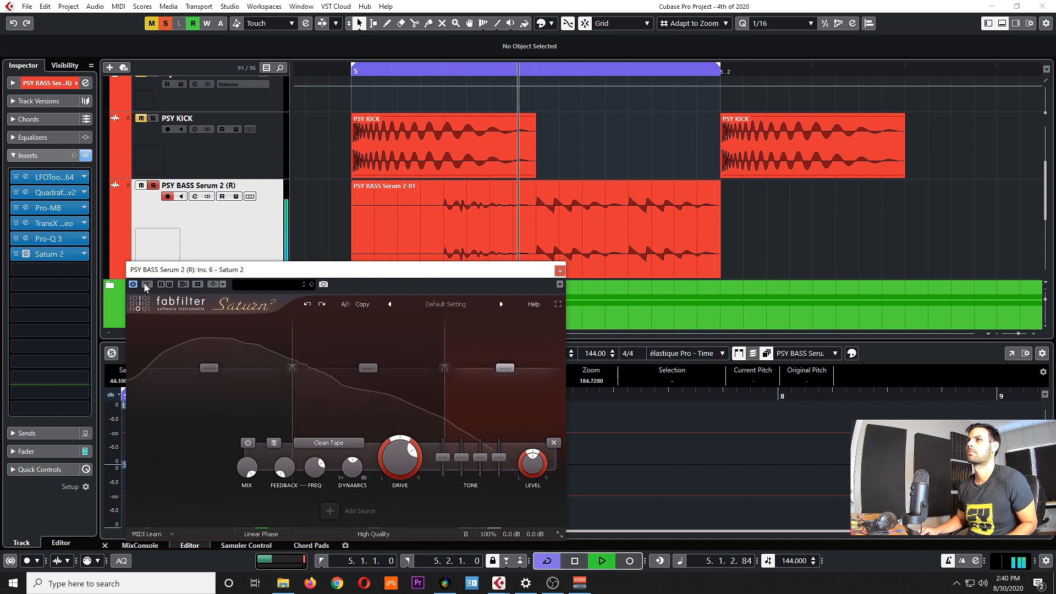
{"action": "left_click", "coordinate": [146, 285]}
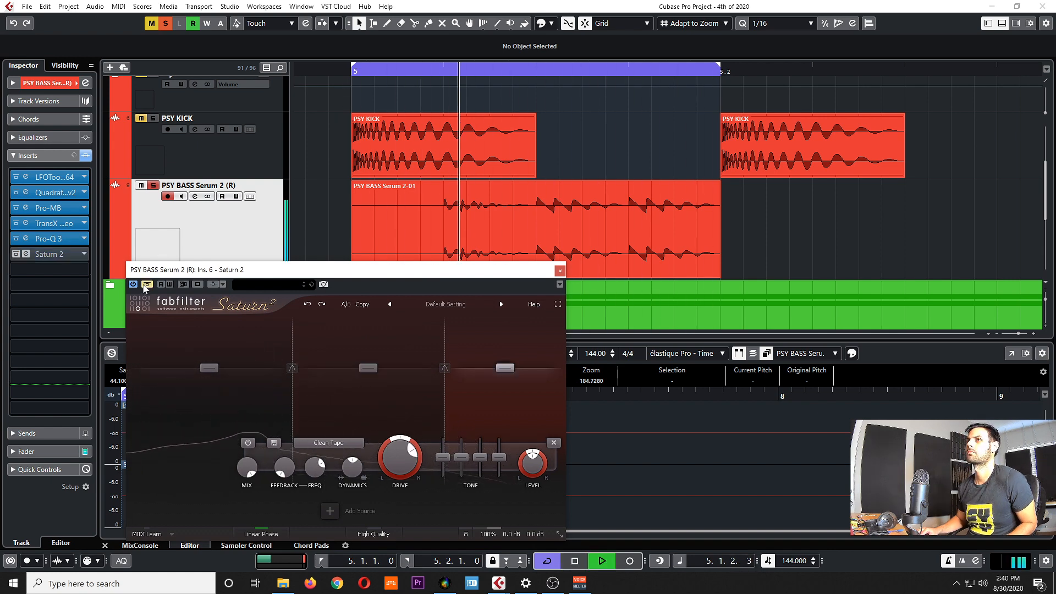
{"action": "left_click", "coordinate": [146, 285]}
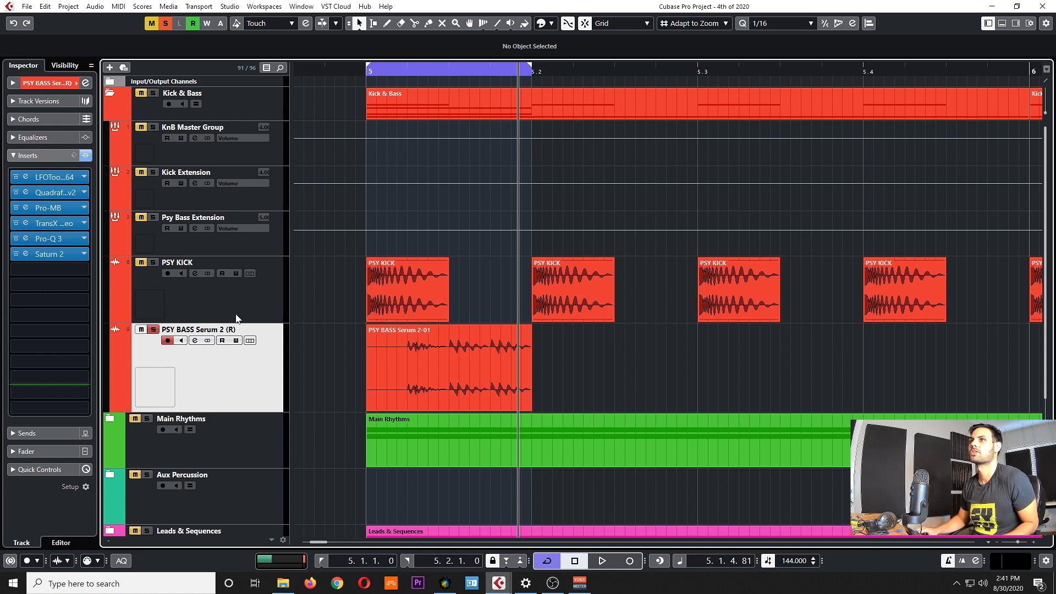
Route the output of the PSY BASS Serum 2 (R) track to the Psy Bass Extension group and close the channel settings
{"action": "left_click", "coordinate": [193, 246]}
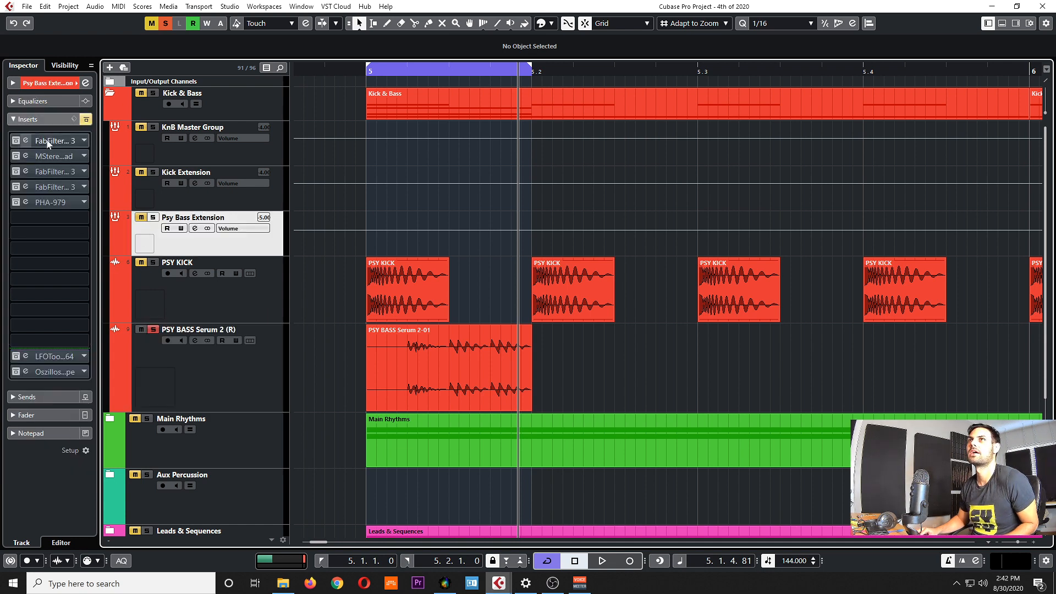
{"action": "left_click", "coordinate": [237, 371]}
{"action": "left_click", "coordinate": [195, 340]}
{"action": "left_click_drag", "start_coordinate": [783, 295], "coordinate": [666, 215]}
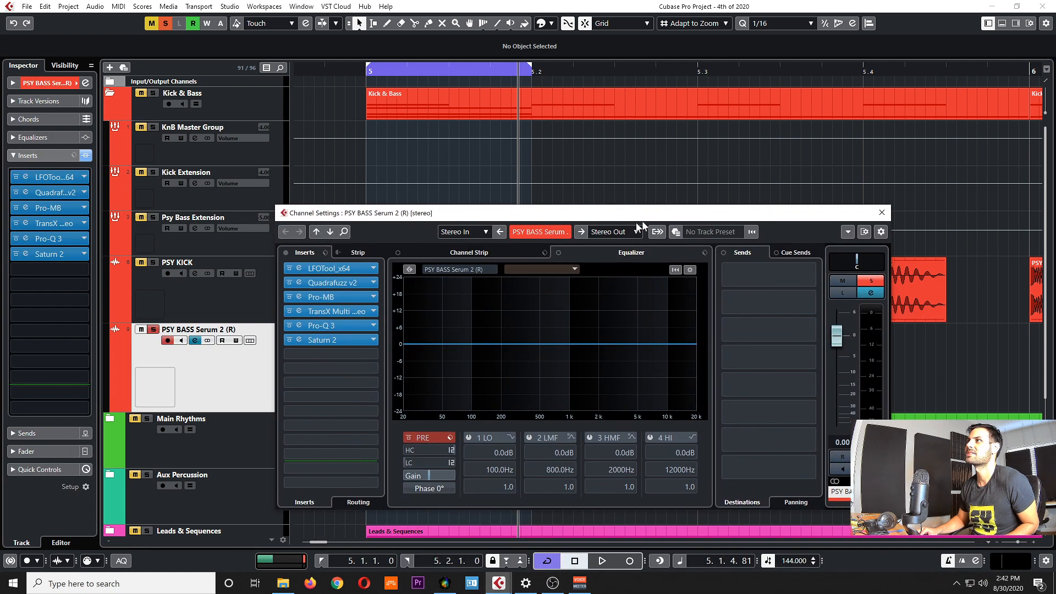
{"action": "left_click", "coordinate": [627, 231]}
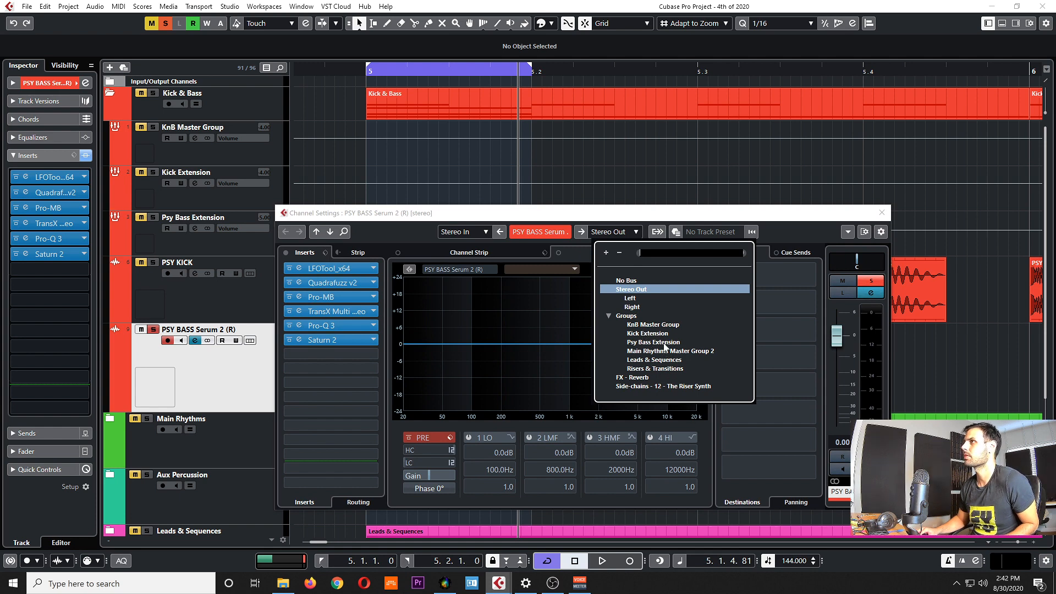
{"action": "left_click", "coordinate": [665, 342]}
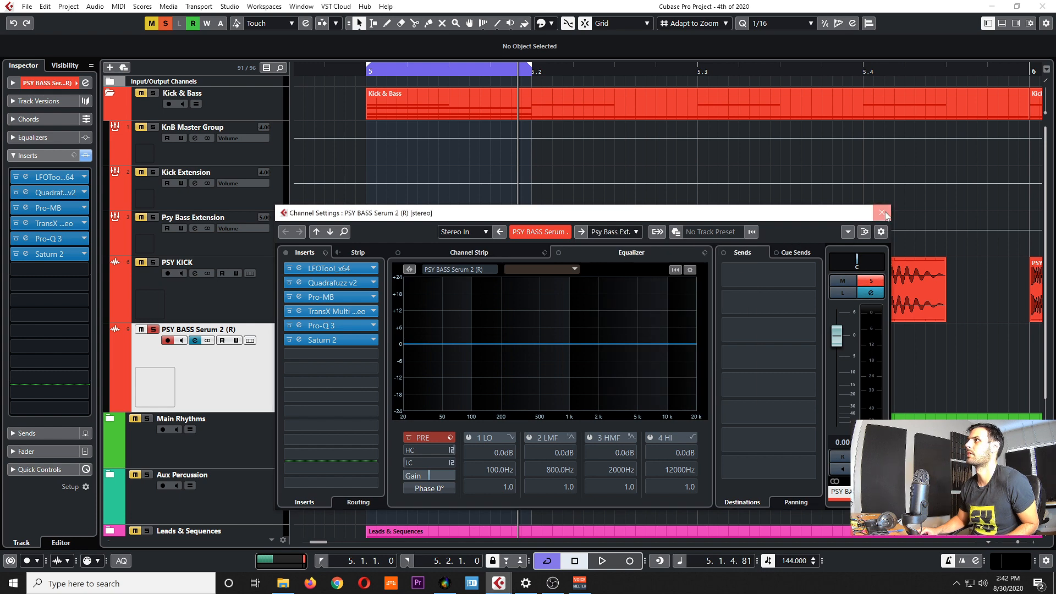
{"action": "left_click", "coordinate": [881, 212]}
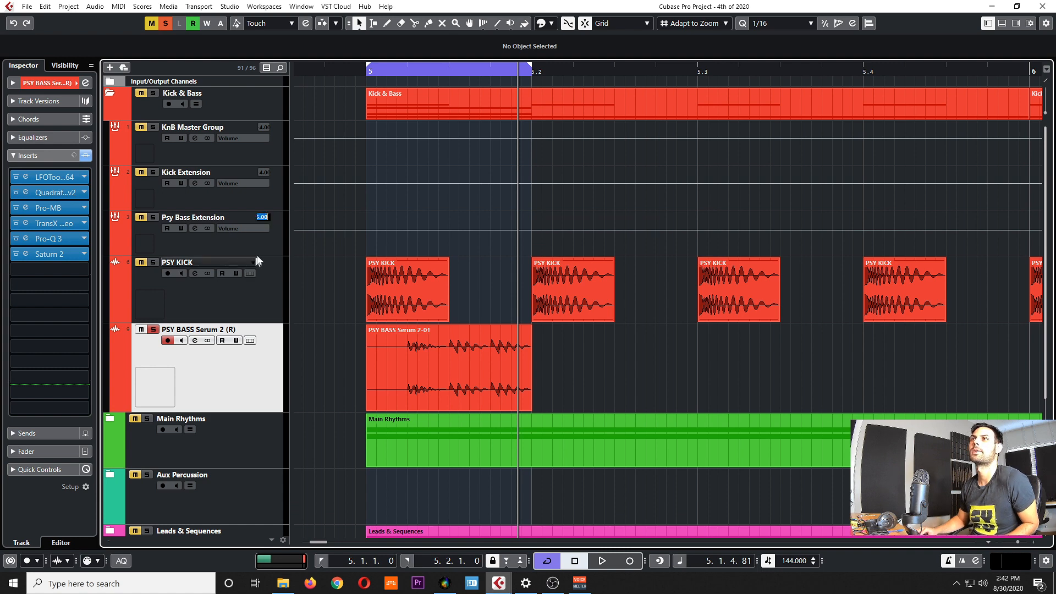
Activate Oszillos Mega Scope on the Psy Bass Extension group and open it to view the waveform during playback
{"action": "left_click", "coordinate": [231, 245]}
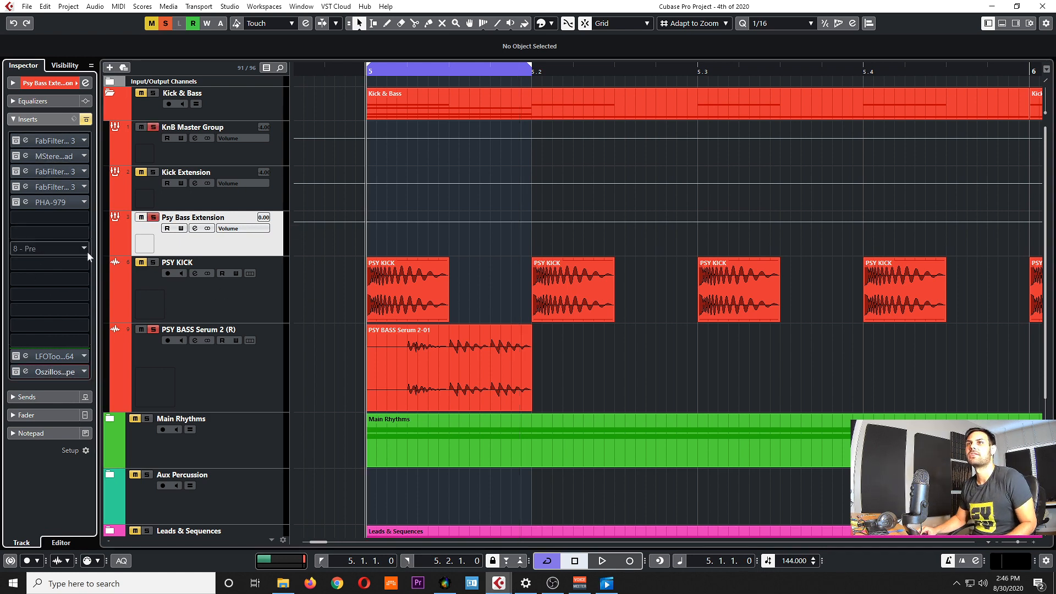
{"action": "left_click", "coordinate": [16, 372]}
{"action": "left_click", "coordinate": [25, 372]}
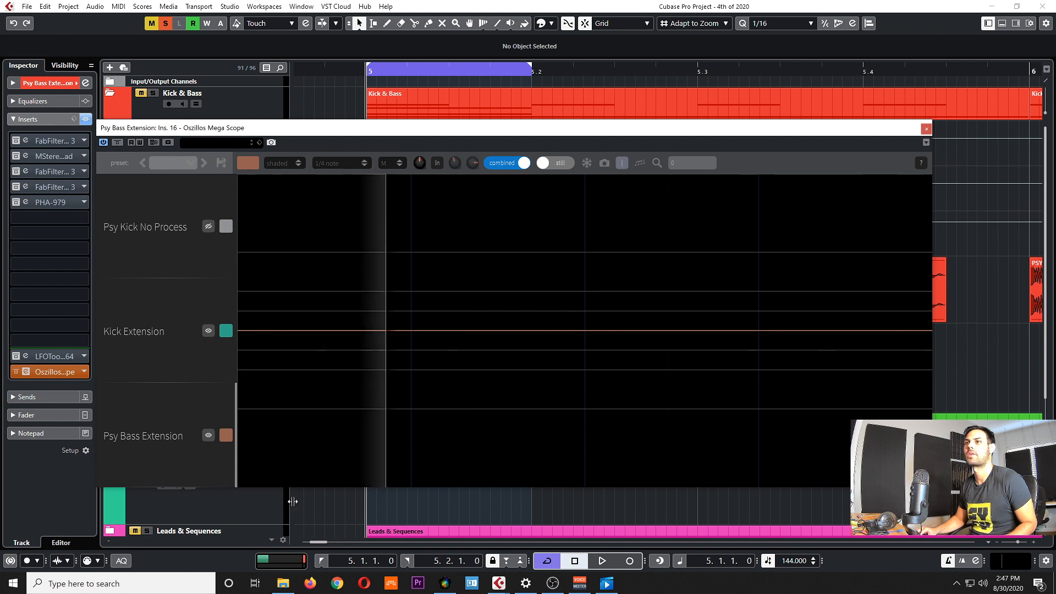
{"action": "key", "text": "space"}
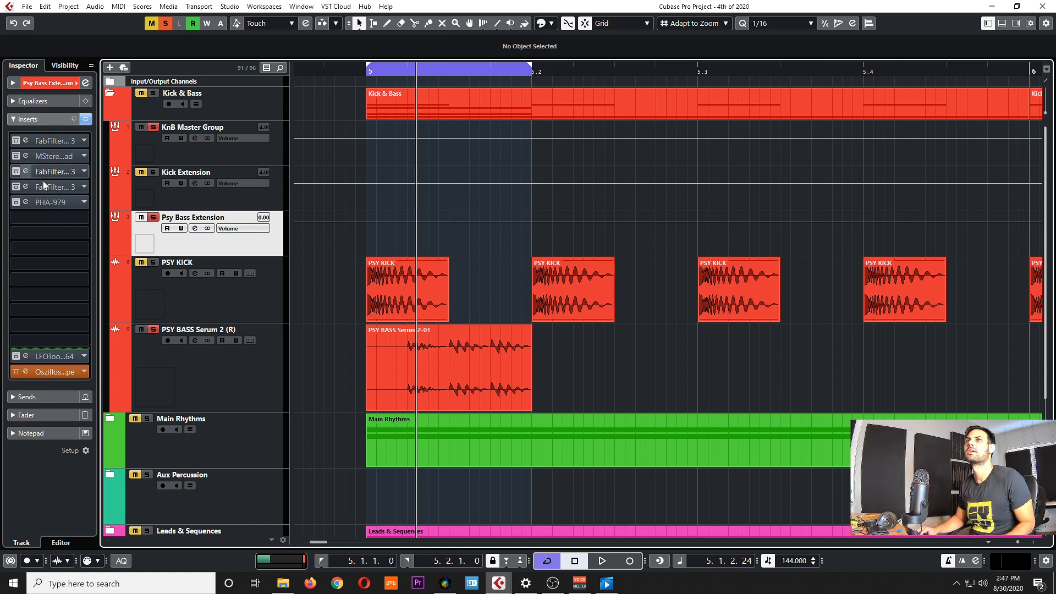
Open Pro-Q 3 in the first insert slot of the Psy Bass Extension group and take it out of bypass
{"action": "left_click", "coordinate": [26, 140]}
{"action": "left_click_drag", "start_coordinate": [577, 144], "coordinate": [339, 200]}
{"action": "left_click", "coordinate": [313, 313]}
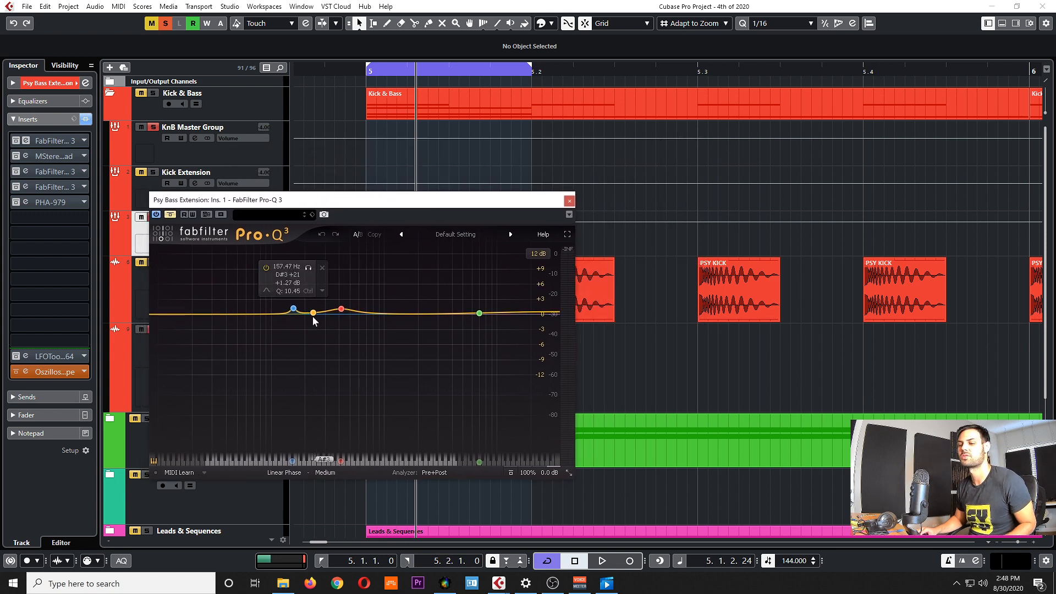
{"action": "left_click_drag", "start_coordinate": [408, 205], "coordinate": [403, 221]}
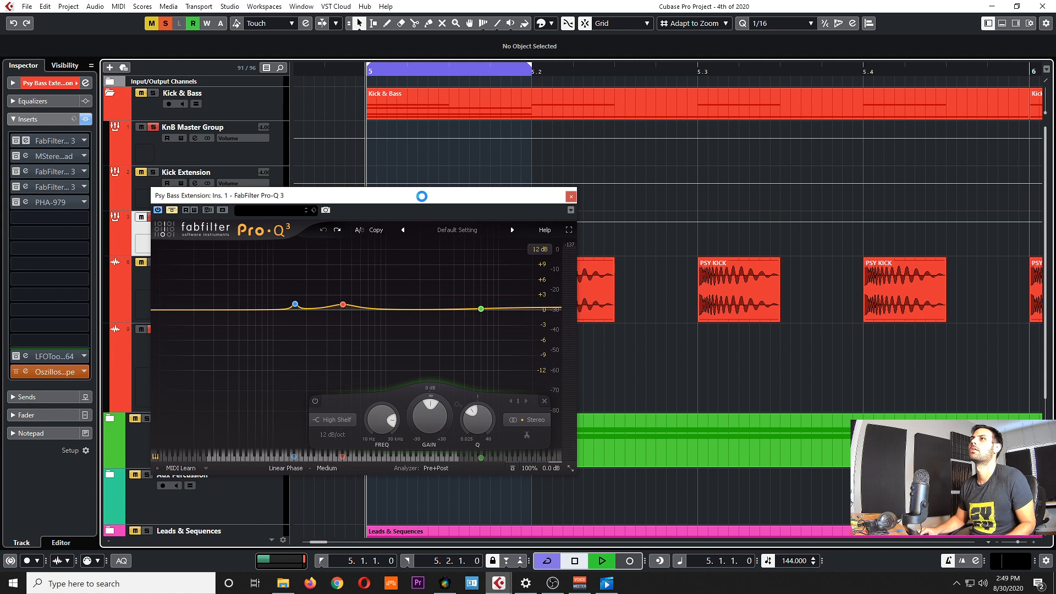
{"action": "left_click_drag", "start_coordinate": [421, 197], "coordinate": [460, 198]}
{"action": "left_click", "coordinate": [209, 212]}
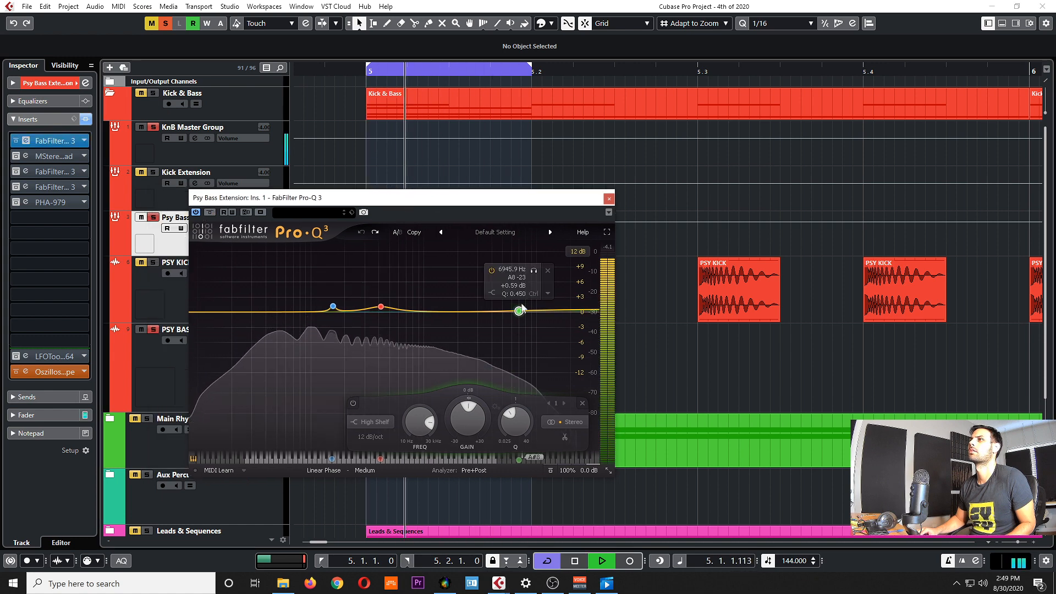
Raise the gain of Pro-Q 3's green high shelf to about +1.31 dB, stop playback and close the editor
{"action": "left_click_drag", "start_coordinate": [468, 414], "coordinate": [470, 365]}
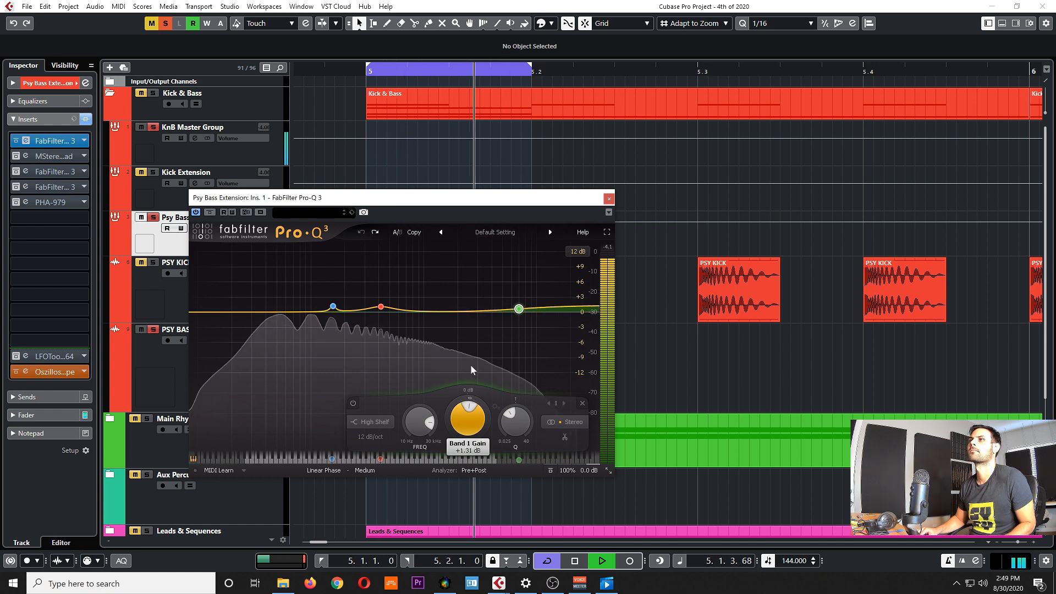
{"action": "key", "text": "space"}
{"action": "left_click", "coordinate": [24, 142]}
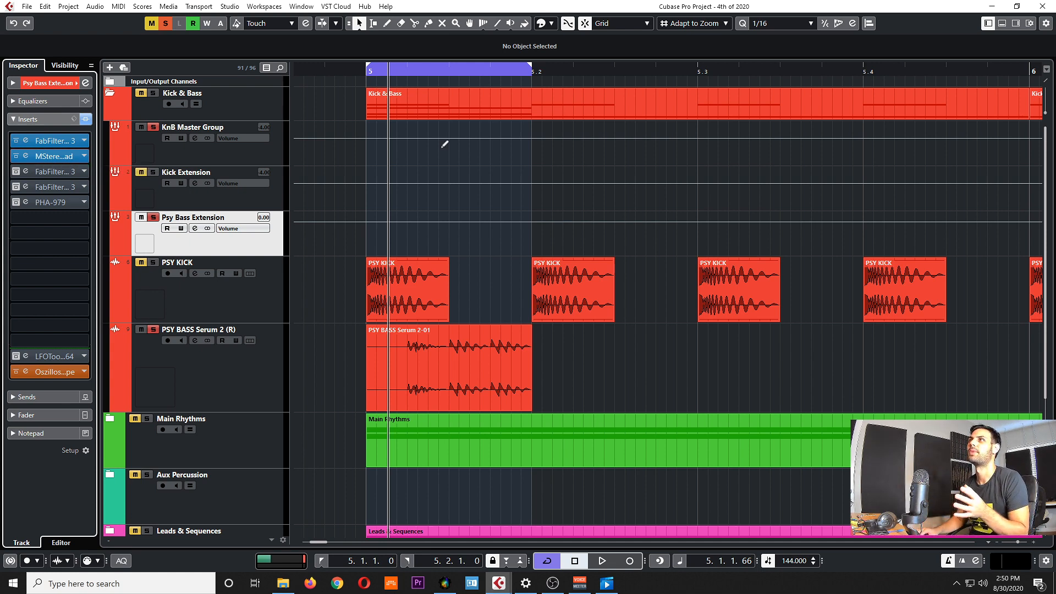
Open MStereoSpread in the second insert slot of the Psy Bass Extension group and move its window clear of the analyzer
{"action": "left_click", "coordinate": [50, 156]}
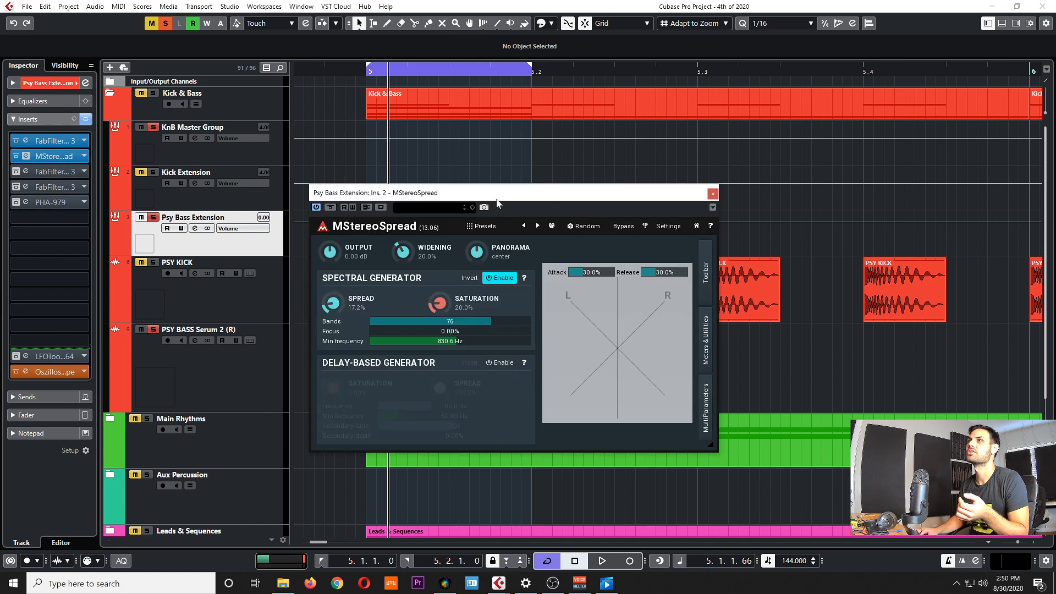
{"action": "left_click_drag", "start_coordinate": [492, 199], "coordinate": [473, 213]}
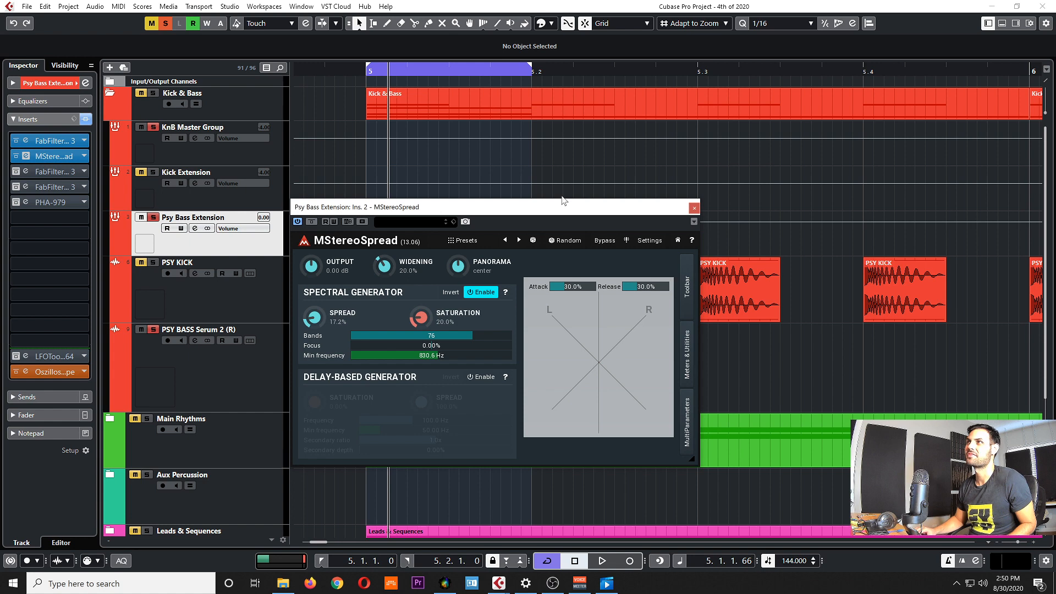
{"action": "left_click_drag", "start_coordinate": [559, 210], "coordinate": [560, 203]}
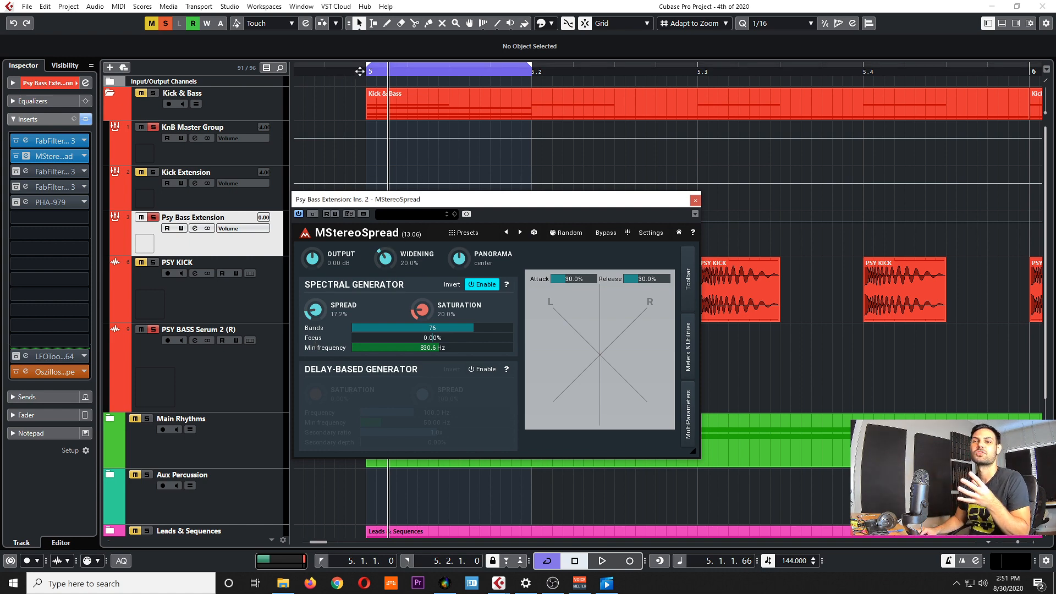
{"action": "left_click_drag", "start_coordinate": [565, 205], "coordinate": [319, 213]}
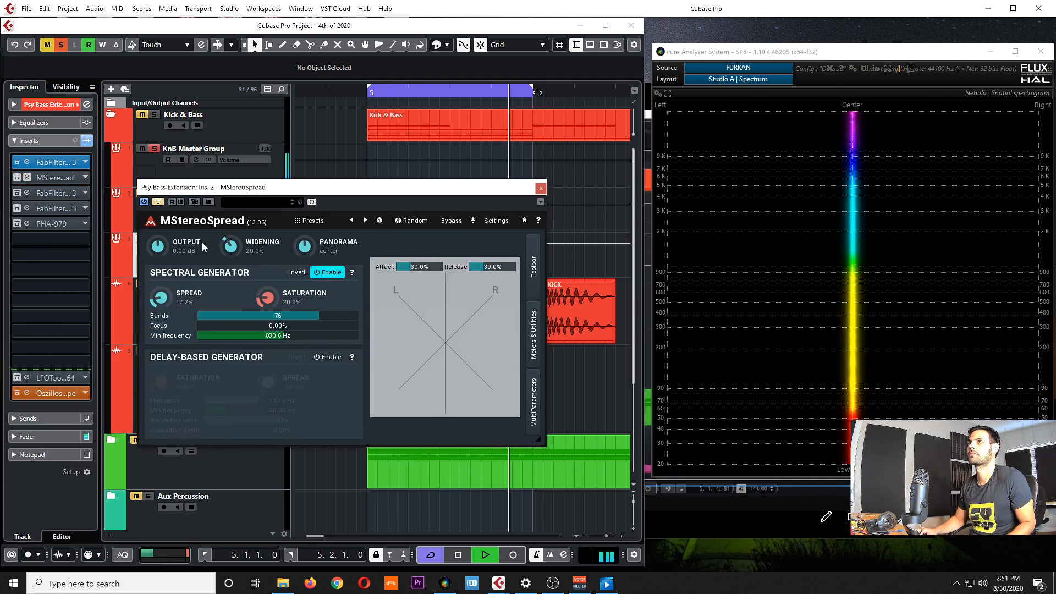
Take MStereoSpread out of bypass during playback to check the stereo width in Pure Analyzer, stop playback and close the plug-in
{"action": "left_click", "coordinate": [157, 202]}
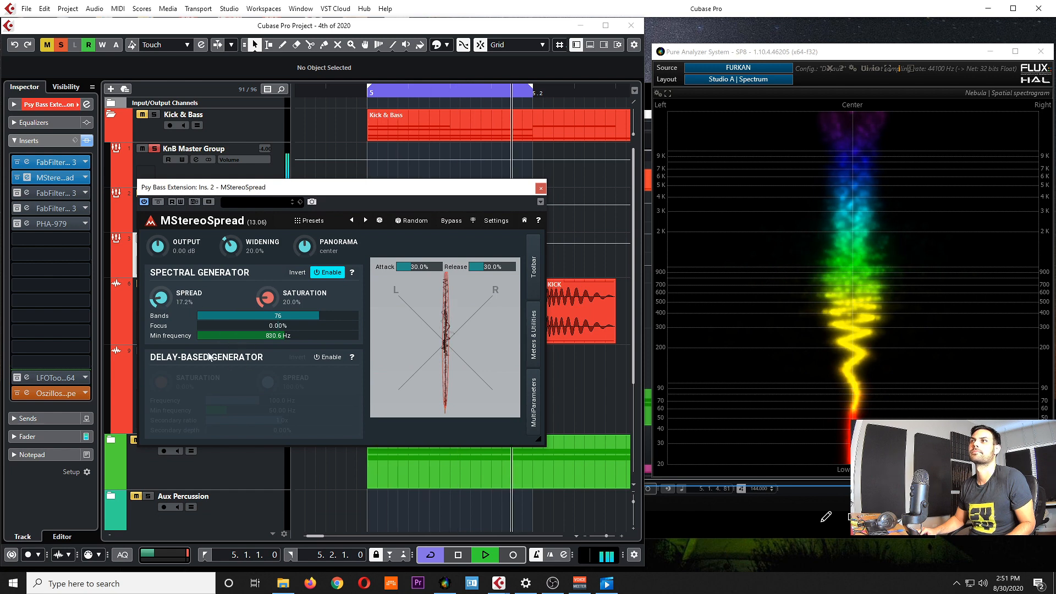
{"action": "key", "text": "space"}
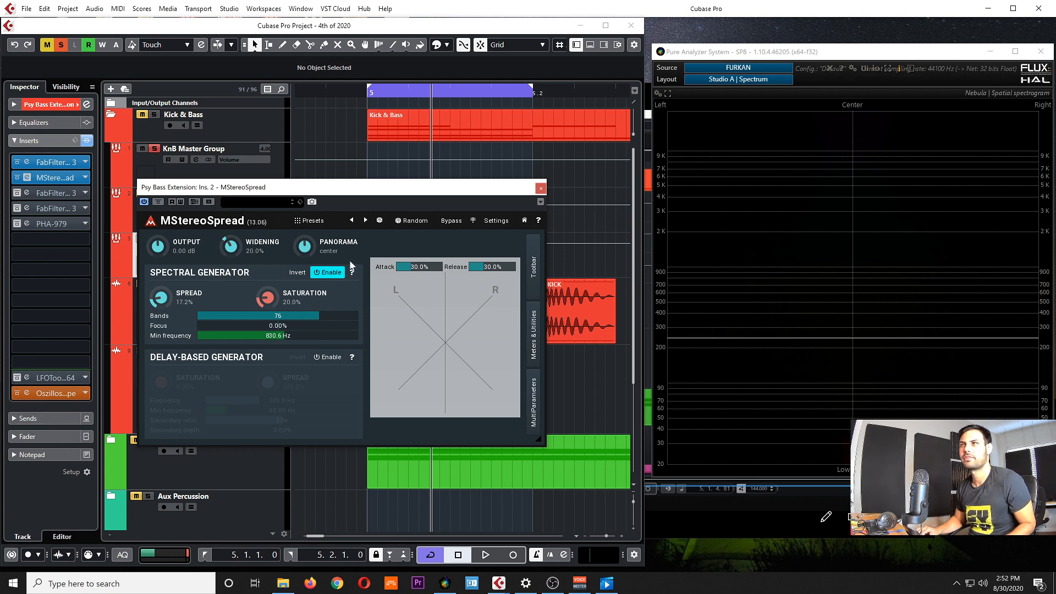
{"action": "mouse_move", "coordinate": [450, 191]}
{"action": "left_mouse_down"}
{"action": "mouse_move", "coordinate": [454, 201]}
{"action": "mouse_move", "coordinate": [437, 198]}
{"action": "left_mouse_up"}
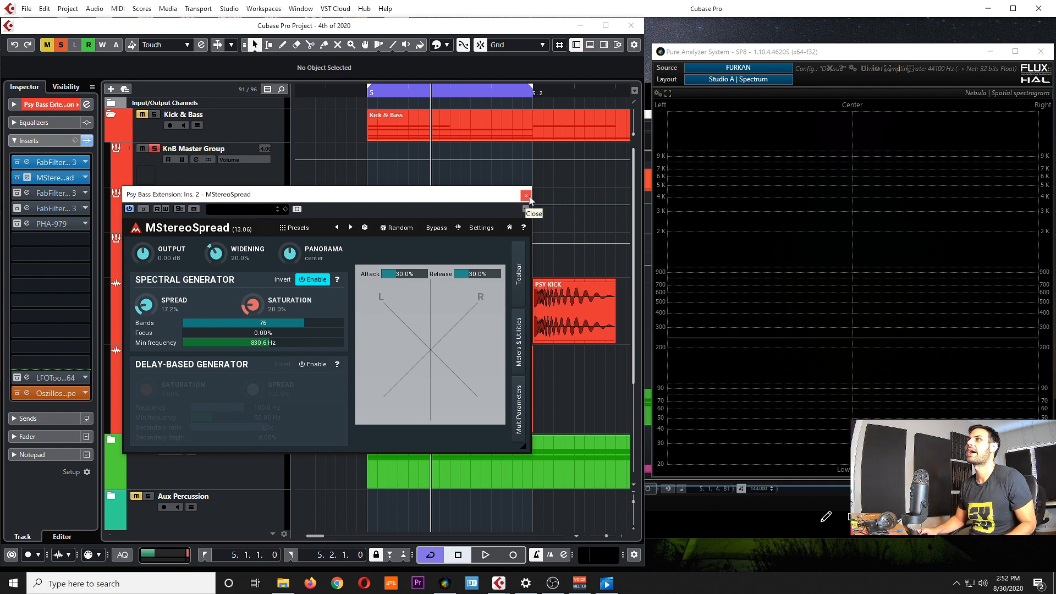
{"action": "left_click_drag", "start_coordinate": [485, 202], "coordinate": [483, 198]}
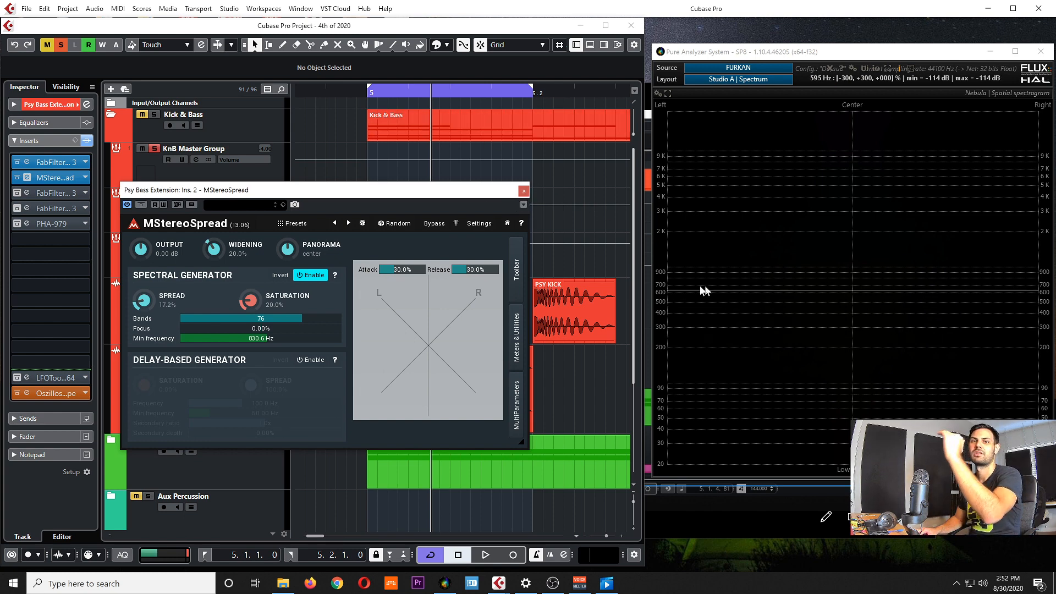
{"action": "left_click", "coordinate": [523, 191]}
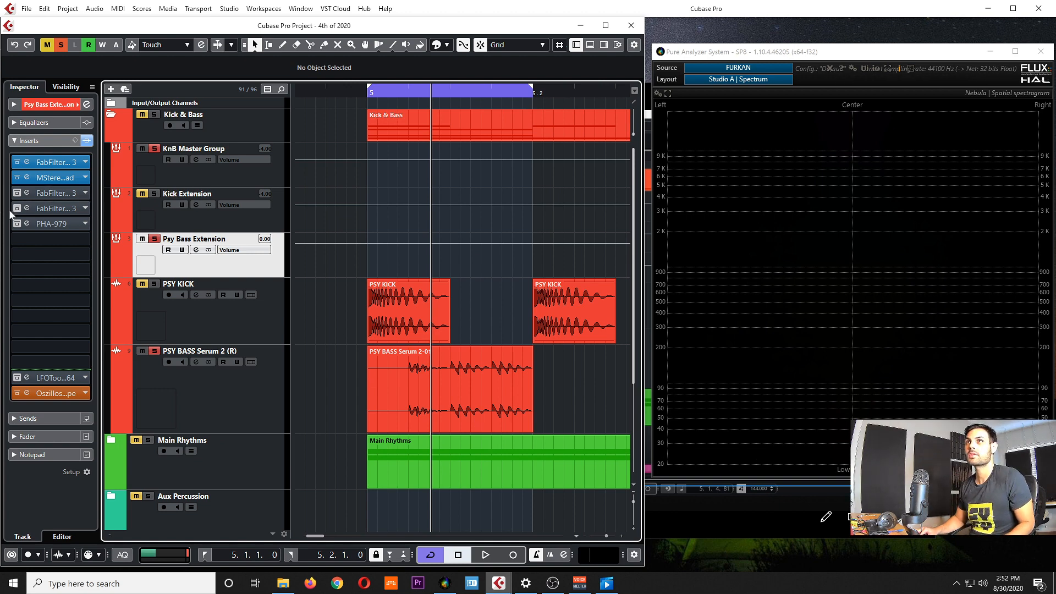
Activate the Pro-Q 3 in the third insert slot of the Psy Bass Extension group and open its editor
{"action": "left_click", "coordinate": [18, 193]}
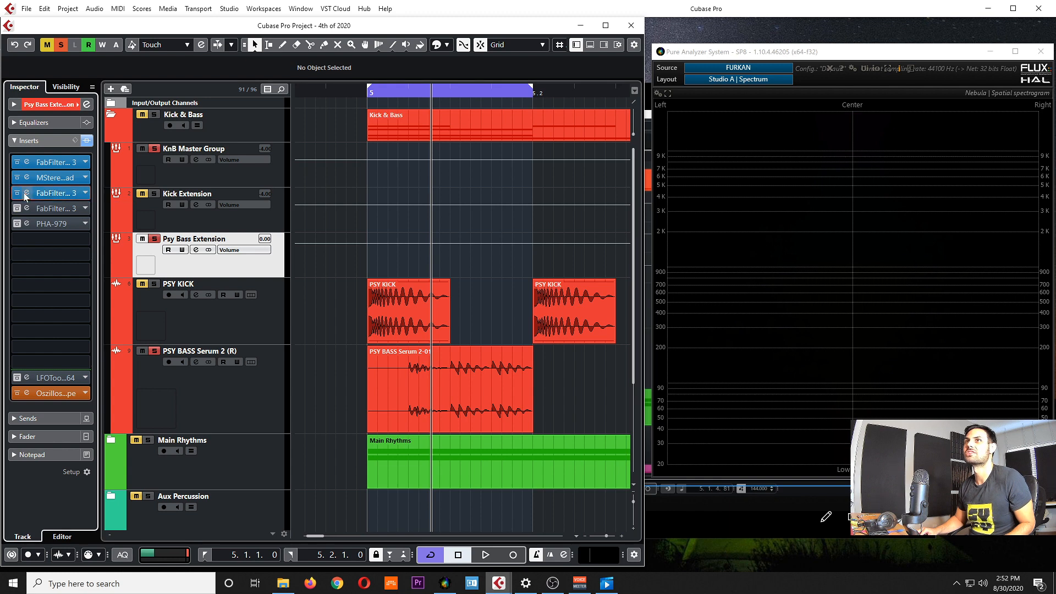
{"action": "left_click", "coordinate": [26, 193]}
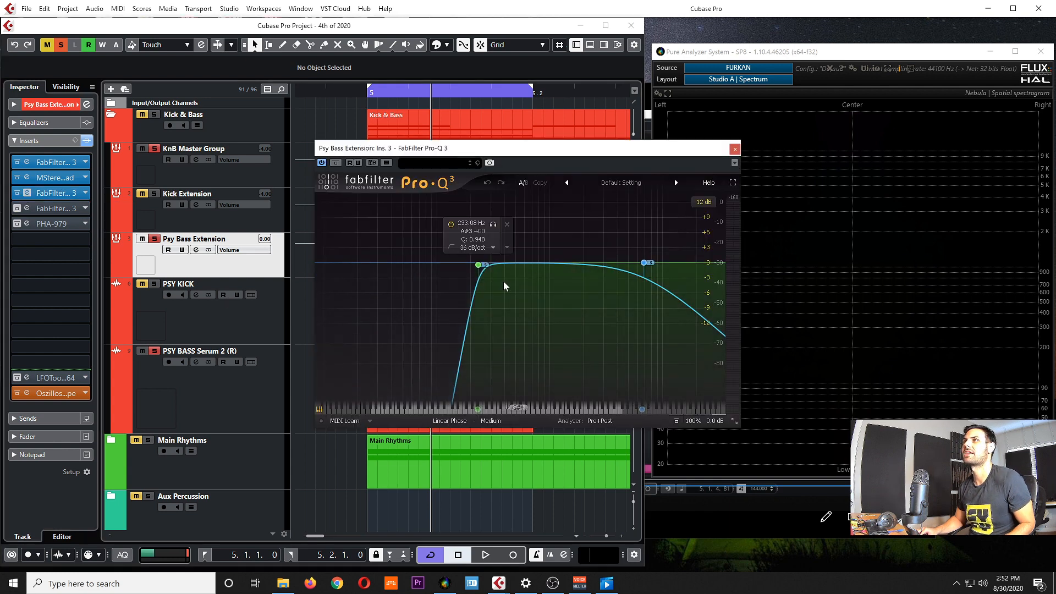
Review the side-only low cut and high cut bands of Pro-Q 3 and toggle its bypass during playback to compare stereo width in Pure Analyzer
{"action": "left_click", "coordinate": [479, 266]}
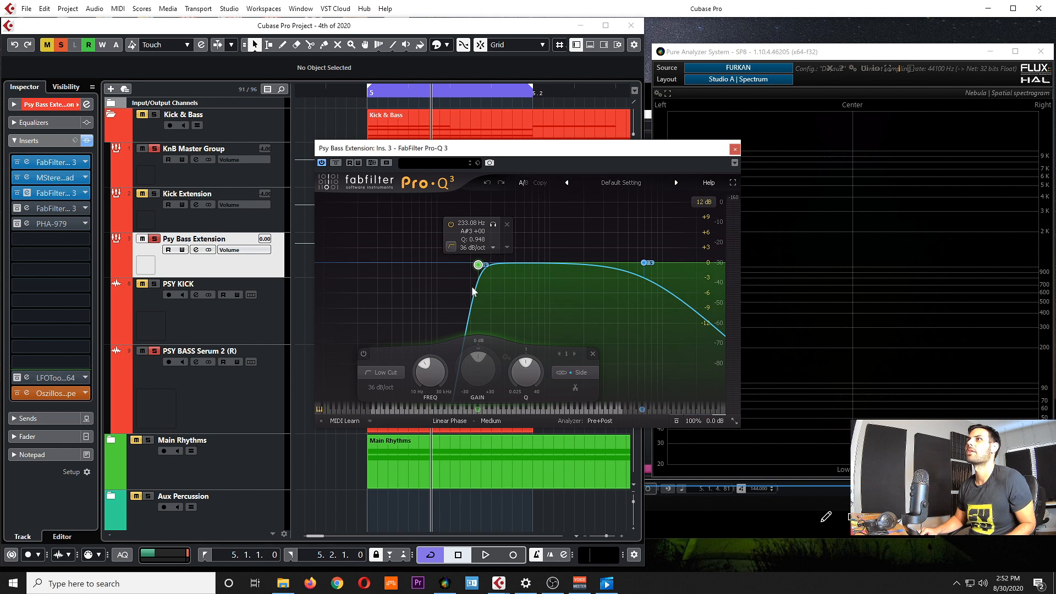
{"action": "left_click", "coordinate": [646, 264]}
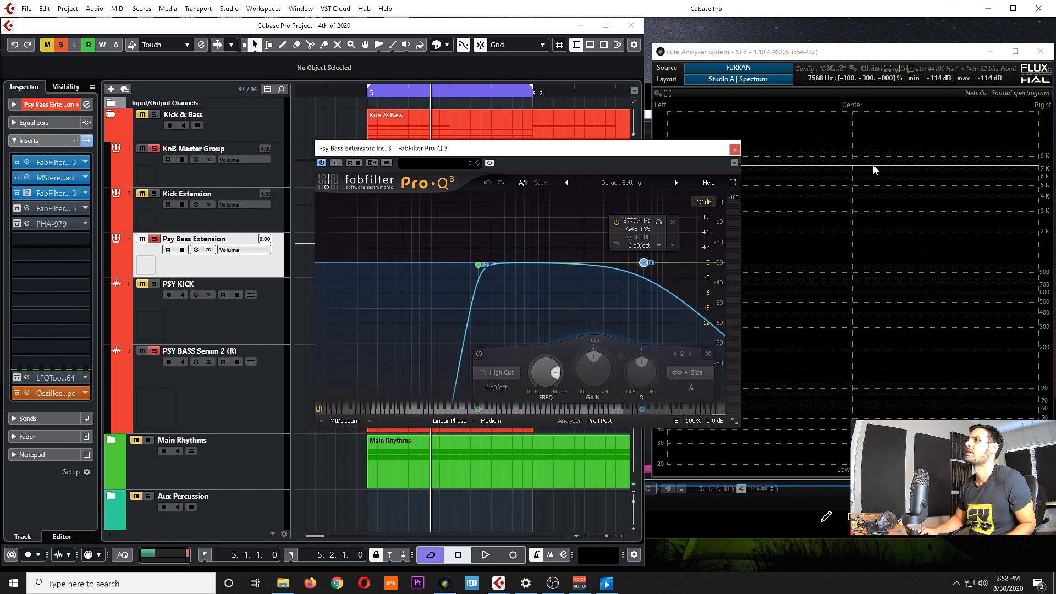
{"action": "left_click_drag", "start_coordinate": [608, 154], "coordinate": [430, 204]}
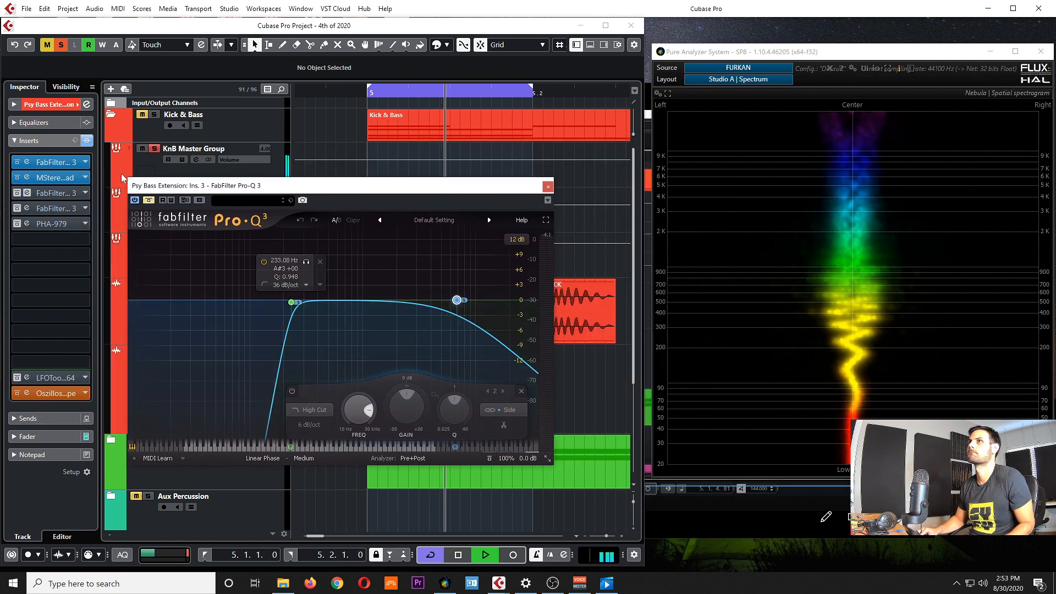
{"action": "left_click", "coordinate": [149, 199]}
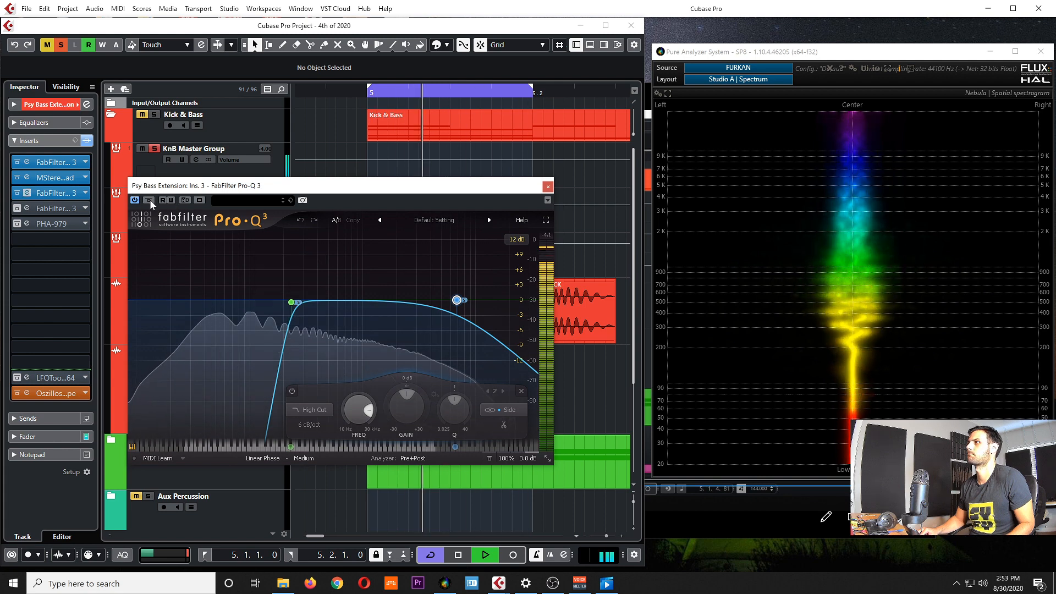
{"action": "left_click", "coordinate": [150, 199]}
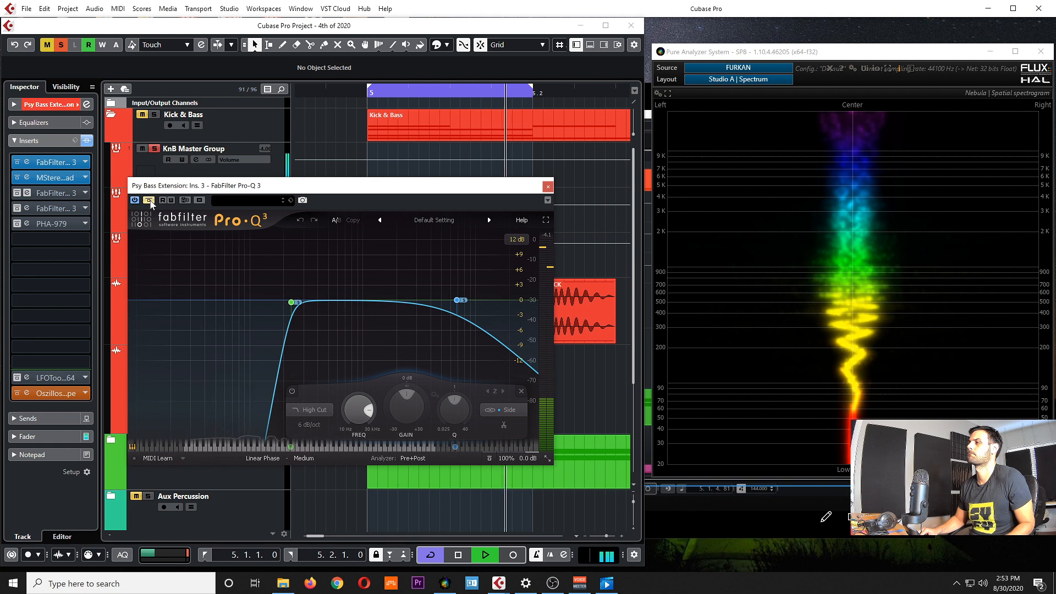
{"action": "left_click", "coordinate": [149, 199]}
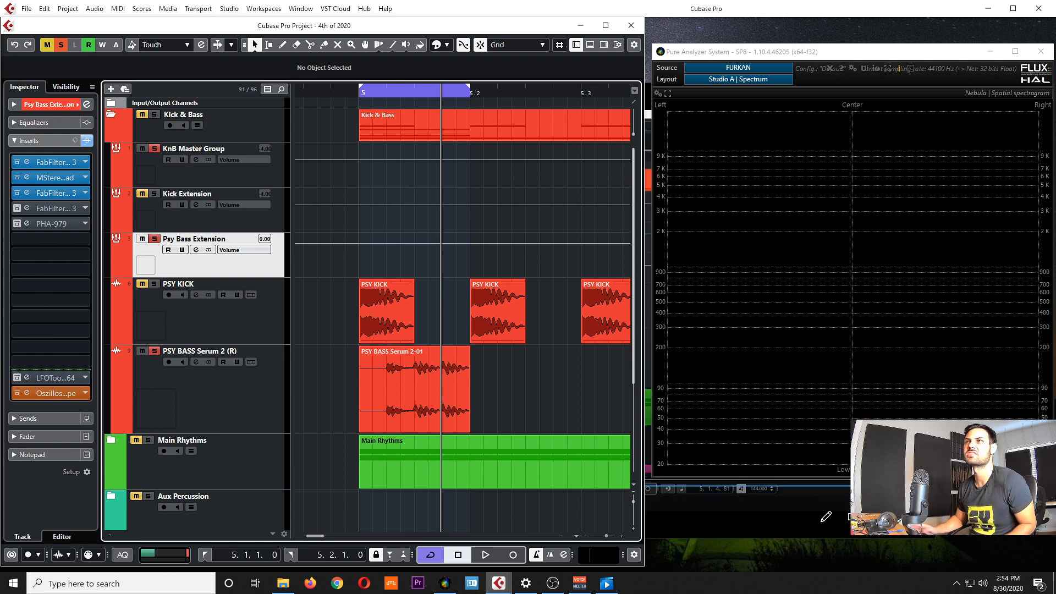
Maximize the project window, open the Pro-Q 3 editor in the fourth insert slot of the Psy Bass Extension group and reposition its window
{"action": "double_click", "coordinate": [503, 23]}
{"action": "left_click", "coordinate": [26, 208]}
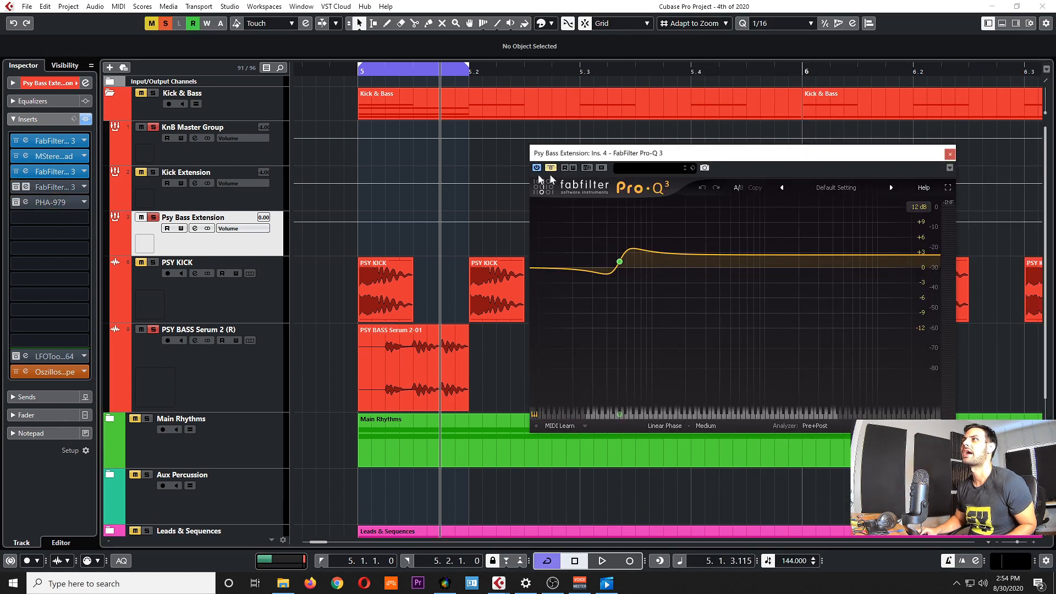
{"action": "left_click_drag", "start_coordinate": [756, 159], "coordinate": [592, 186]}
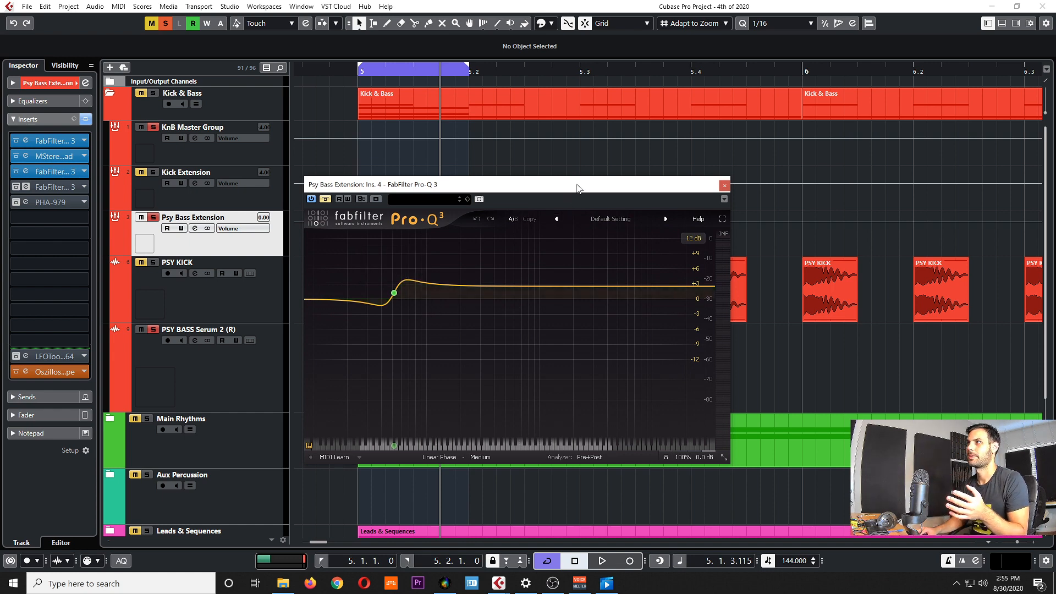
{"action": "left_click_drag", "start_coordinate": [577, 188], "coordinate": [571, 191]}
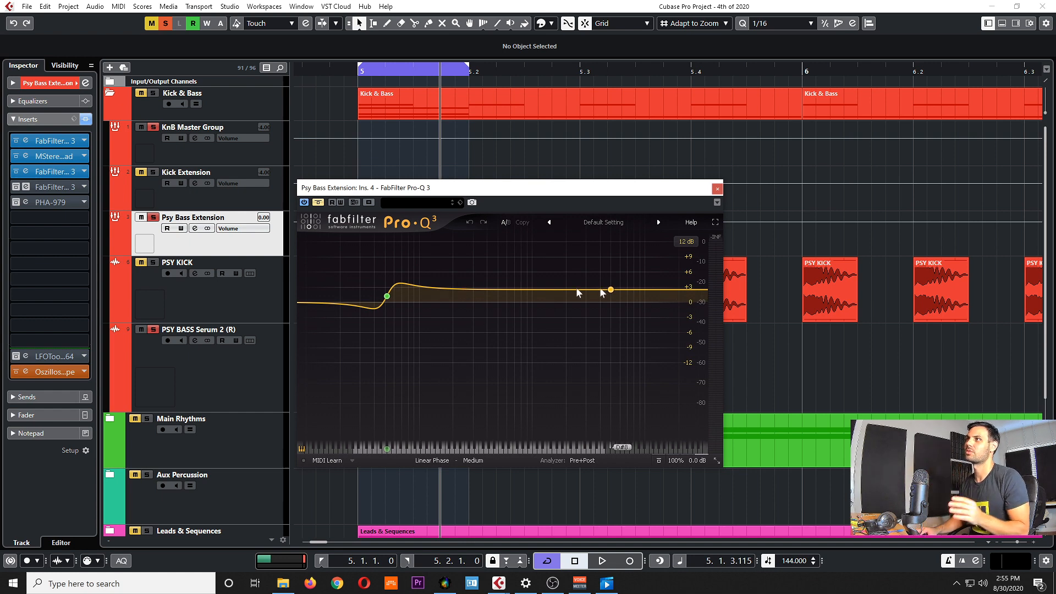
Select the high shelf band at 51.913 Hz in Pro-Q 3, check its filter type and raise its Q slightly to about 9.3
{"action": "mouse_move", "coordinate": [377, 316]}
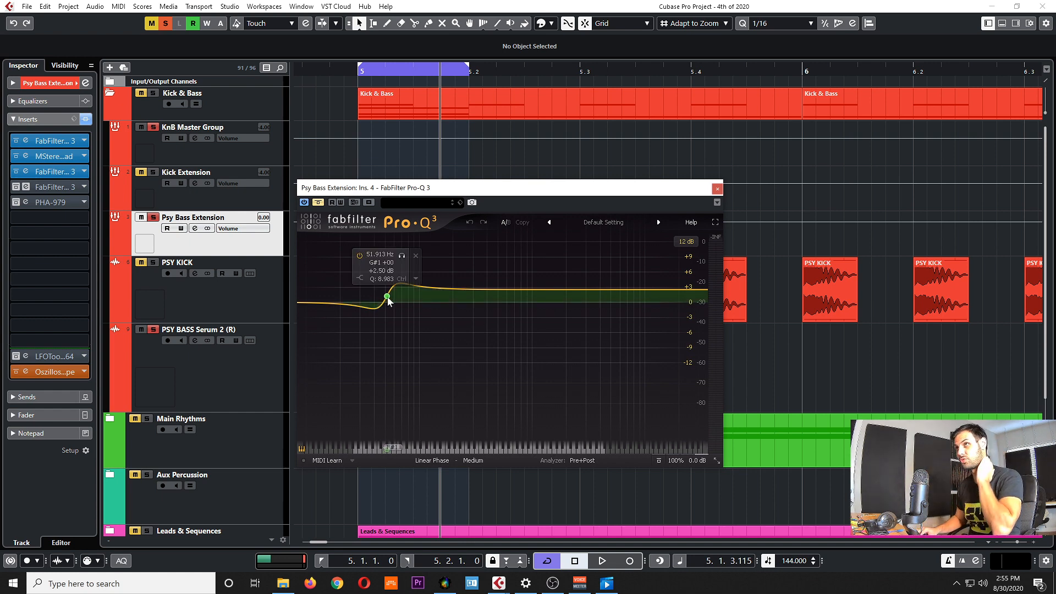
{"action": "left_click", "coordinate": [387, 297]}
{"action": "left_click", "coordinate": [340, 415]}
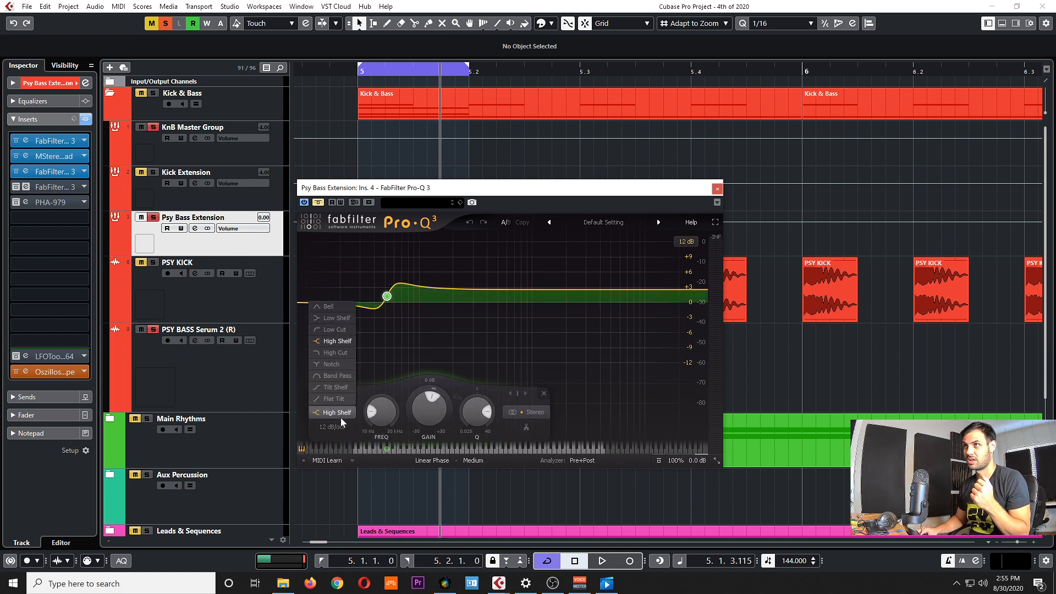
{"action": "mouse_move", "coordinate": [469, 417]}
{"action": "left_mouse_down"}
{"action": "mouse_move", "coordinate": [470, 405]}
{"action": "mouse_move", "coordinate": [454, 437]}
{"action": "mouse_move", "coordinate": [463, 428]}
{"action": "left_mouse_up"}
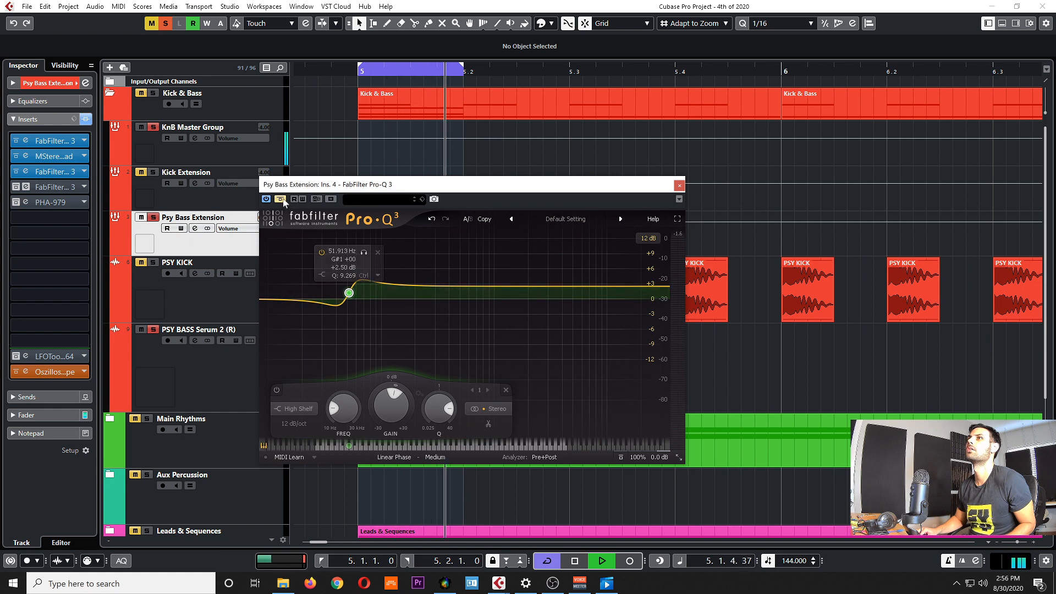
Toggle Pro-Q 3's bypass during playback to compare the high shelf, leave it active, stop playback and move the editor clear of the tracks
{"action": "left_click", "coordinate": [283, 199]}
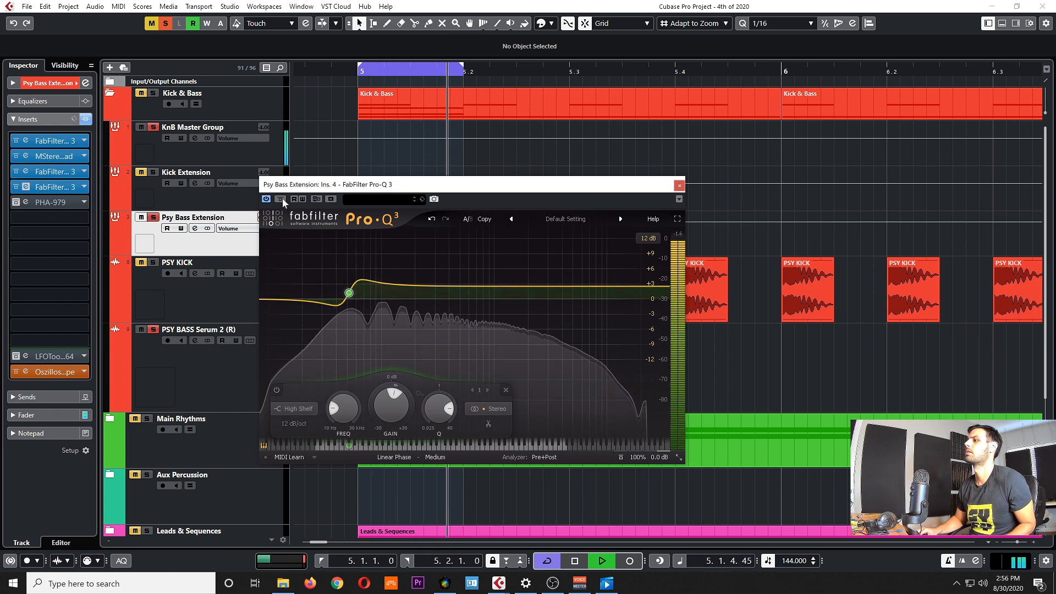
{"action": "left_click", "coordinate": [281, 200]}
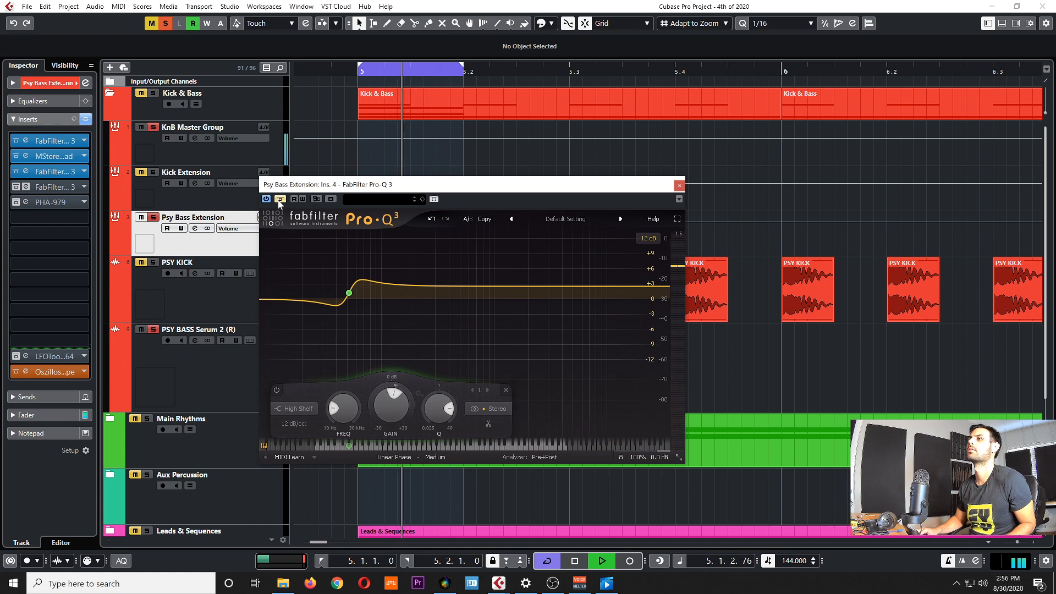
{"action": "left_click", "coordinate": [279, 200]}
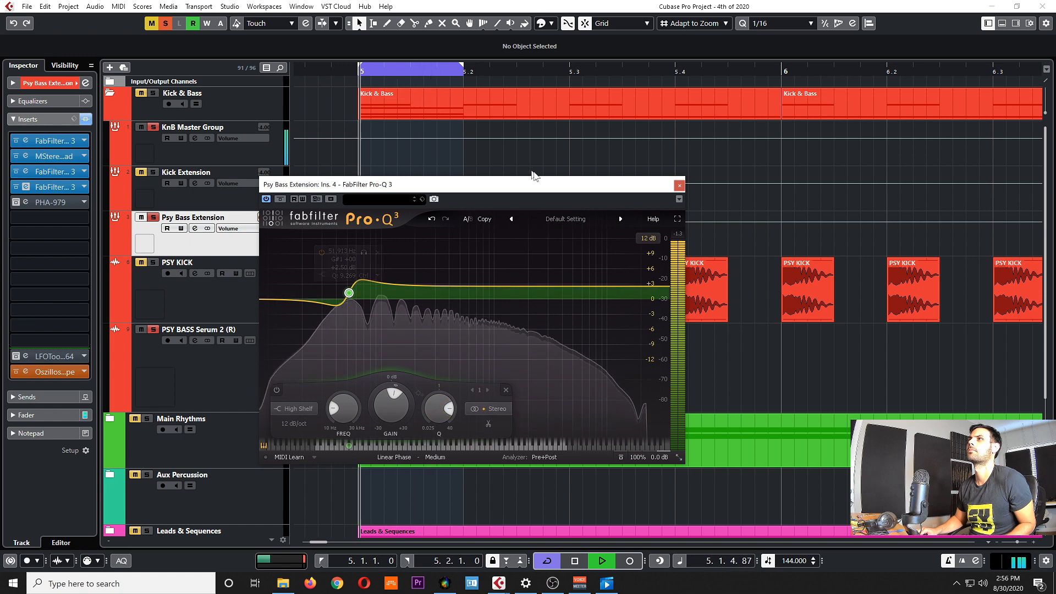
{"action": "left_click_drag", "start_coordinate": [564, 188], "coordinate": [592, 185]}
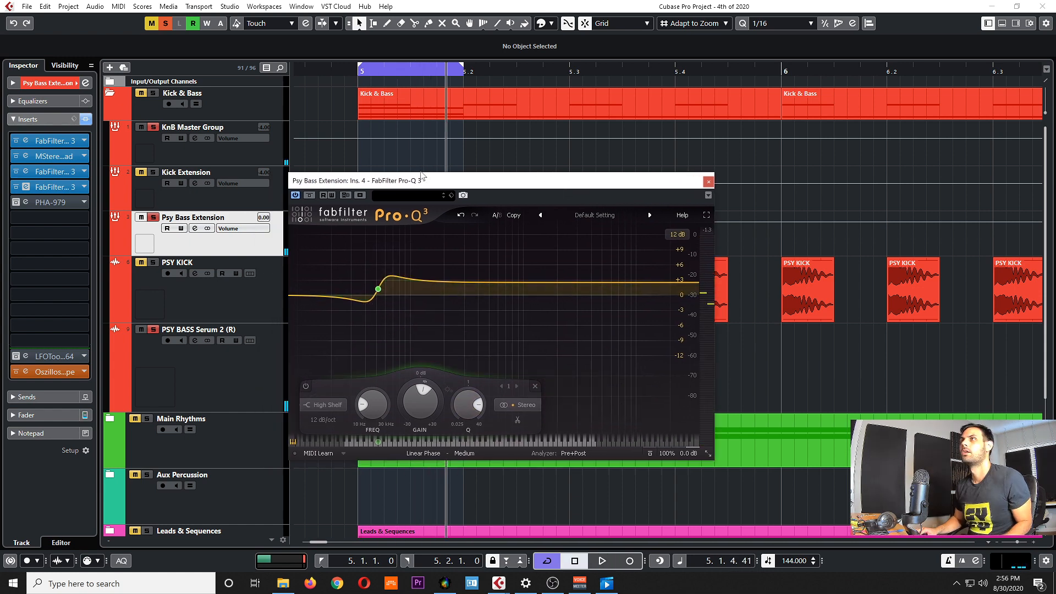
{"action": "left_click_drag", "start_coordinate": [426, 189], "coordinate": [636, 144]}
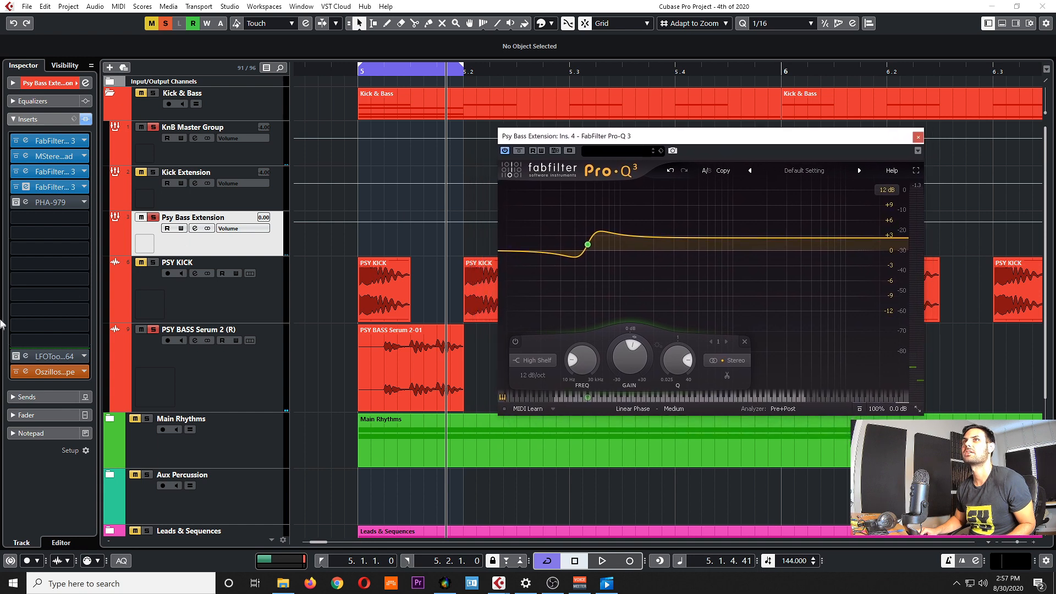
Activate PHA-979 in the fifth insert slot of the Psy Bass Extension group, open its editor and move its window aside
{"action": "left_click", "coordinate": [17, 202]}
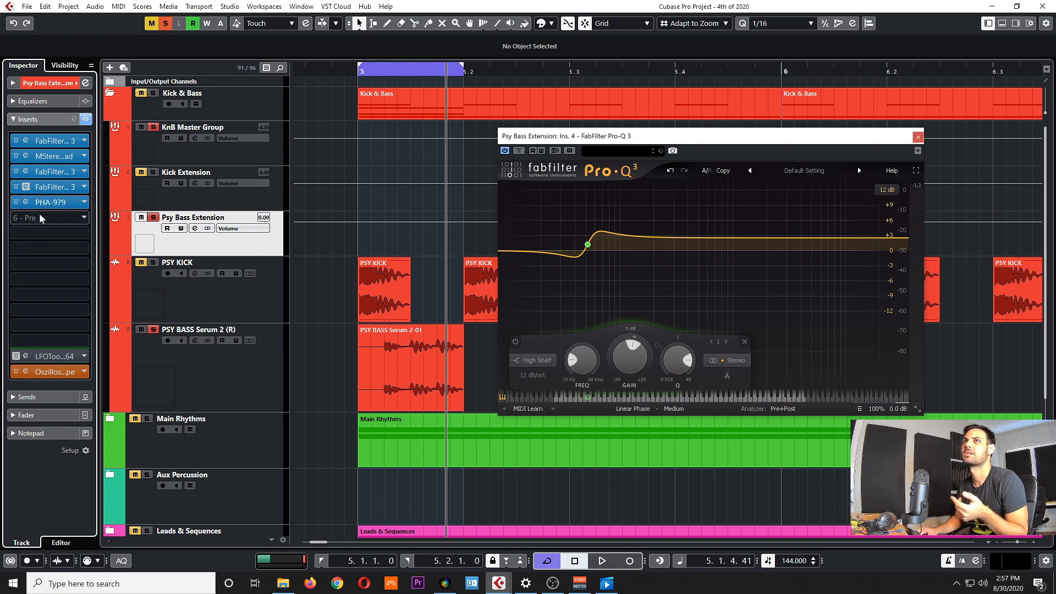
{"action": "left_click", "coordinate": [26, 202]}
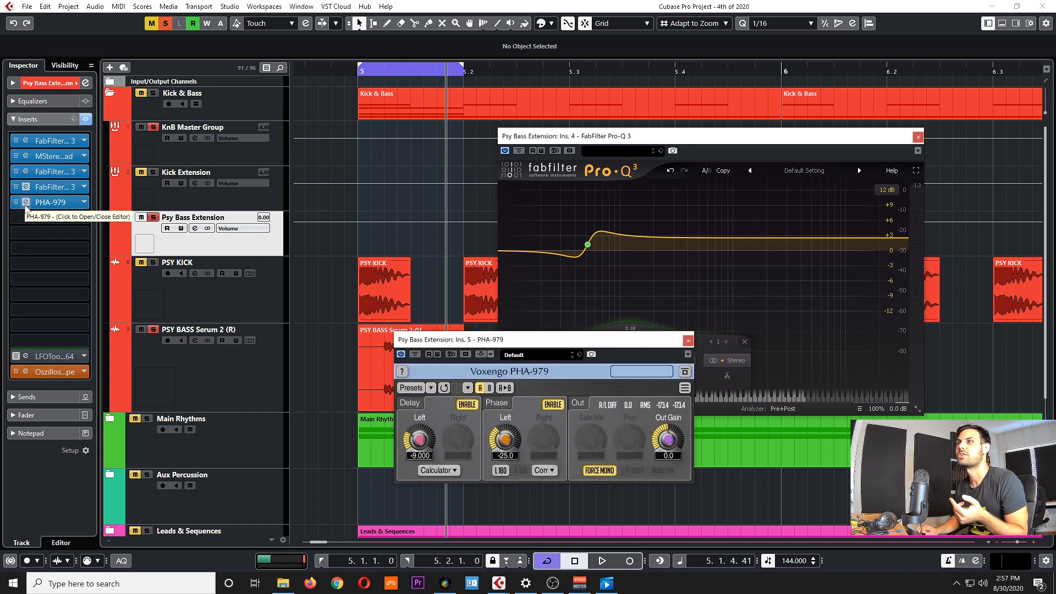
{"action": "left_click_drag", "start_coordinate": [543, 339], "coordinate": [698, 312]}
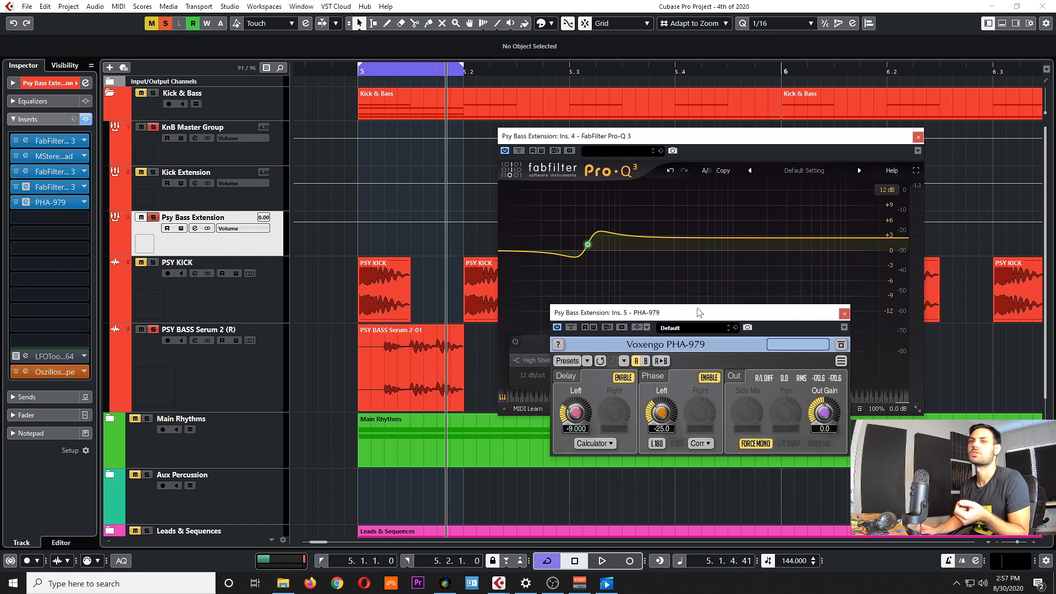
{"action": "left_click", "coordinate": [231, 301]}
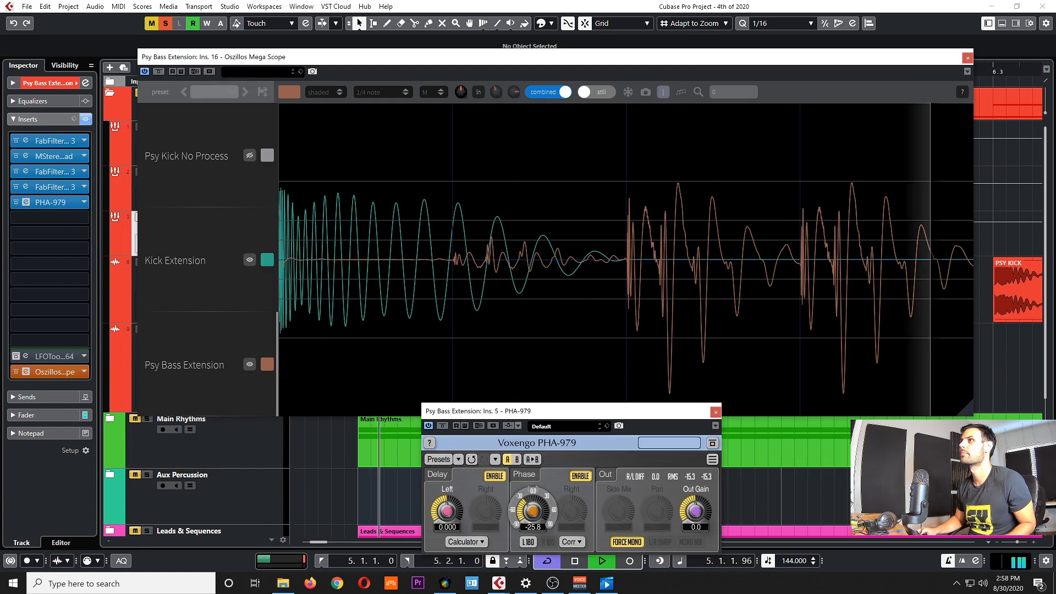
Set PHA-979's left phase to -30.1 against the kick in Mega Scope, stop playback and toggle Force Mono off and back on
{"action": "mouse_move", "coordinate": [533, 511]}
{"action": "left_mouse_down"}
{"action": "mouse_move", "coordinate": [532, 488]}
{"action": "mouse_move", "coordinate": [533, 512]}
{"action": "left_mouse_up"}
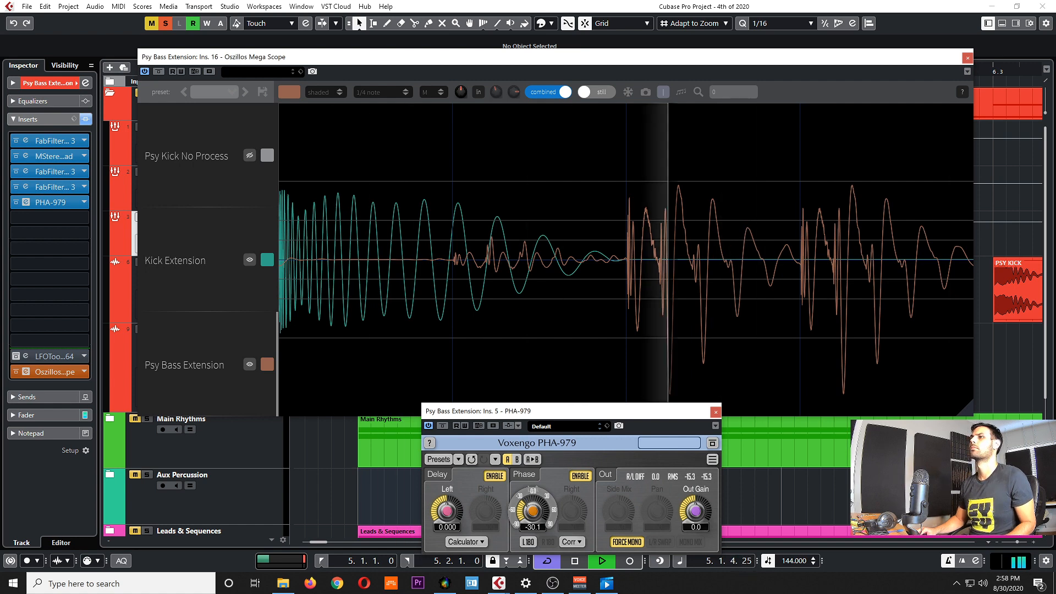
{"action": "left_click_drag", "start_coordinate": [563, 408], "coordinate": [563, 395]}
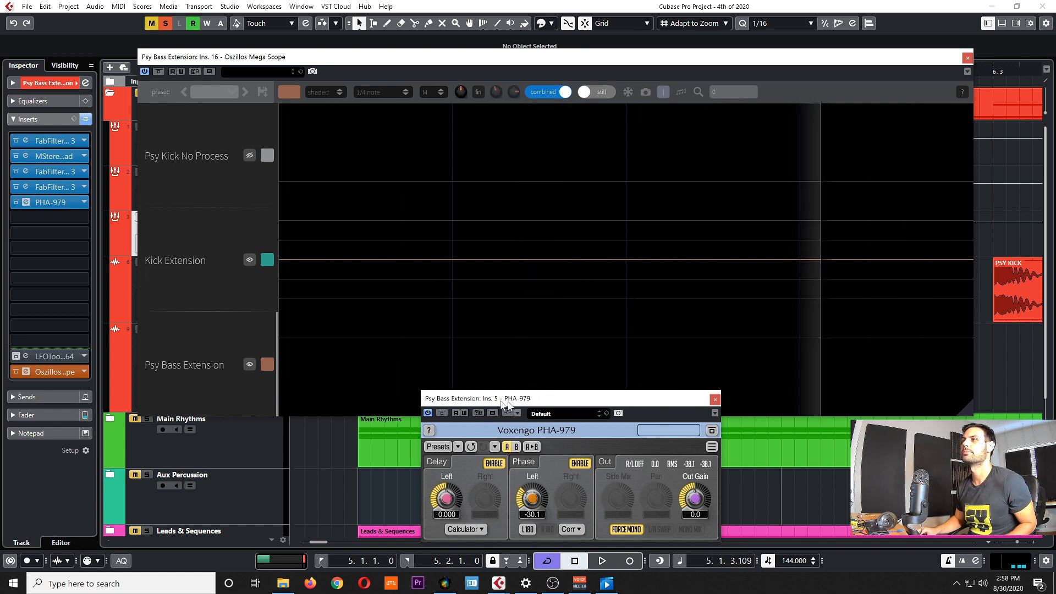
{"action": "left_click", "coordinate": [627, 530]}
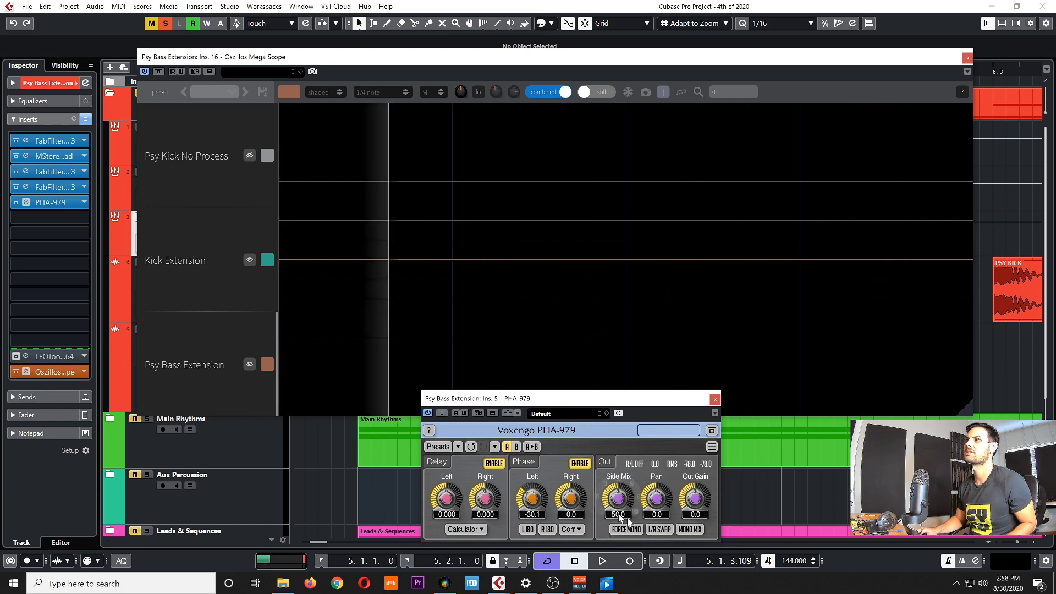
{"action": "left_click", "coordinate": [628, 529]}
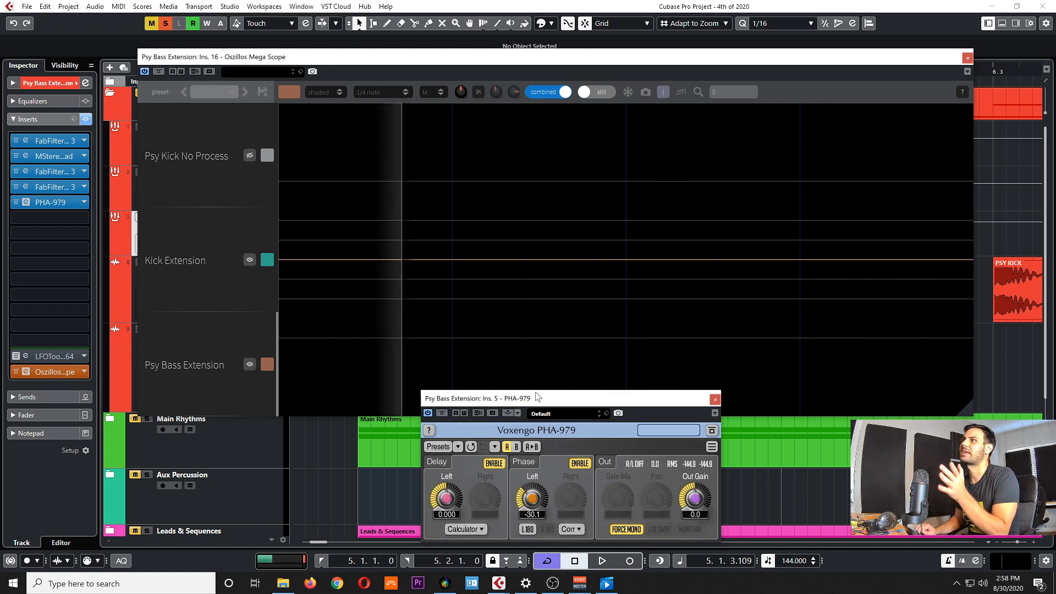
{"action": "left_click_drag", "start_coordinate": [565, 408], "coordinate": [565, 394]}
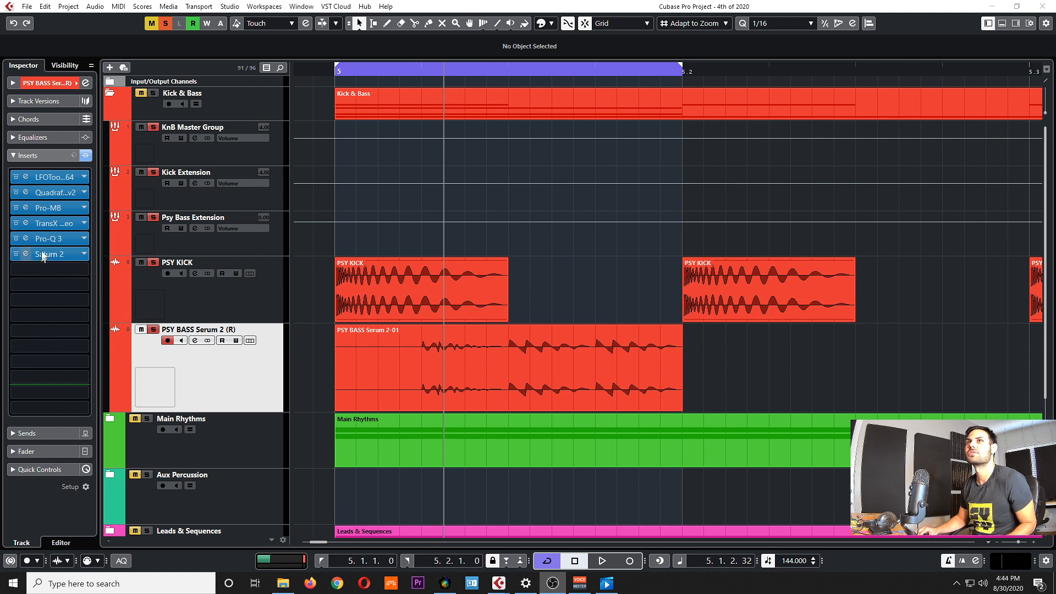
Select the Psy Bass Extension group, open its PHA-979 editor and move the window over the arrangement
{"action": "left_click", "coordinate": [253, 233]}
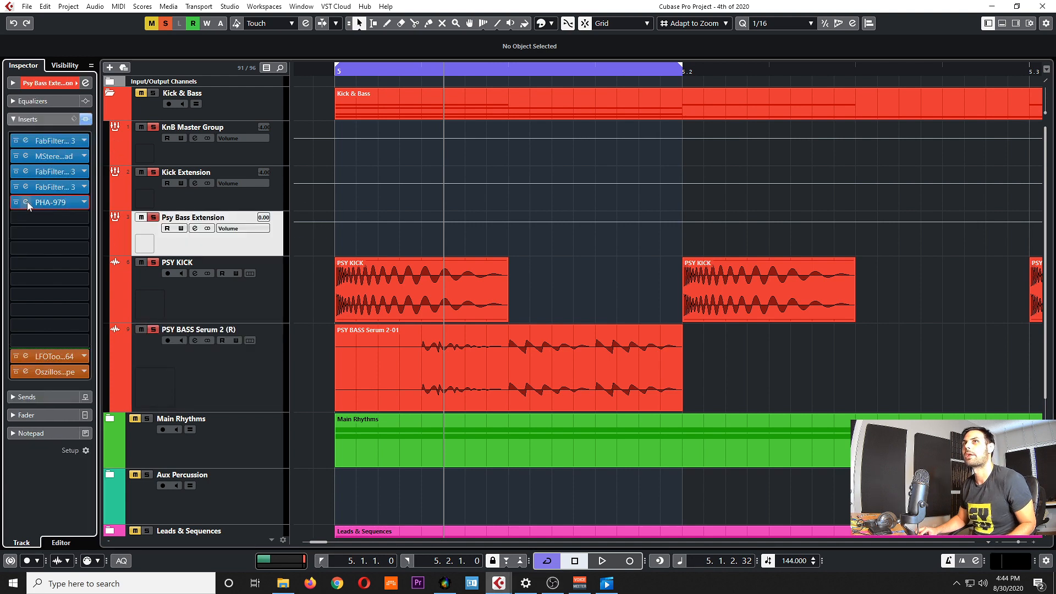
{"action": "left_click", "coordinate": [28, 202]}
{"action": "left_click_drag", "start_coordinate": [537, 382], "coordinate": [499, 229]}
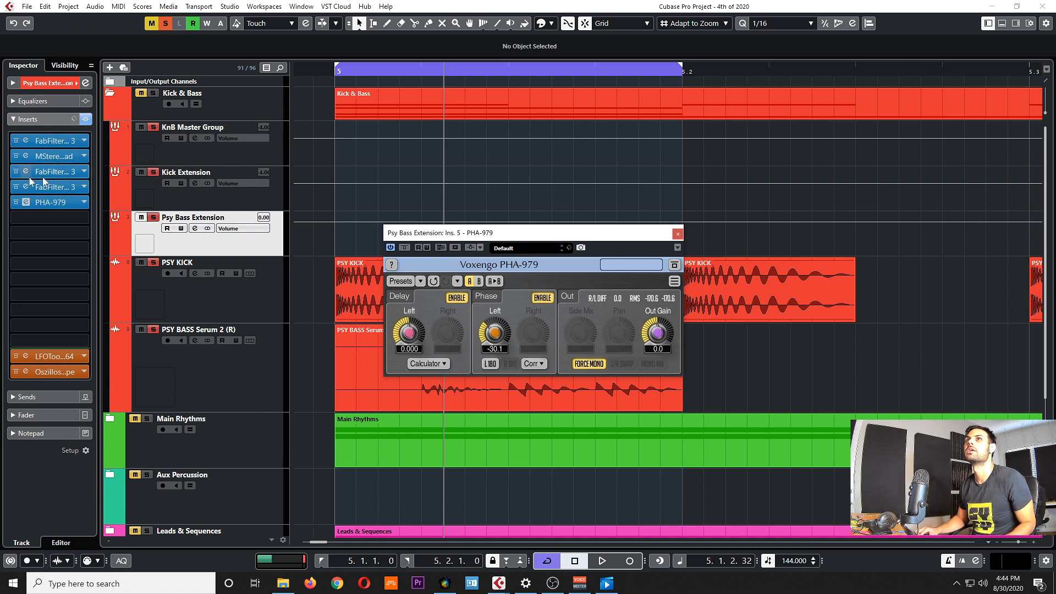
Reorder the Psy Bass Extension inserts so PHA-979 sits in slot 3, MStereoSpread in slot 4 and the side-filtering Pro-Q 3 in slot 5
{"action": "left_click_drag", "start_coordinate": [40, 159], "coordinate": [46, 235]}
{"action": "left_click", "coordinate": [26, 233]}
{"action": "left_click", "coordinate": [562, 180]}
{"action": "left_click_drag", "start_coordinate": [48, 187], "coordinate": [71, 171]}
{"action": "left_click_drag", "start_coordinate": [70, 216], "coordinate": [71, 187]}
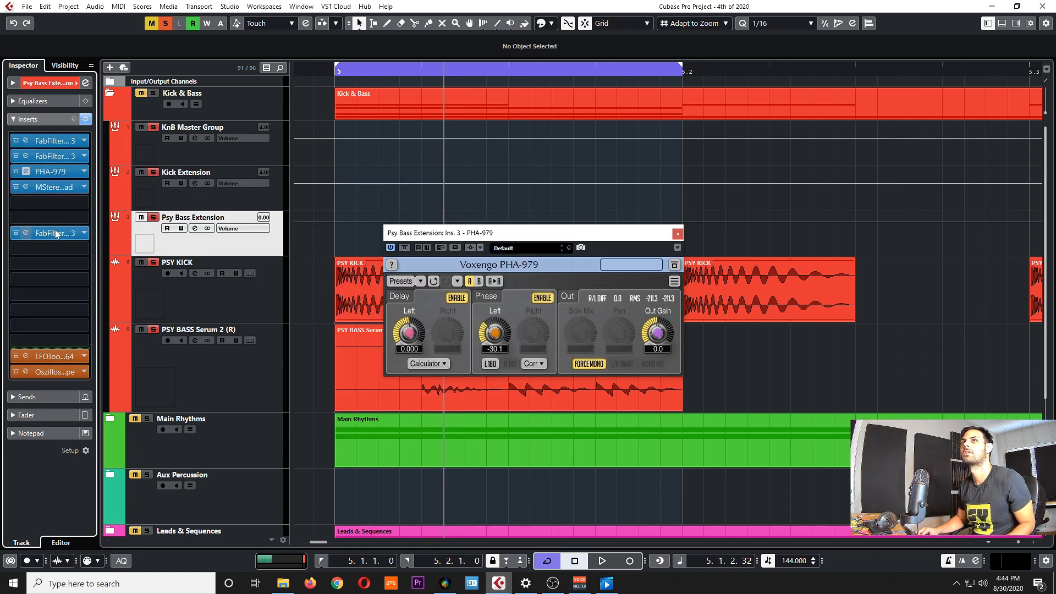
{"action": "left_click_drag", "start_coordinate": [55, 233], "coordinate": [66, 202]}
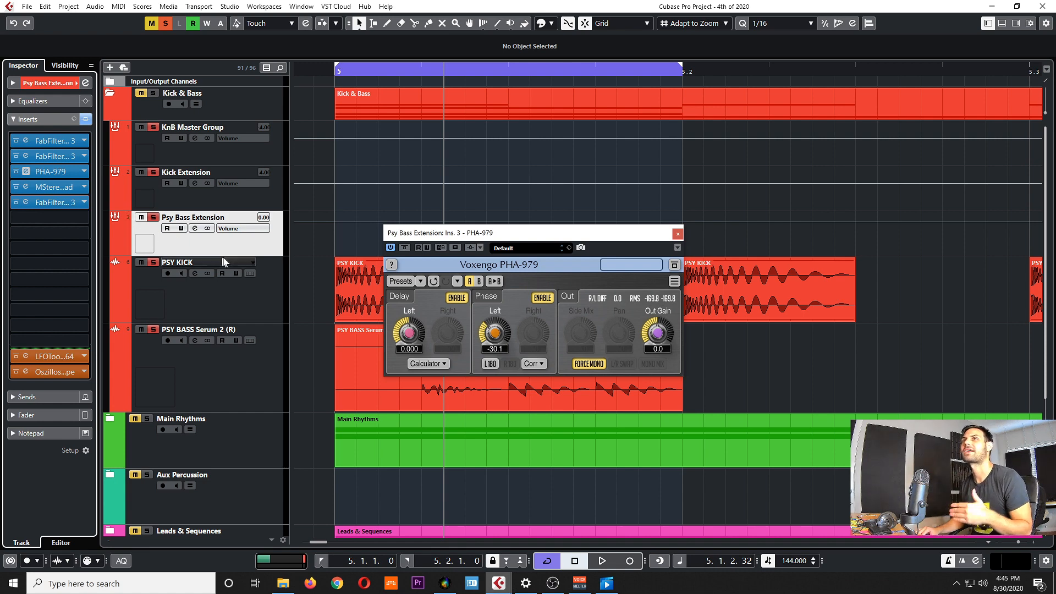
{"action": "left_click_drag", "start_coordinate": [498, 231], "coordinate": [469, 237]}
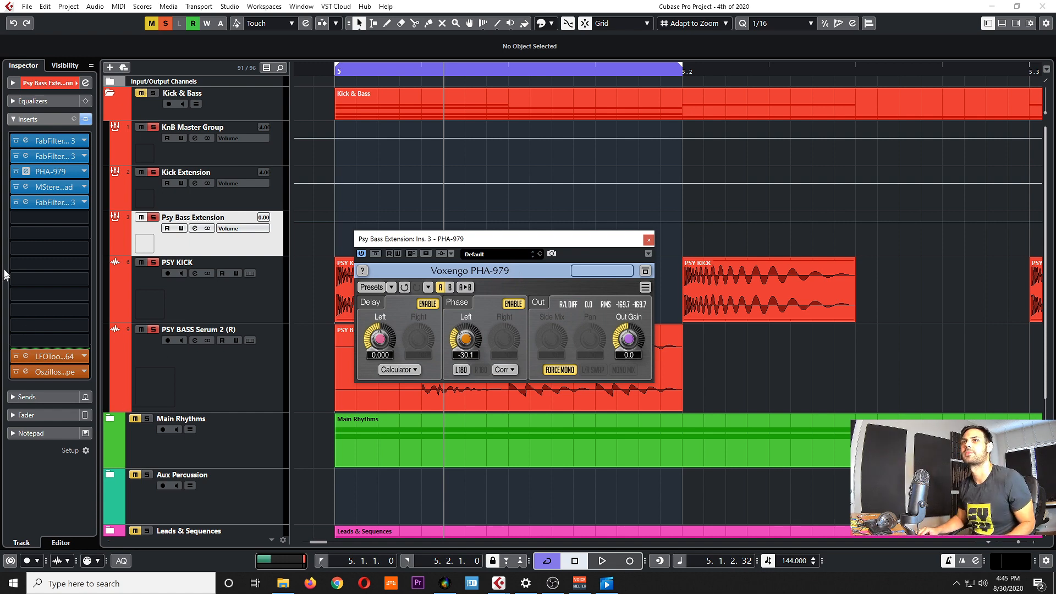
Review the moved MStereoSpread and the side-filtering Pro-Q 3 in their editors, closing each one
{"action": "left_click", "coordinate": [26, 187]}
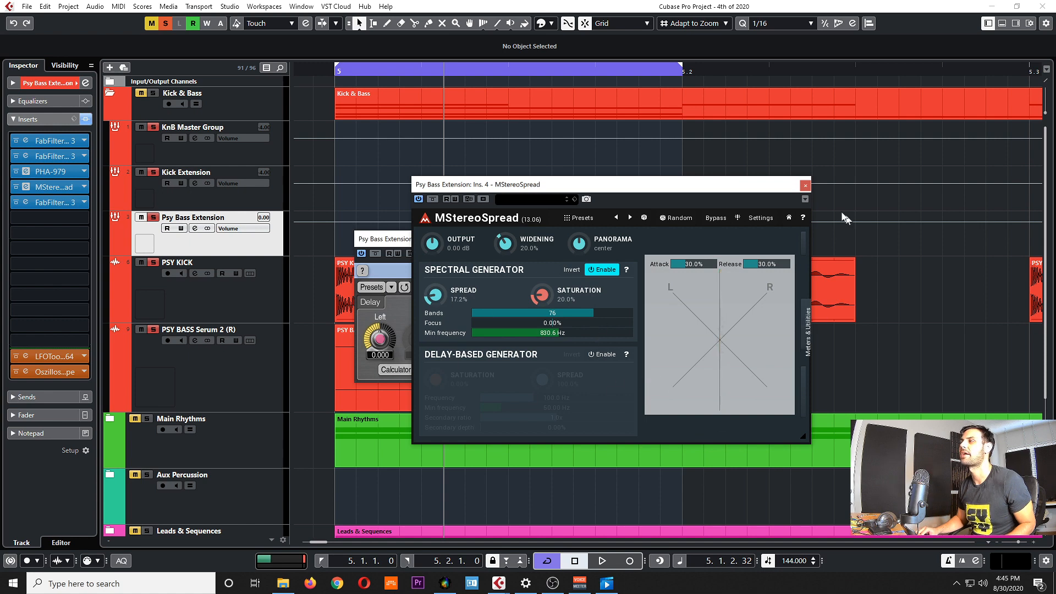
{"action": "left_click", "coordinate": [804, 186]}
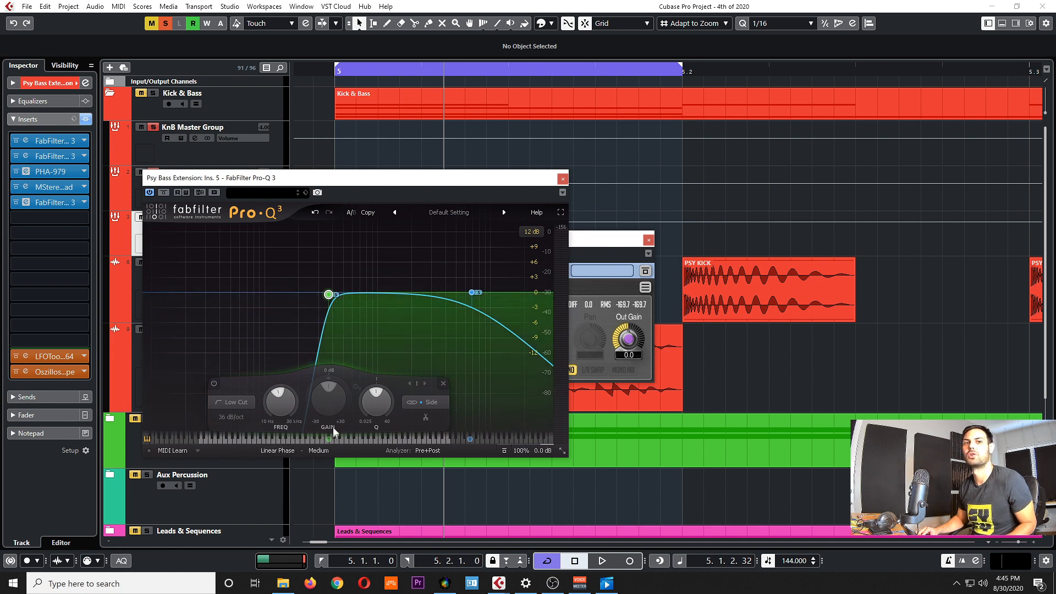
{"action": "left_click_drag", "start_coordinate": [522, 187], "coordinate": [549, 187]}
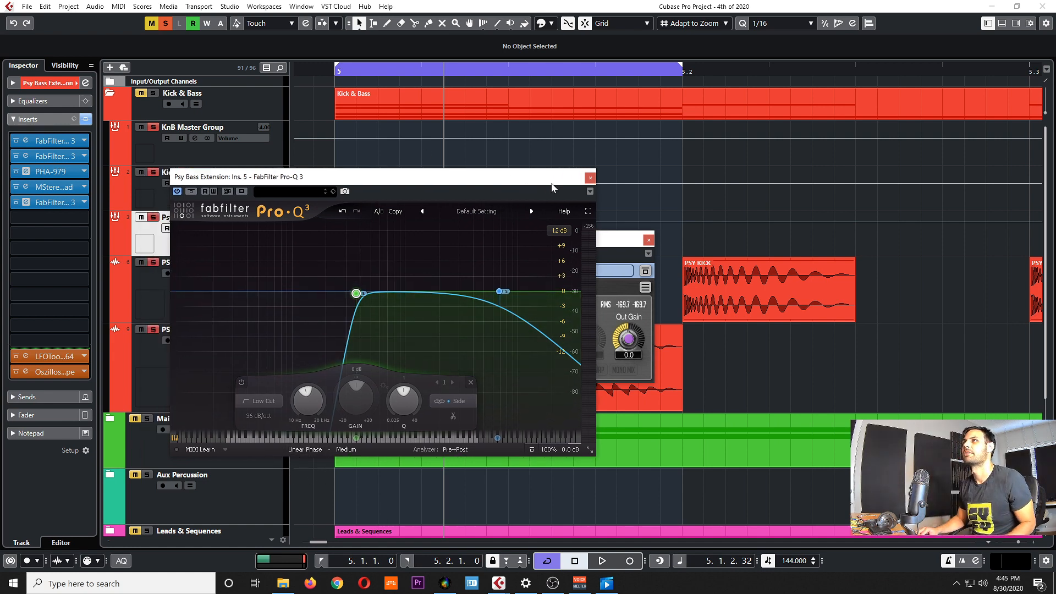
{"action": "left_click", "coordinate": [590, 178]}
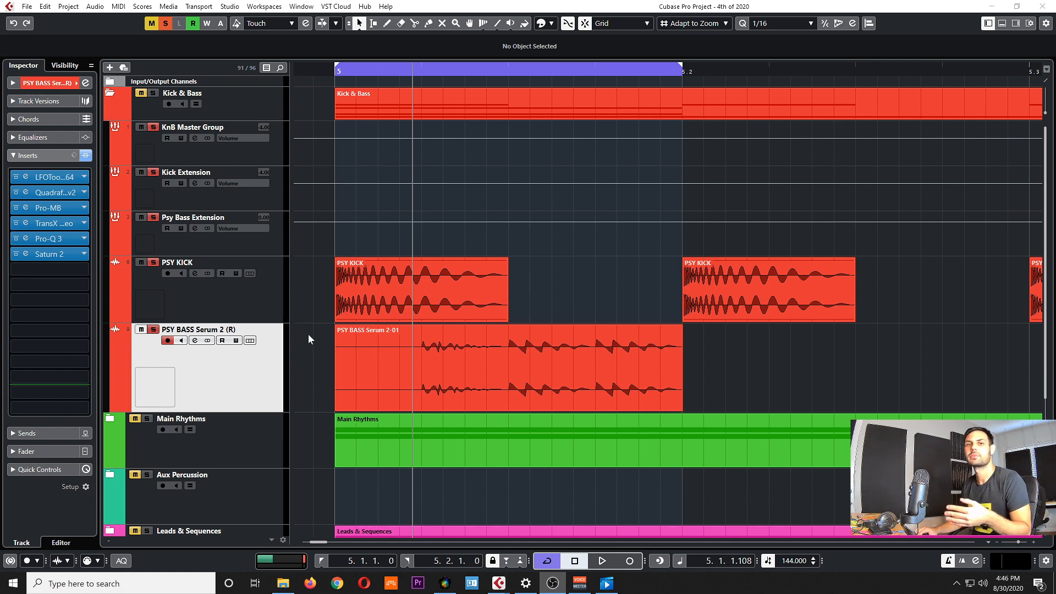
Review the insert chains of the KnB Master Group, Kick Extension and Psy Bass Extension, ending with both extension groups selected
{"action": "left_click", "coordinate": [186, 149]}
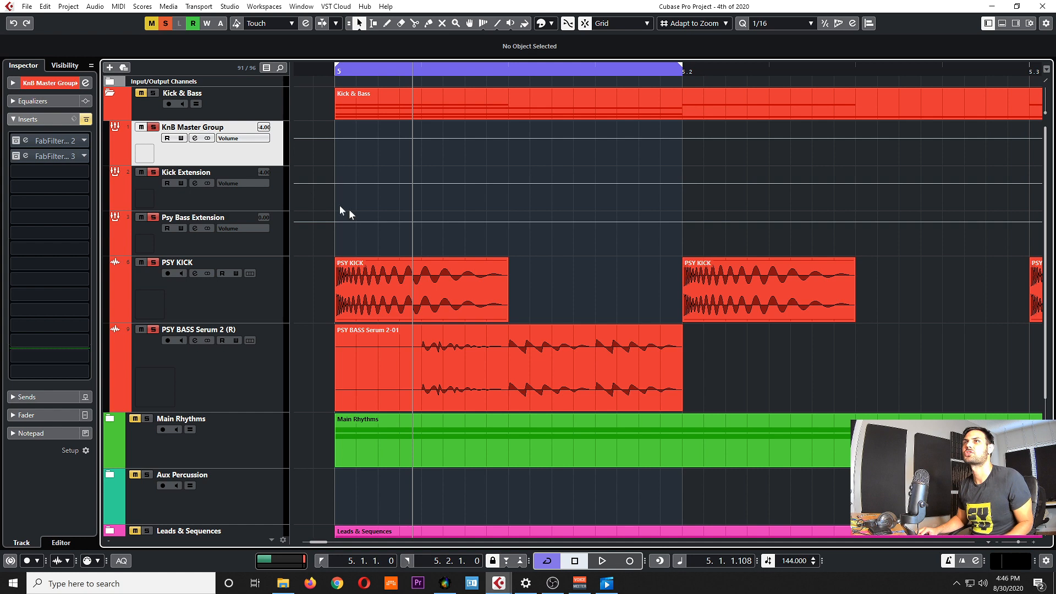
{"action": "left_click", "coordinate": [262, 198]}
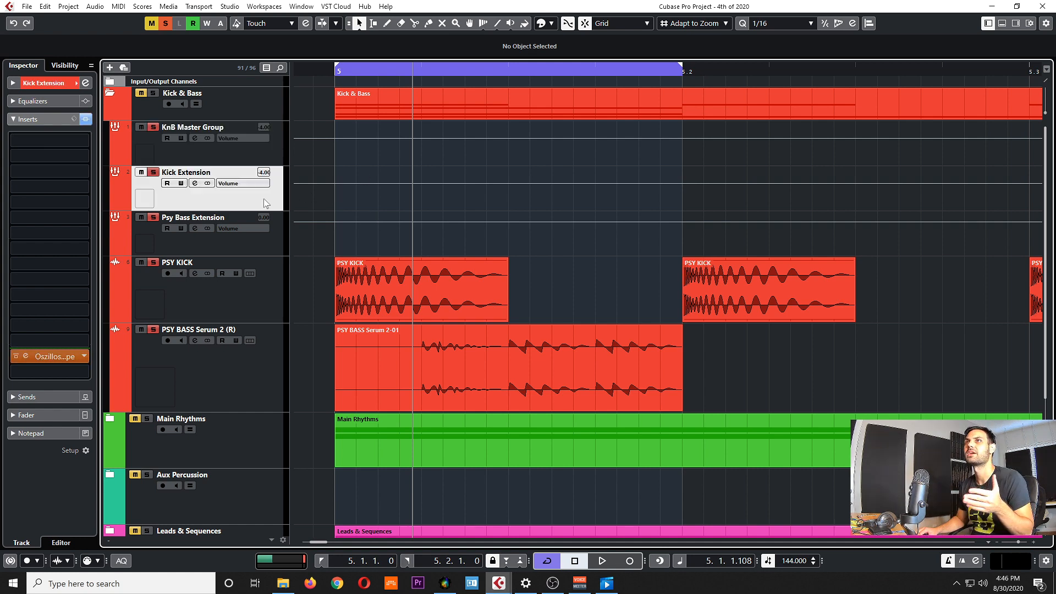
{"action": "left_click", "coordinate": [242, 245]}
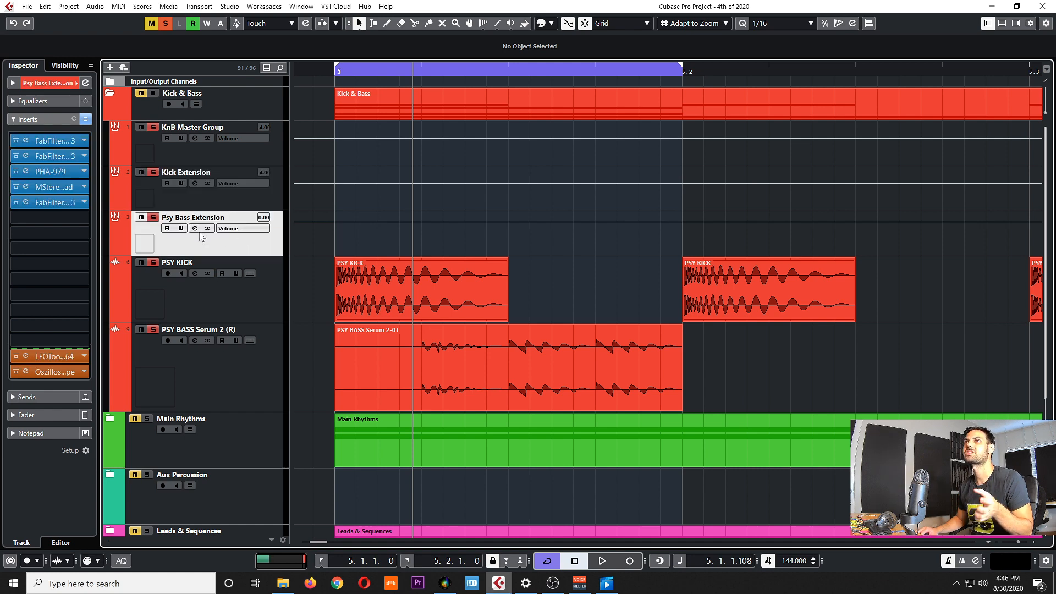
{"action": "left_click", "coordinate": [213, 205], "text": "ctrl"}
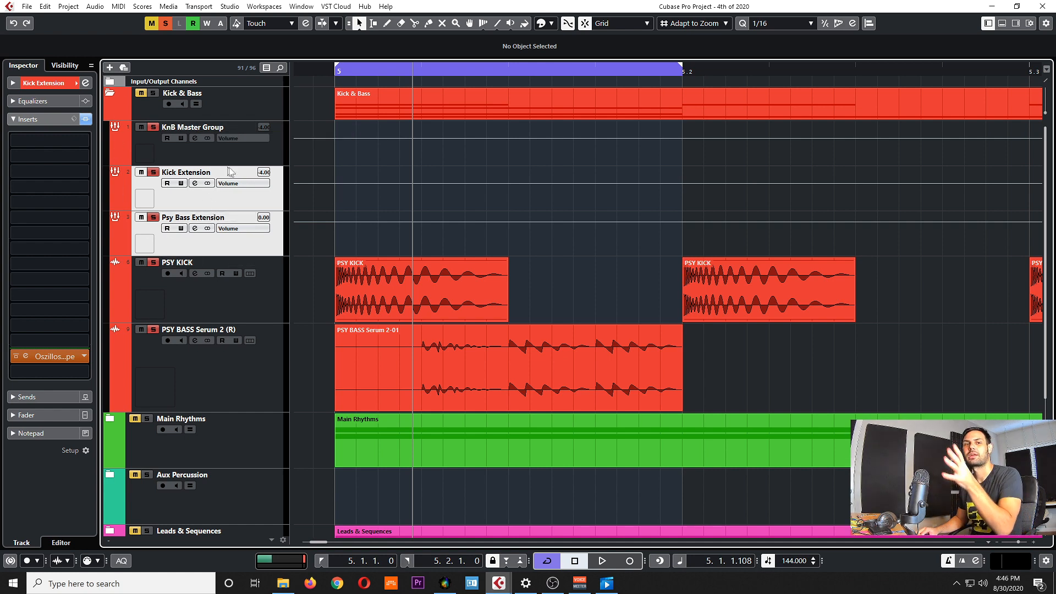
Open Saturn 2 on the KnB Master Group, compare it bypassed and active during looped playback, and leave it active
{"action": "left_click", "coordinate": [246, 156]}
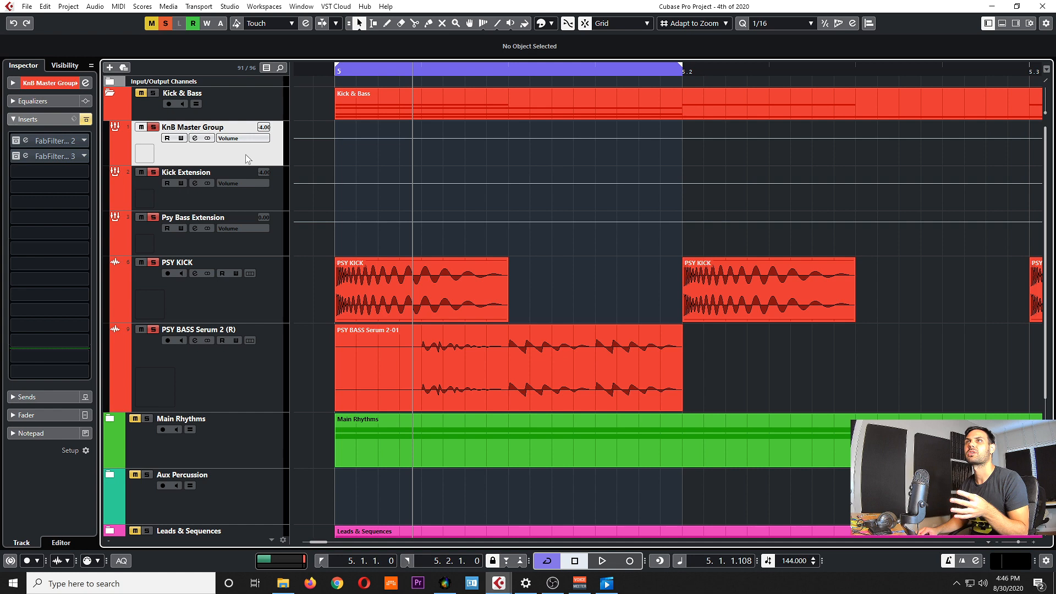
{"action": "left_click", "coordinate": [25, 141]}
{"action": "left_click_drag", "start_coordinate": [641, 197], "coordinate": [414, 205]}
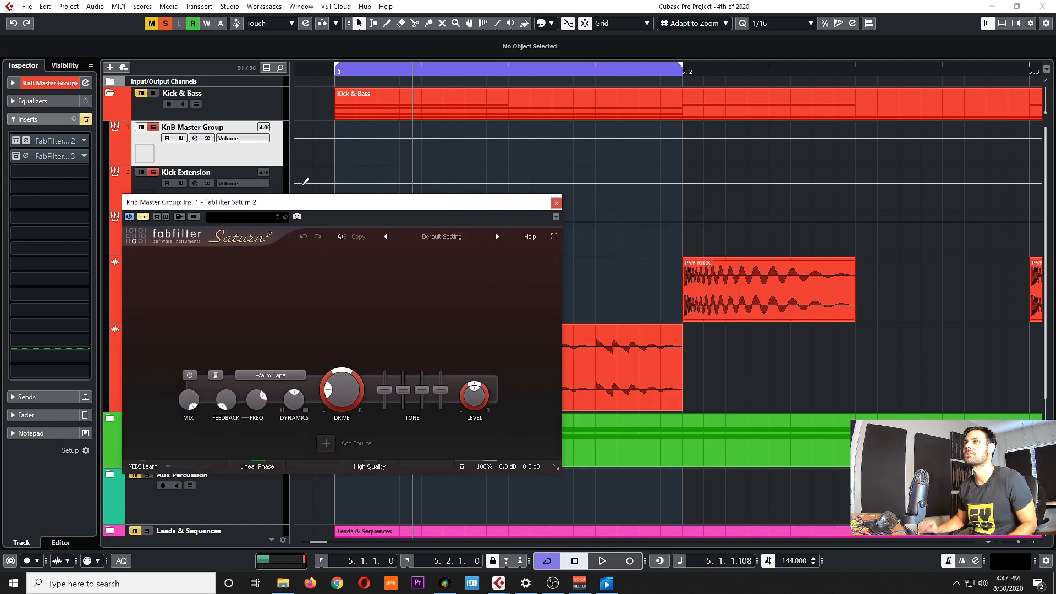
{"action": "left_click_drag", "start_coordinate": [381, 210], "coordinate": [366, 230]}
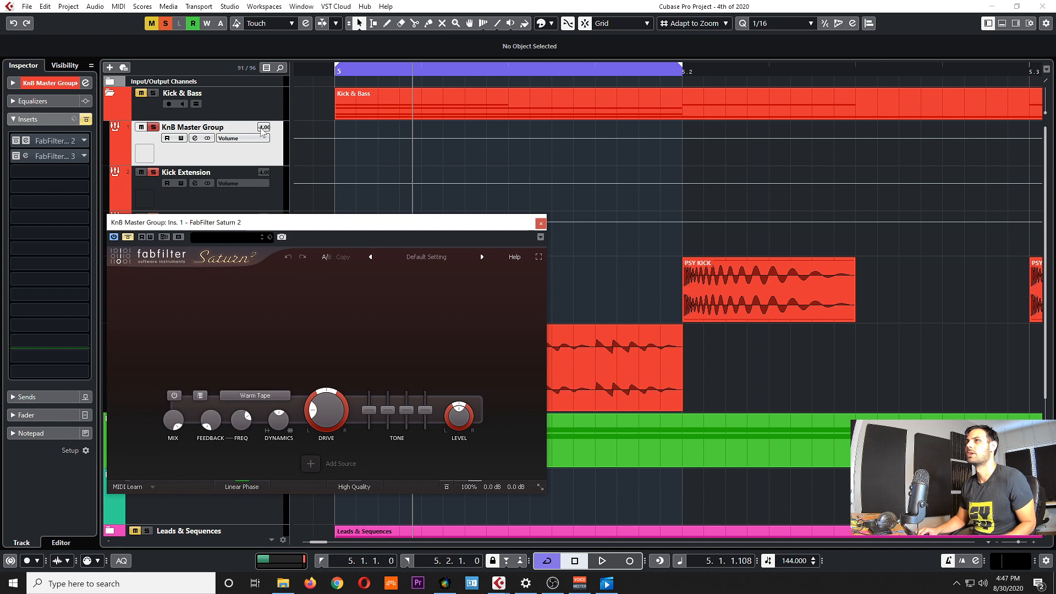
{"action": "key", "text": "space"}
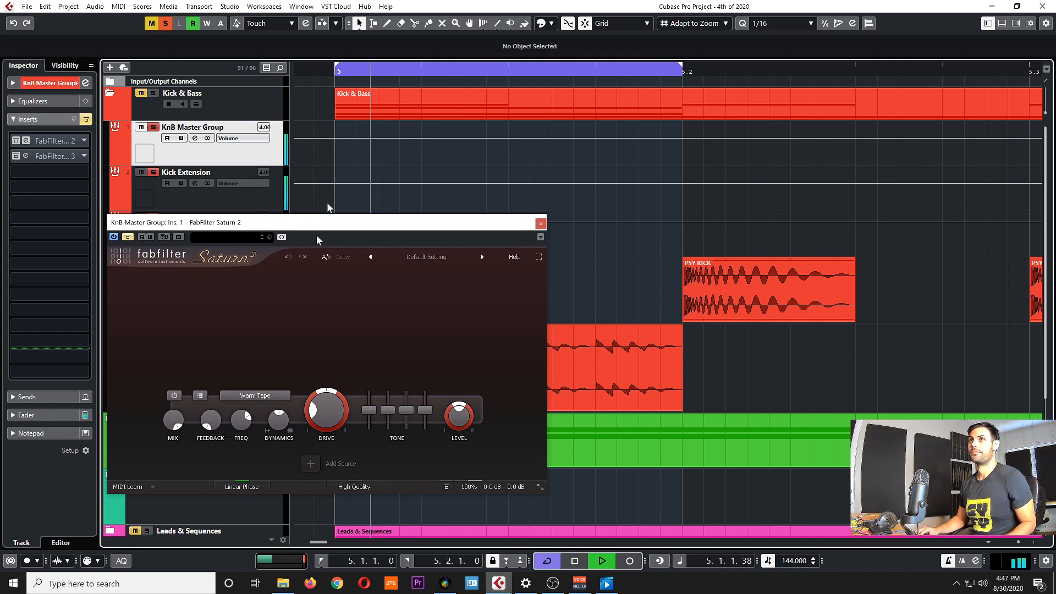
{"action": "left_click_drag", "start_coordinate": [215, 222], "coordinate": [247, 222]}
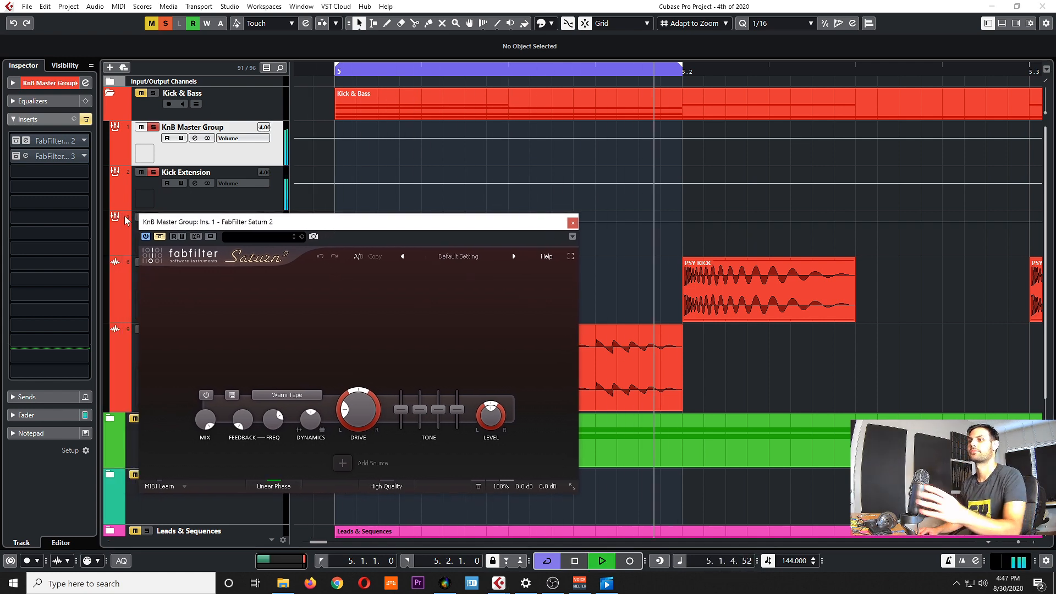
{"action": "left_click", "coordinate": [160, 237]}
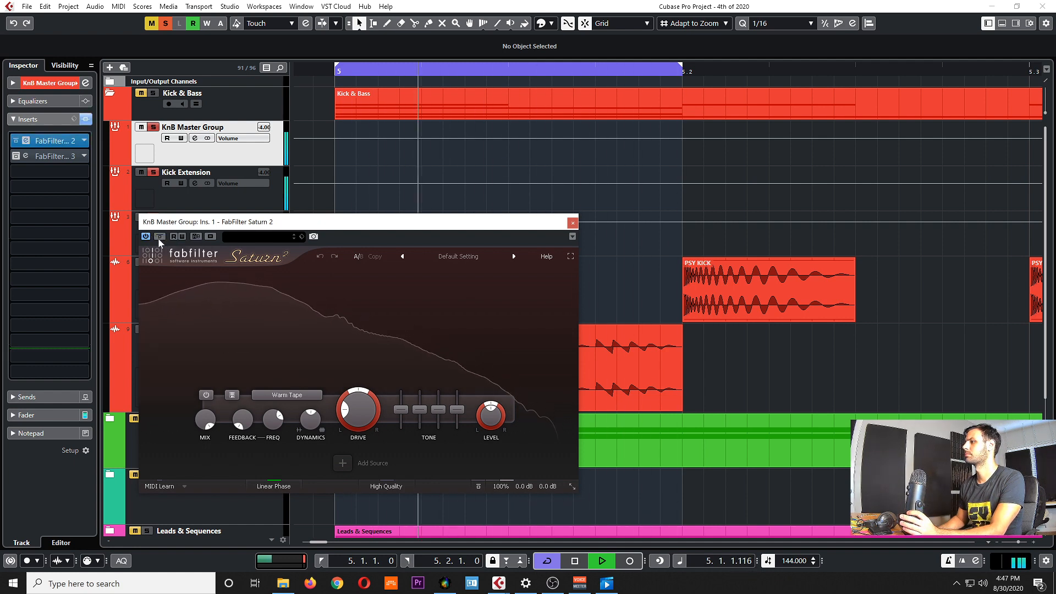
{"action": "left_click", "coordinate": [160, 236]}
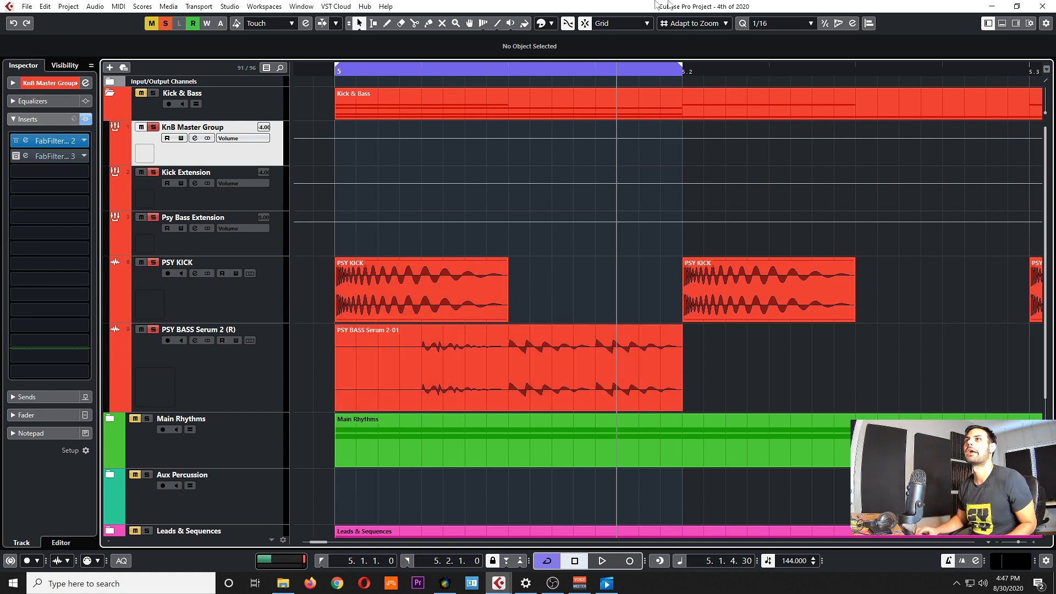
Activate the Pro-Q 3 in slot 2 of the KnB Master Group and open its editor over the arrangement
{"action": "left_click", "coordinate": [21, 156]}
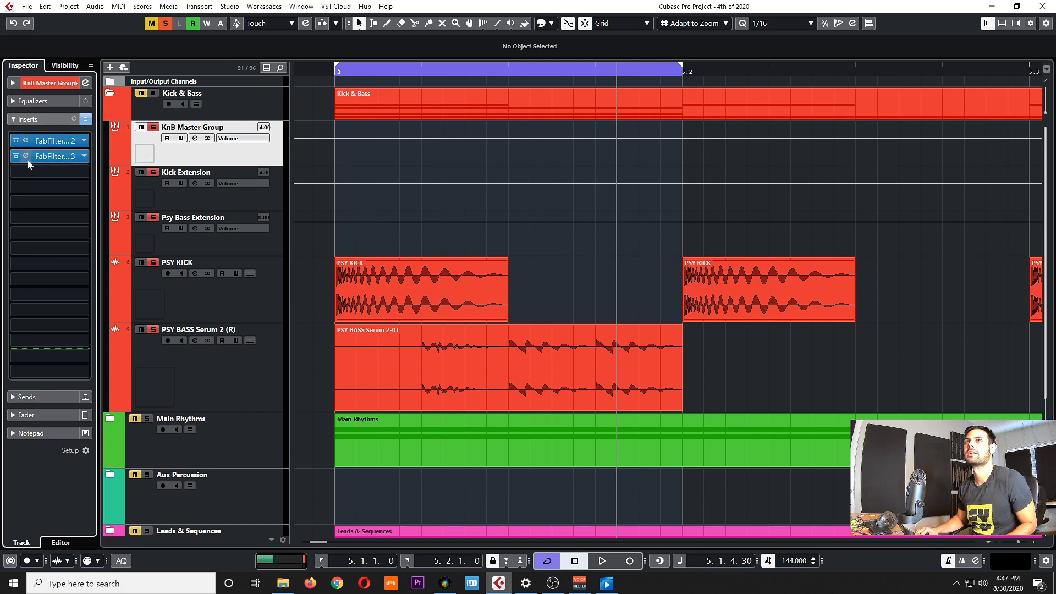
{"action": "left_click", "coordinate": [26, 157]}
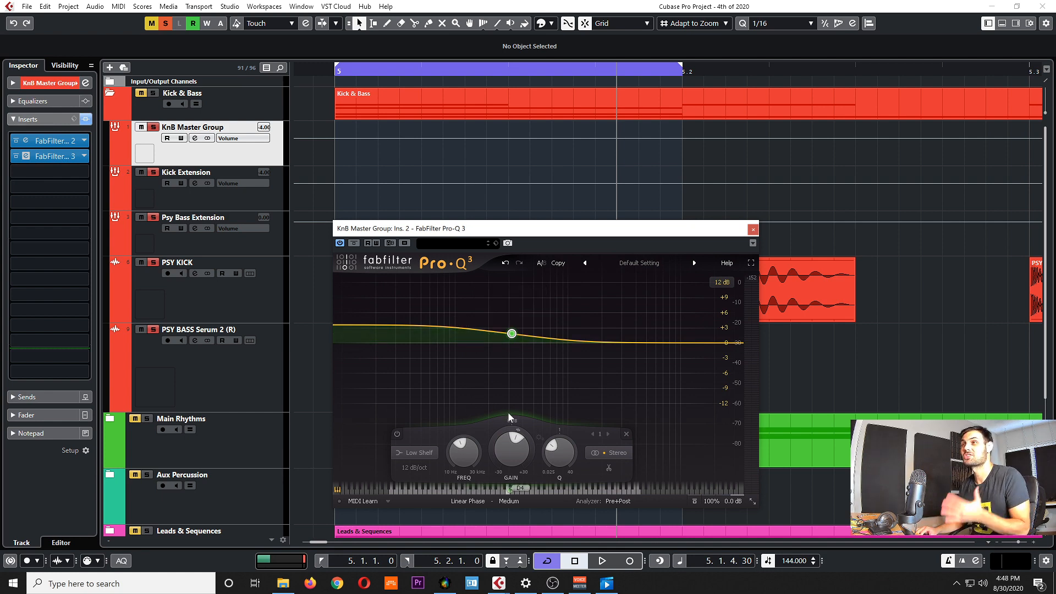
{"action": "left_click_drag", "start_coordinate": [498, 228], "coordinate": [512, 232]}
Play the kick and bass loop with the master group's Pro-Q 3 low shelf bypassed and reactivated to compare the sound
{"action": "left_click", "coordinate": [313, 71]}
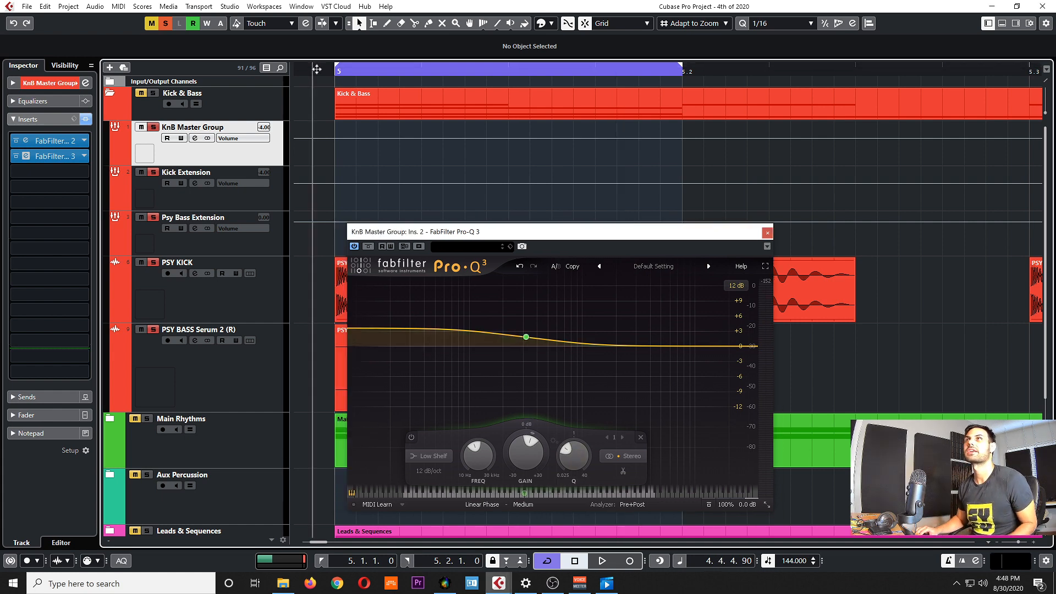
{"action": "left_click", "coordinate": [368, 247]}
{"action": "key", "text": "space"}
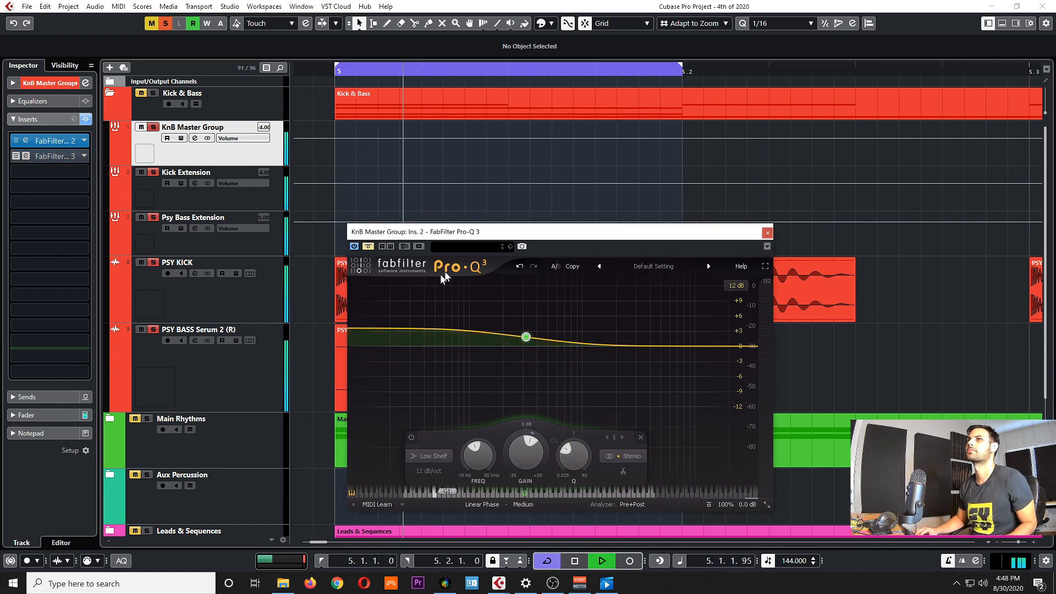
{"action": "left_click_drag", "start_coordinate": [519, 235], "coordinate": [400, 186]}
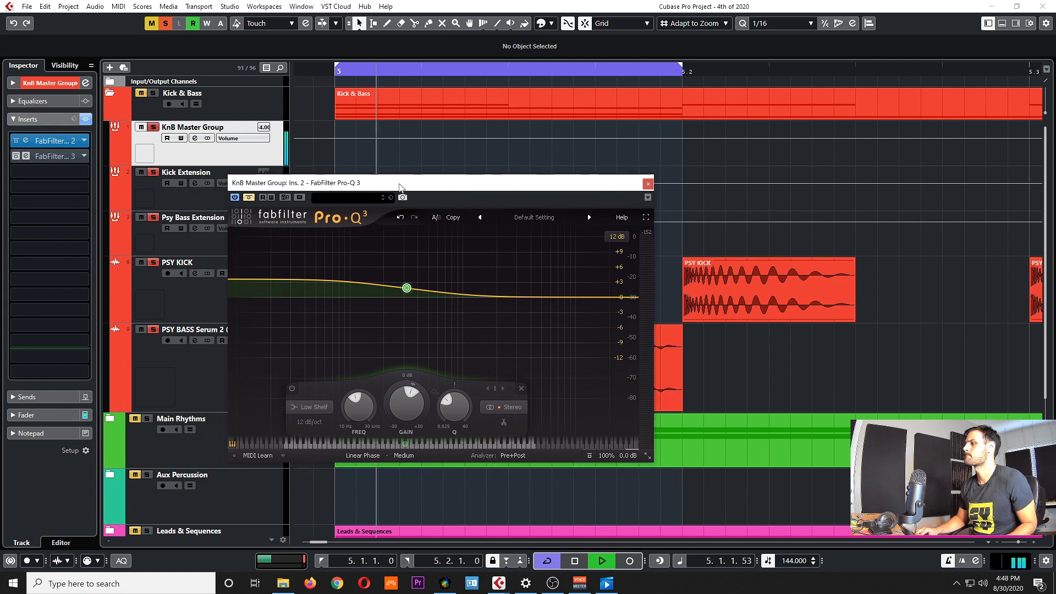
{"action": "left_click", "coordinate": [248, 198]}
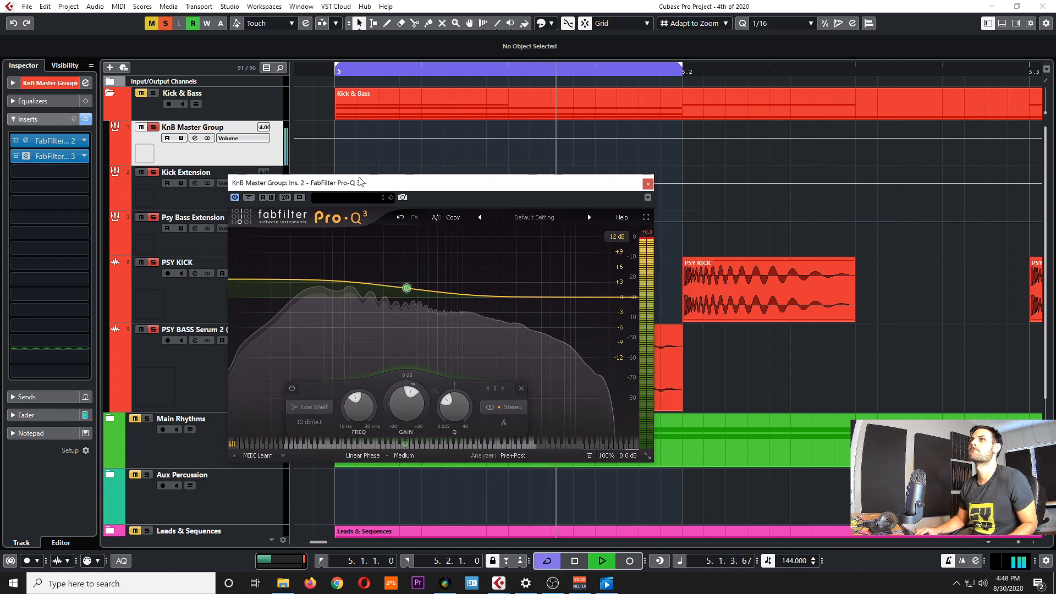
{"action": "left_click_drag", "start_coordinate": [355, 181], "coordinate": [372, 193]}
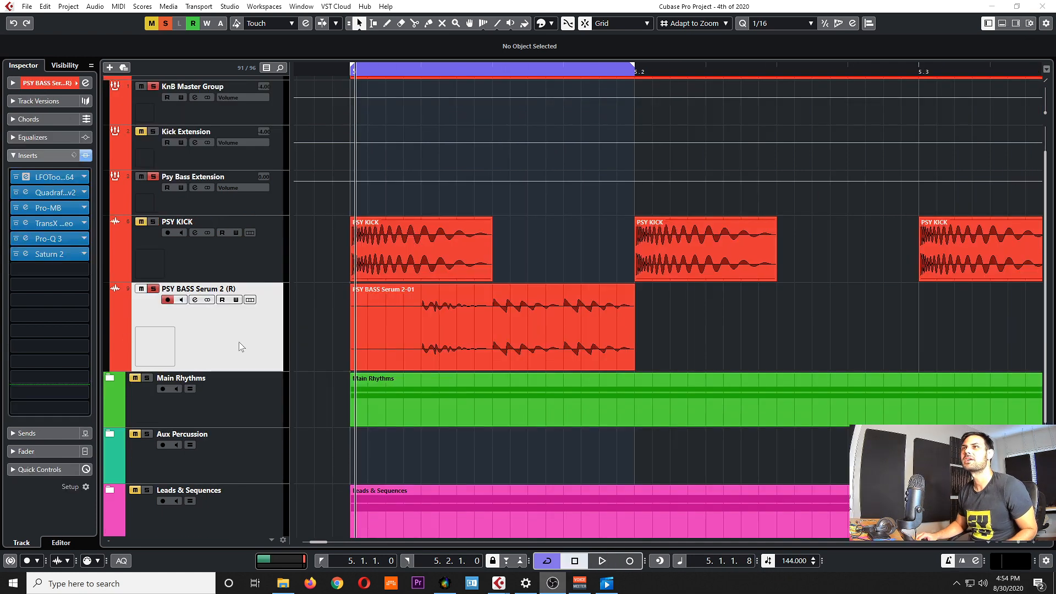
Raise the midpoint of the LFOTool volume curve on PSY BASS Serum 2 for a more gradual rise during playback, and stop playback
{"action": "left_click", "coordinate": [260, 339]}
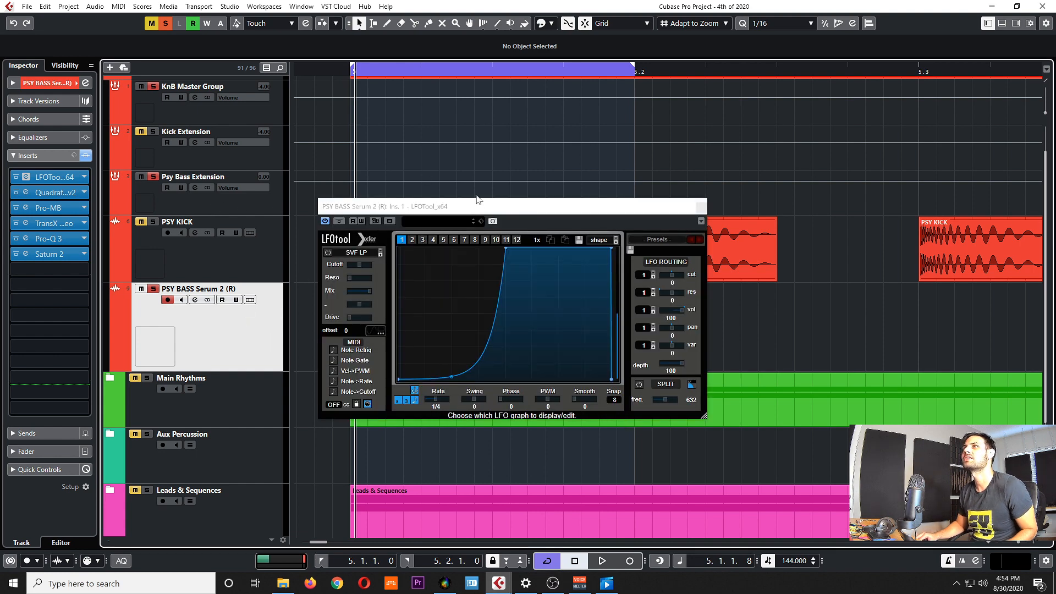
{"action": "left_click_drag", "start_coordinate": [560, 207], "coordinate": [811, 204]}
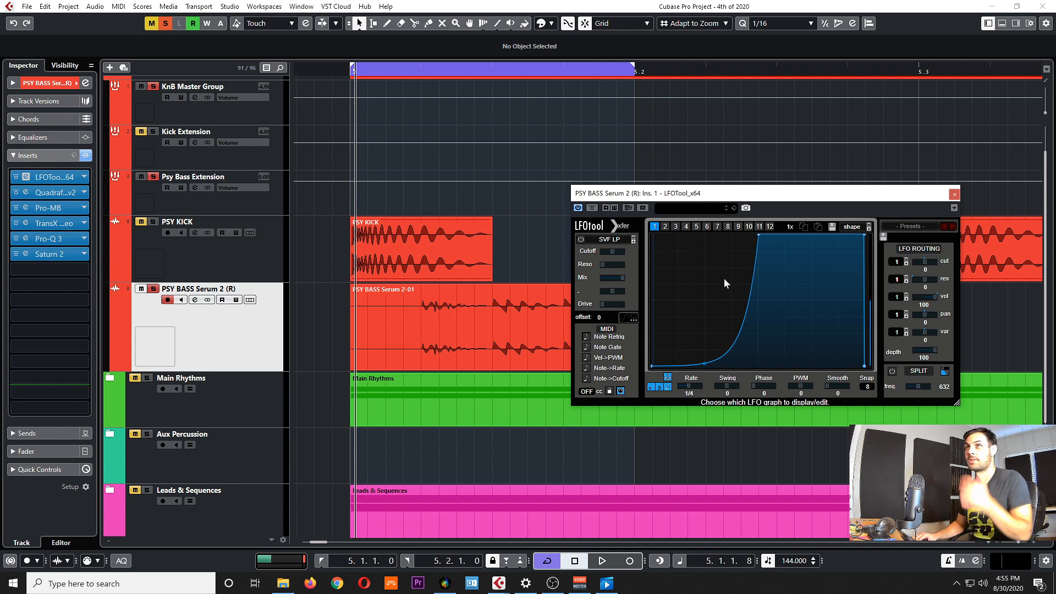
{"action": "key", "text": "space"}
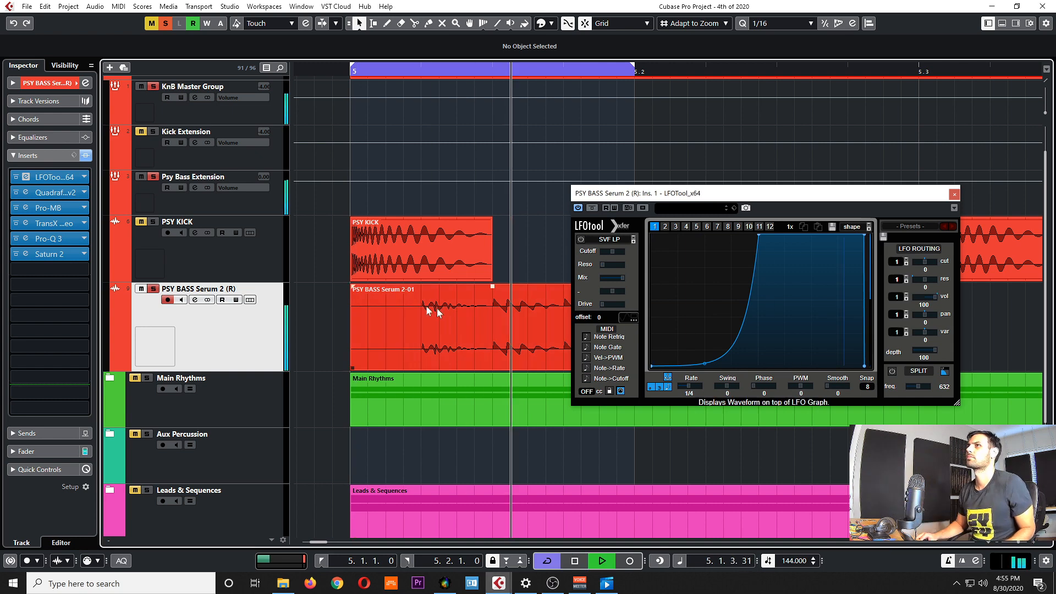
{"action": "mouse_move", "coordinate": [699, 362]}
{"action": "left_mouse_down"}
{"action": "mouse_move", "coordinate": [707, 327]}
{"action": "mouse_move", "coordinate": [706, 345]}
{"action": "left_mouse_up"}
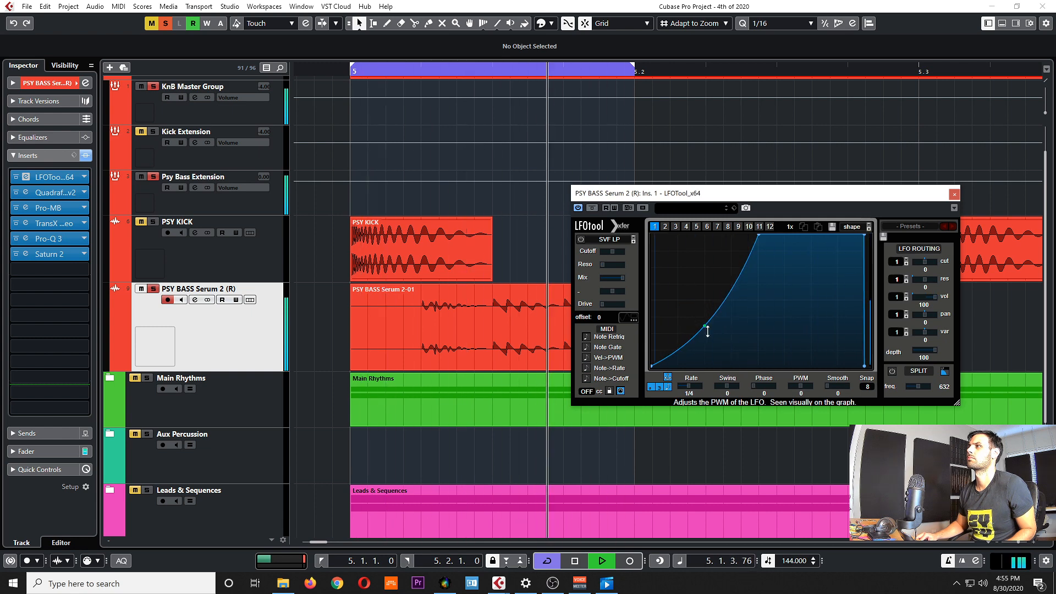
{"action": "key", "text": "space"}
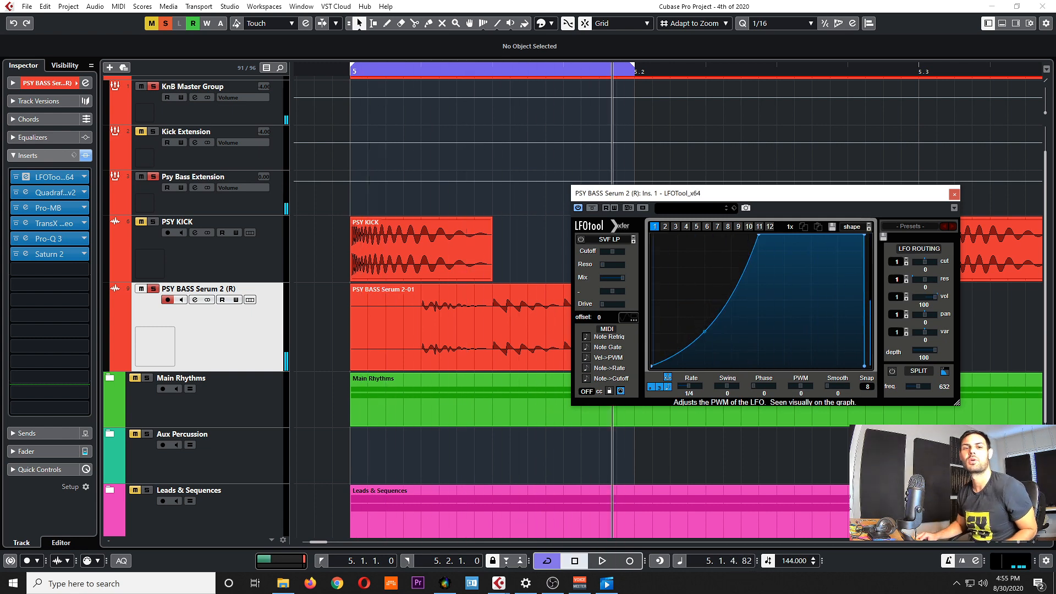